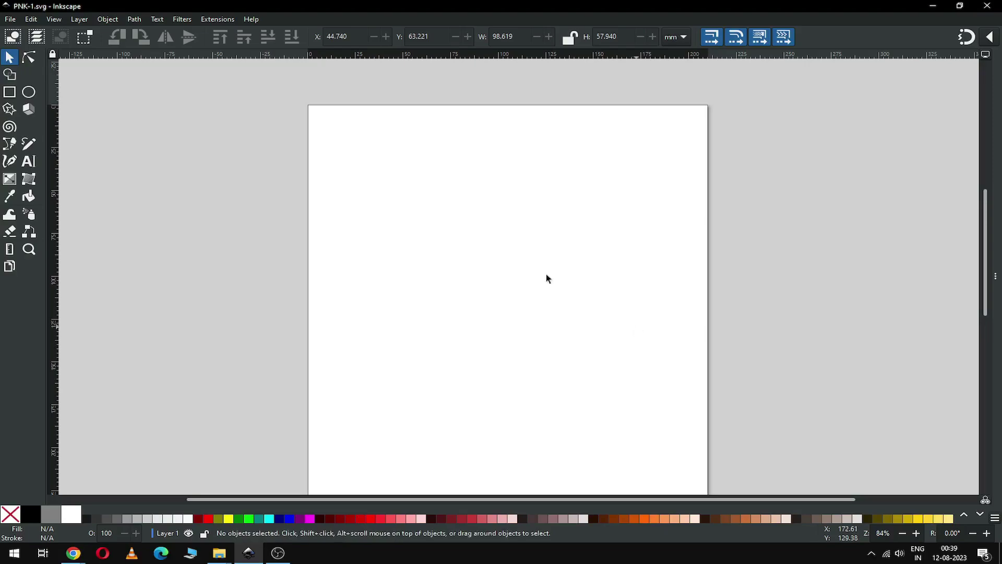
Add the text PINK in the middle area of the page
{"action": "left_click", "coordinate": [32, 162]}
{"action": "left_click", "coordinate": [438, 275]}
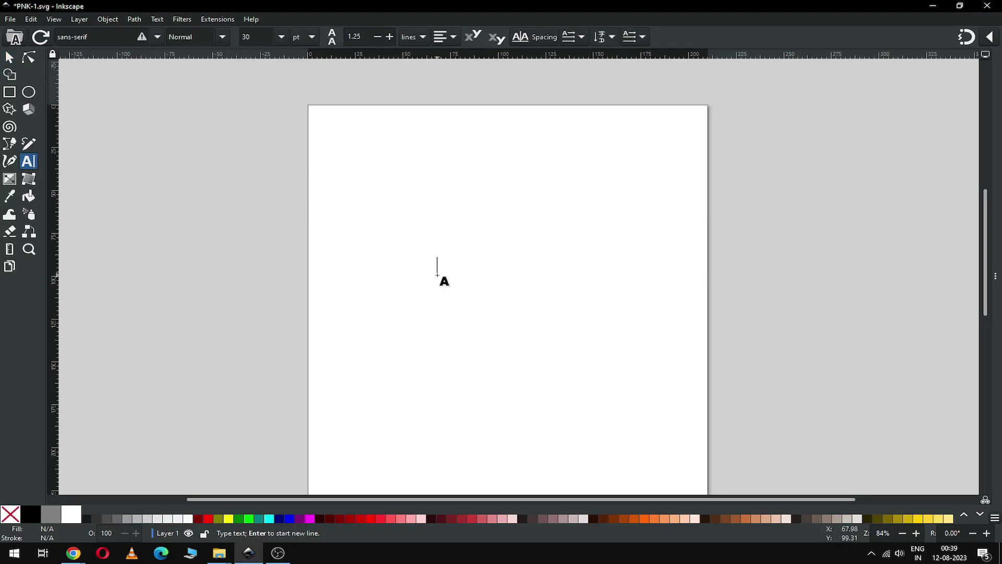
{"action": "type", "text": "PINK"}
Change the font of the whole word PINK to Tw Cen MT Condensed Extra Bold
{"action": "key", "text": "ctrl+a"}
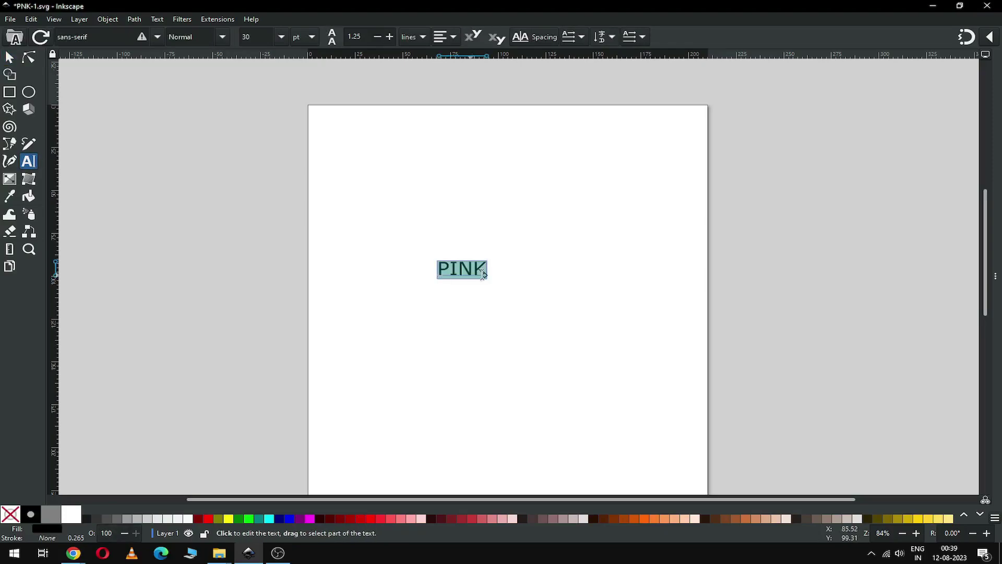
{"action": "left_click", "coordinate": [100, 38]}
{"action": "key", "text": "ctrl+a"}
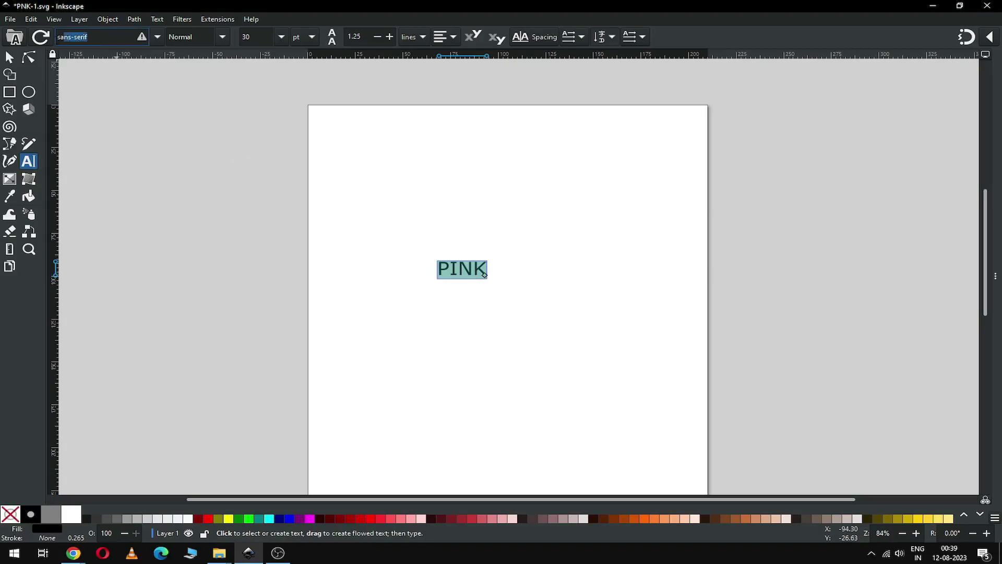
{"action": "type", "text": "tw"}
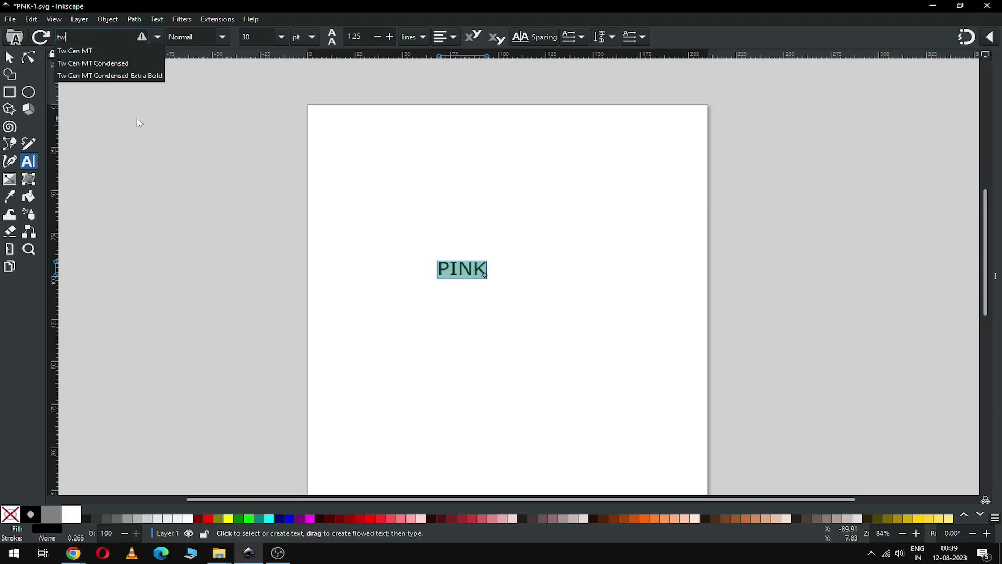
{"action": "left_click", "coordinate": [108, 75]}
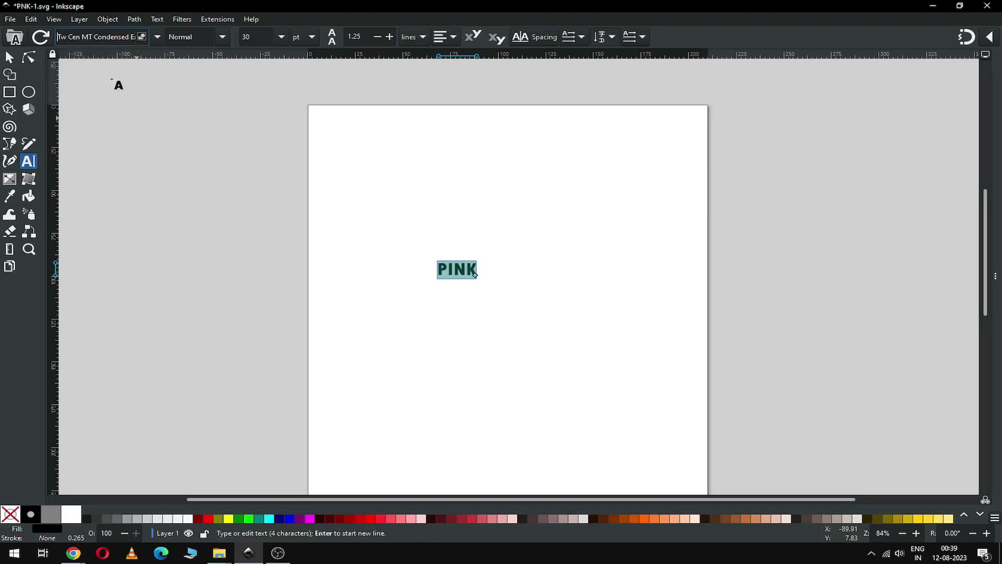
Enlarge the PINK text to about 111 mm wide and 39 mm high, and centre it on the page
{"action": "left_click", "coordinate": [9, 57]}
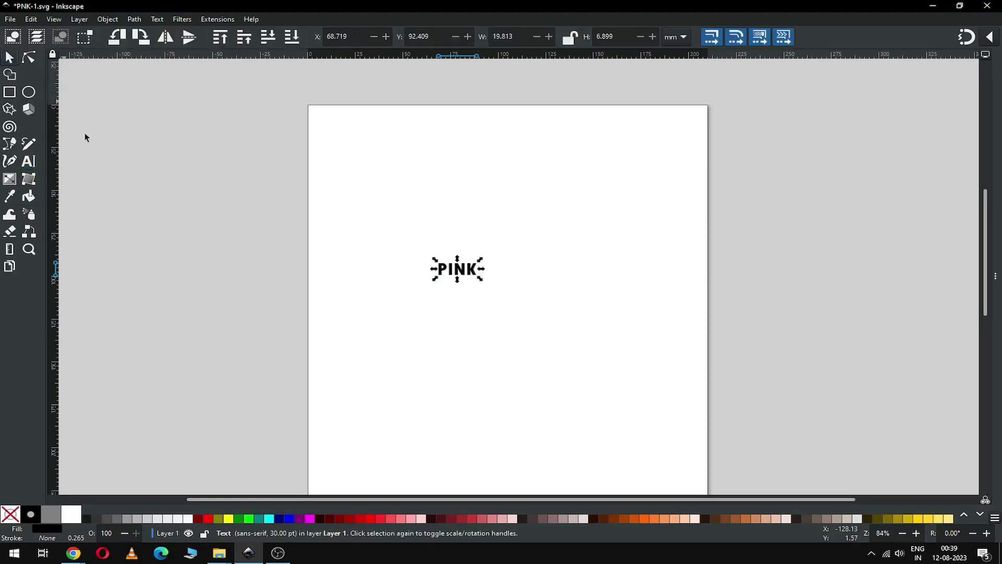
{"action": "left_click_drag", "start_coordinate": [482, 280], "coordinate": [567, 331]}
{"action": "left_click_drag", "start_coordinate": [486, 276], "coordinate": [537, 285]}
{"action": "key", "text": "z"}
{"action": "left_click_drag", "start_coordinate": [248, 186], "coordinate": [802, 411]}
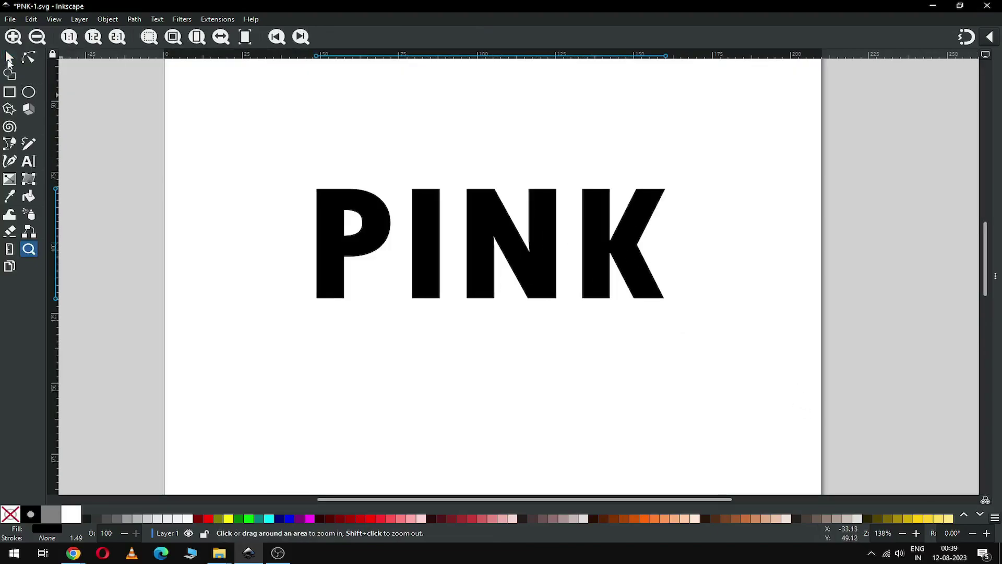
{"action": "left_click", "coordinate": [9, 60]}
{"action": "left_click_drag", "start_coordinate": [343, 499], "coordinate": [360, 499]}
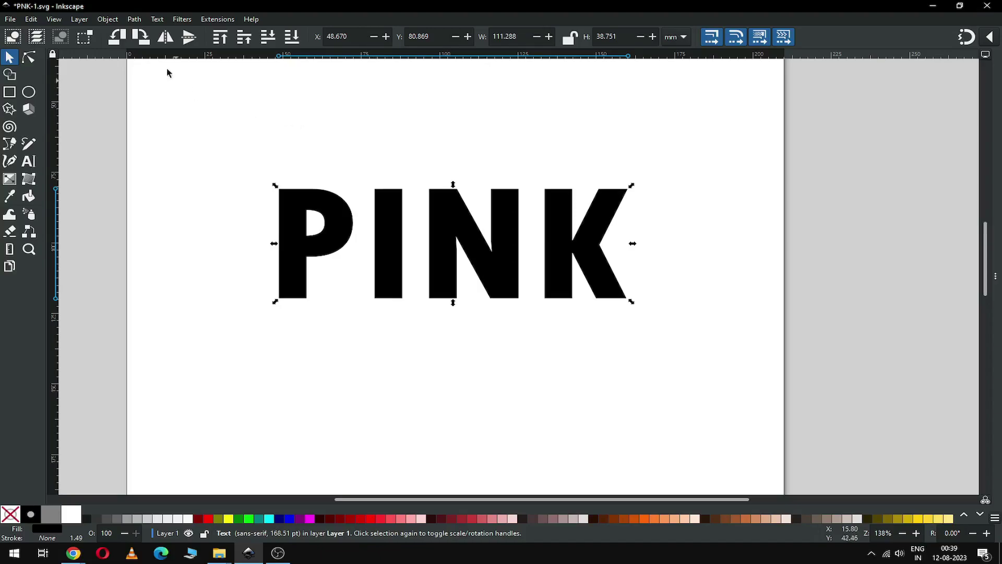
Convert the PINK text to a path and check its nodes
{"action": "left_click", "coordinate": [133, 20]}
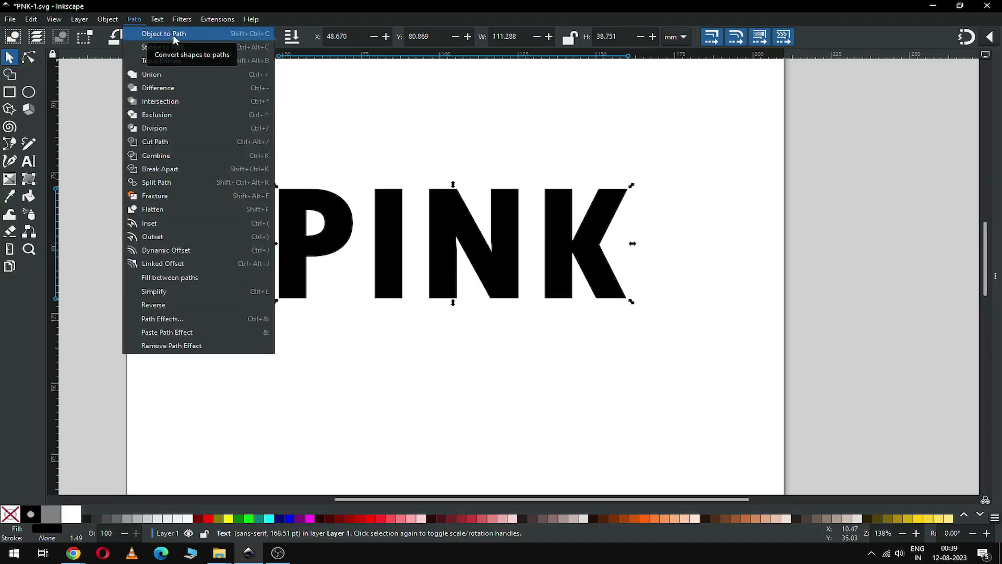
{"action": "left_click", "coordinate": [175, 37]}
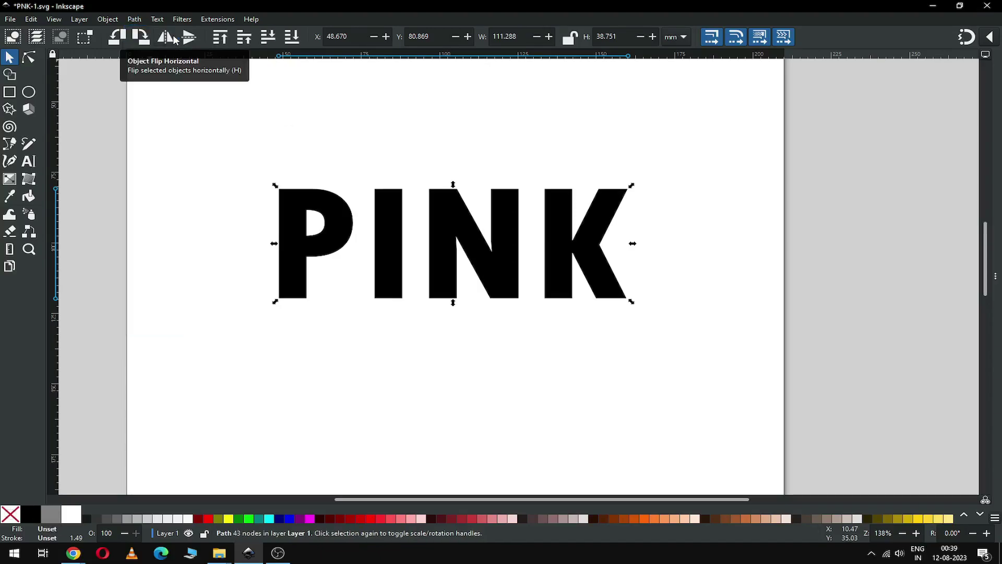
{"action": "left_click", "coordinate": [287, 163]}
{"action": "left_click", "coordinate": [329, 224]}
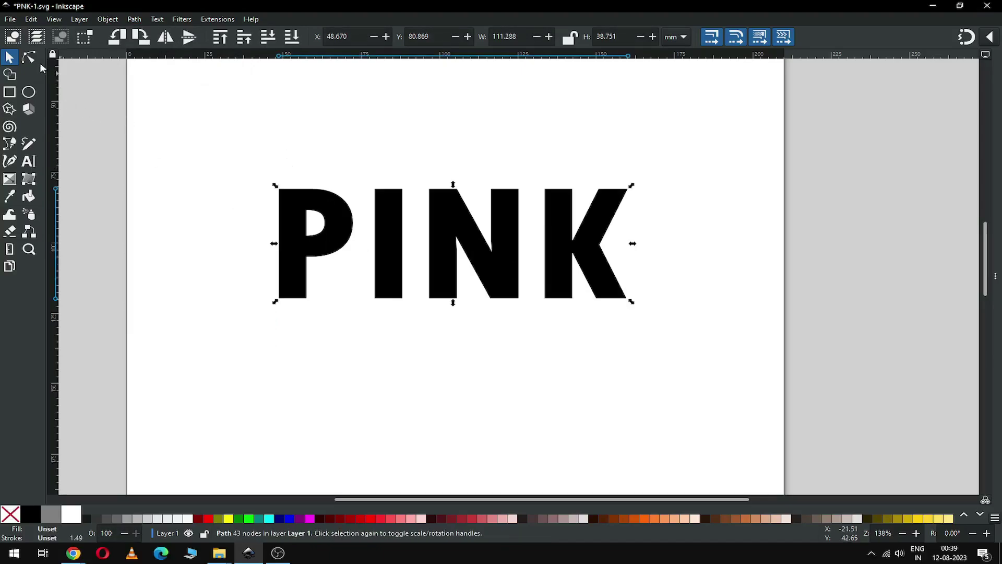
{"action": "left_click", "coordinate": [28, 58]}
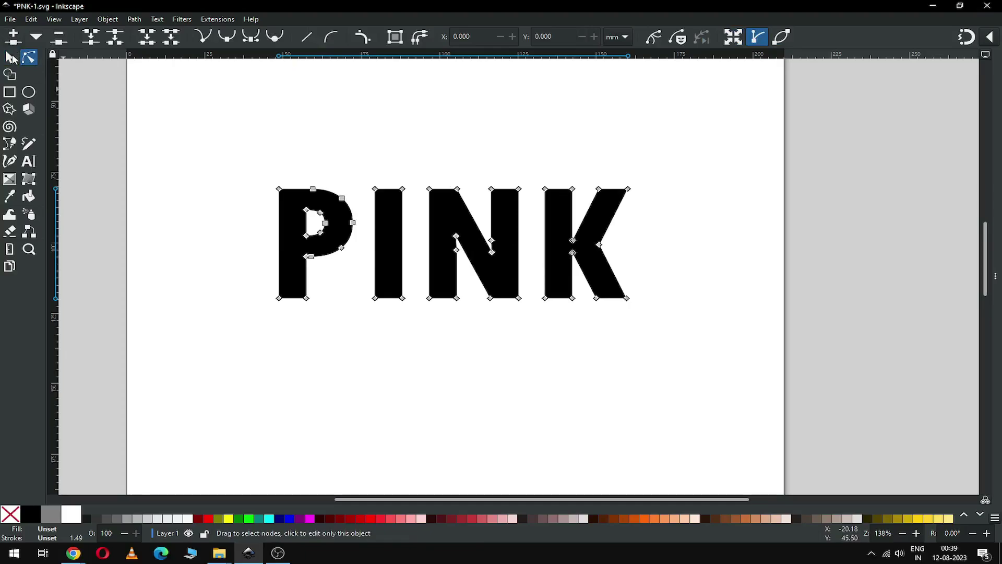
{"action": "left_click", "coordinate": [9, 57]}
Duplicate the PINK path and place the copy directly below the original, at about Y 138 mm
{"action": "right_click", "coordinate": [386, 217]}
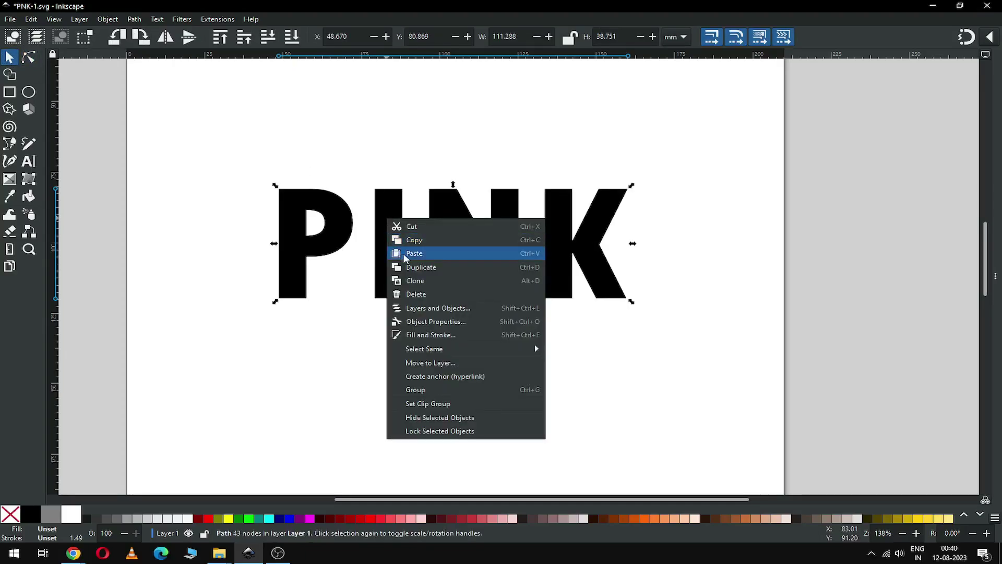
{"action": "left_click", "coordinate": [412, 267]}
{"action": "left_click_drag", "start_coordinate": [335, 209], "coordinate": [334, 373]}
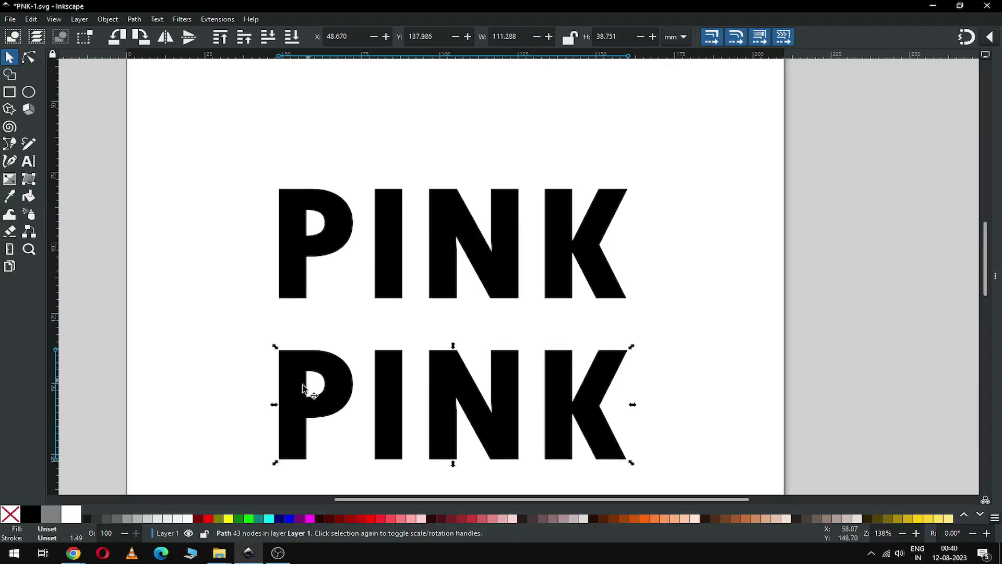
Duplicate the upper PINK path, fill the copy with green (#008000) and offset it up and left to about X 45.2, Y 77.1 mm
{"action": "left_click", "coordinate": [332, 233]}
{"action": "right_click", "coordinate": [332, 233]}
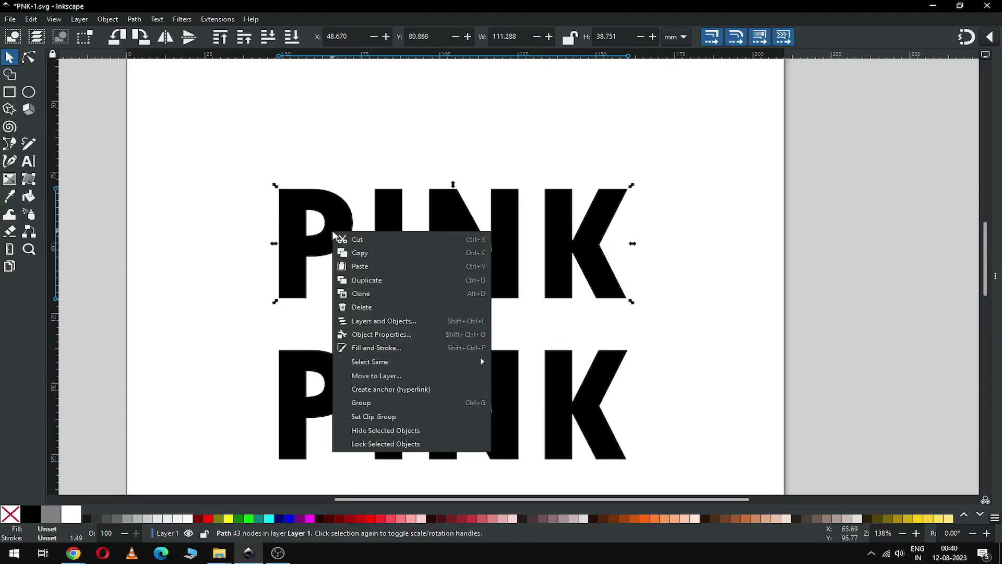
{"action": "left_click", "coordinate": [360, 281]}
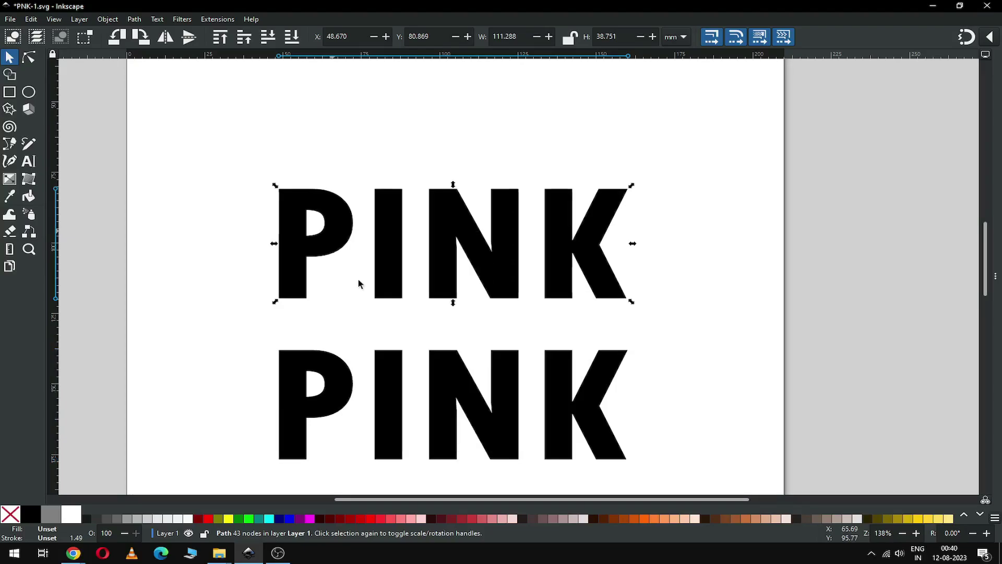
{"action": "left_click", "coordinate": [240, 519]}
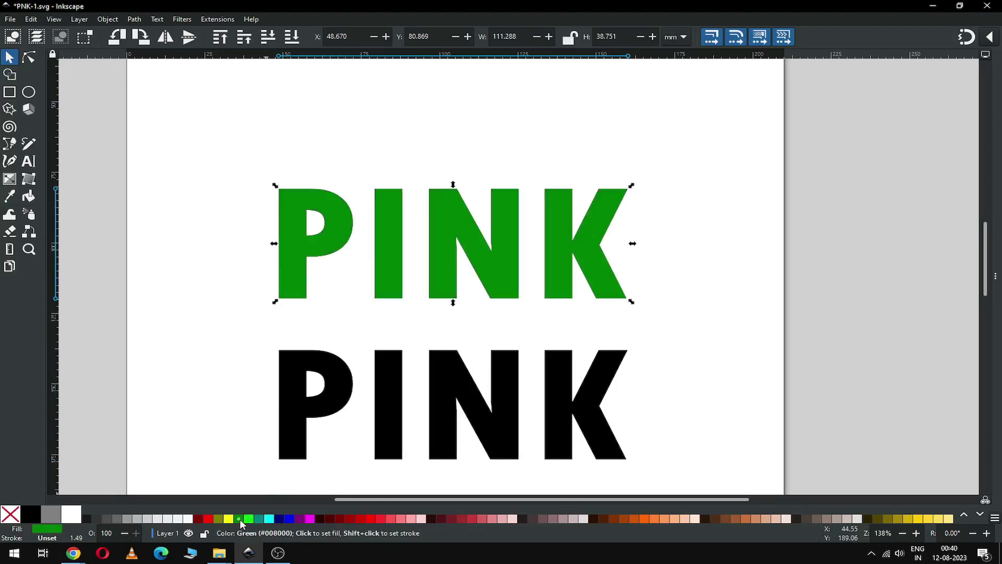
{"action": "left_click_drag", "start_coordinate": [288, 287], "coordinate": [277, 273]}
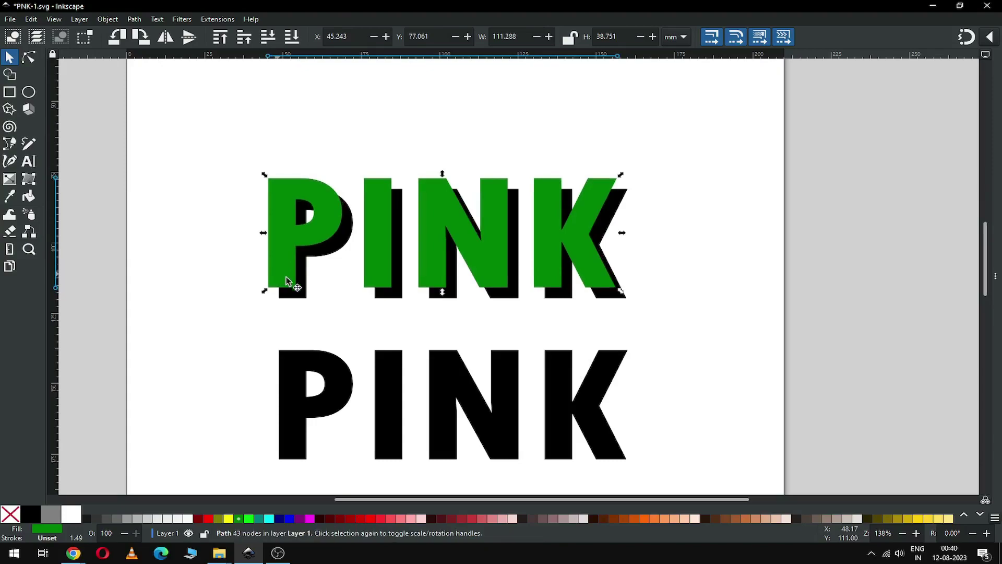
Duplicate the green PINK lettering in place and fill the copy with navy blue (#000080)
{"action": "left_click", "coordinate": [654, 291]}
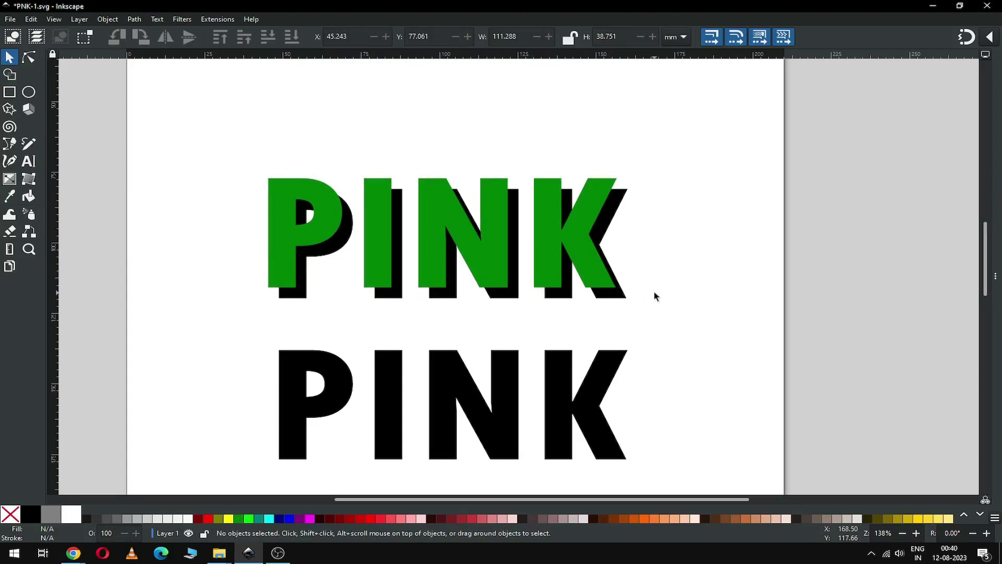
{"action": "left_click", "coordinate": [548, 226]}
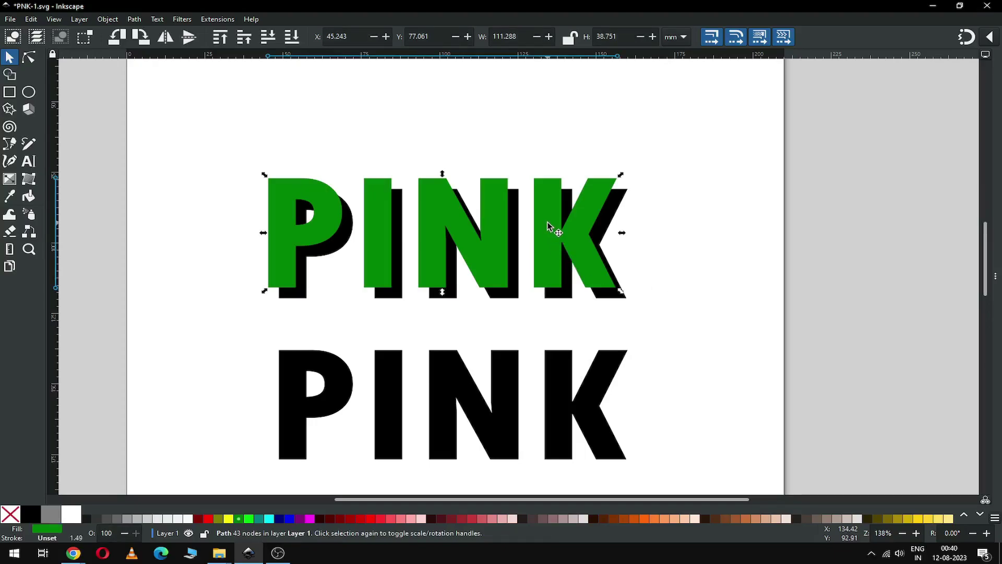
{"action": "right_click", "coordinate": [548, 226]}
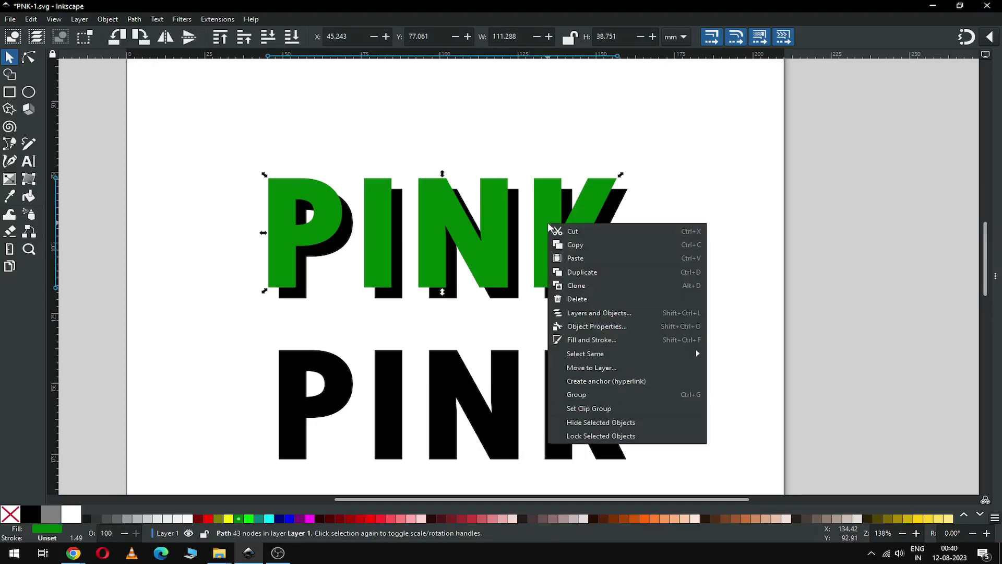
{"action": "left_click", "coordinate": [578, 272]}
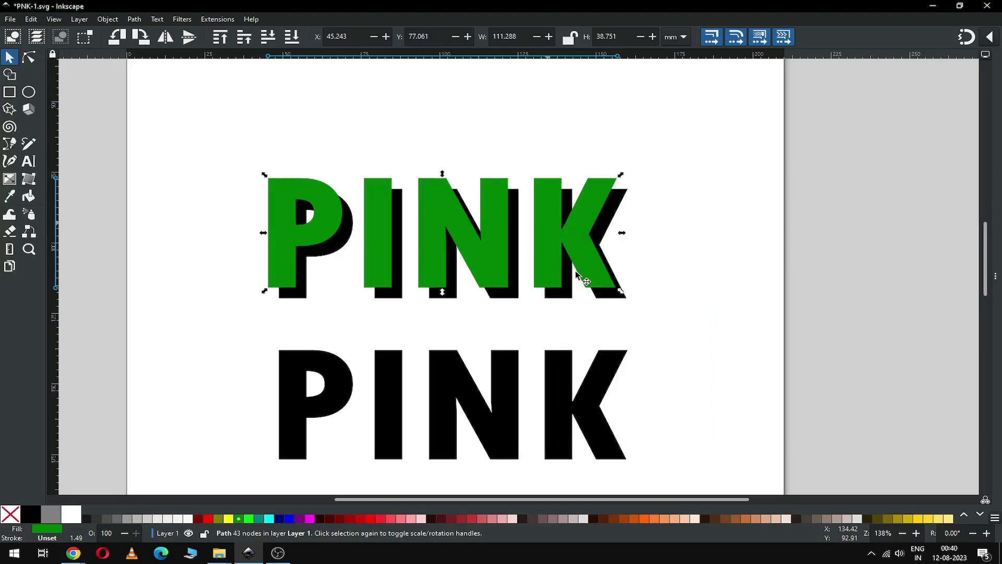
{"action": "left_click", "coordinate": [279, 518]}
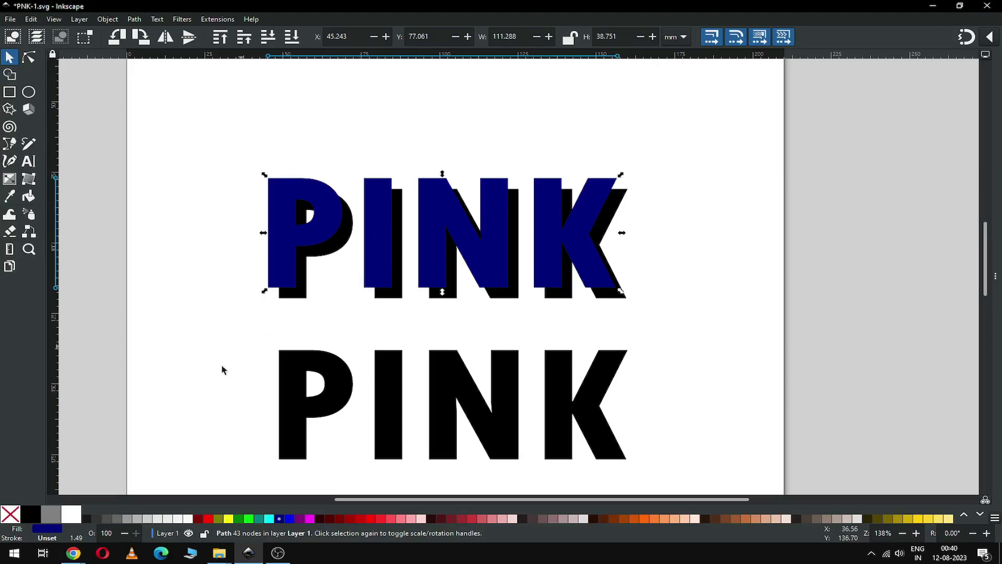
Give the navy blue lettering a flat black stroke with a width of 0.1 mm
{"action": "left_click", "coordinate": [995, 280]}
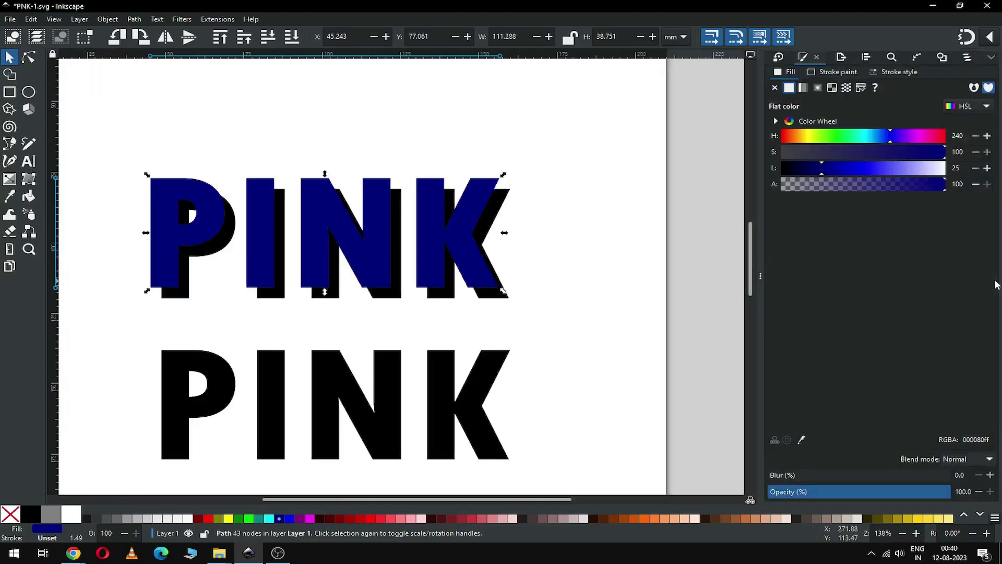
{"action": "left_click", "coordinate": [832, 73]}
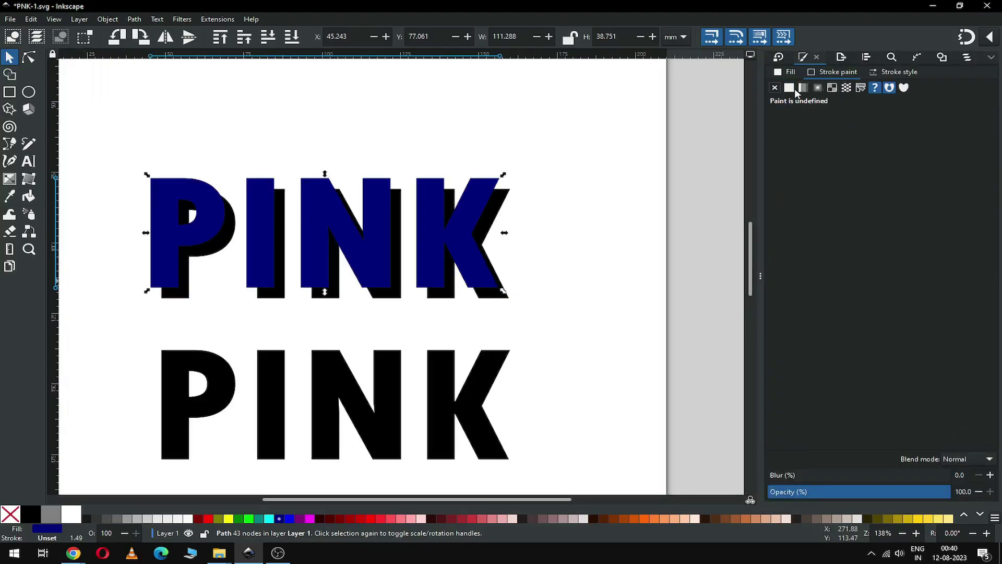
{"action": "left_click", "coordinate": [108, 20]}
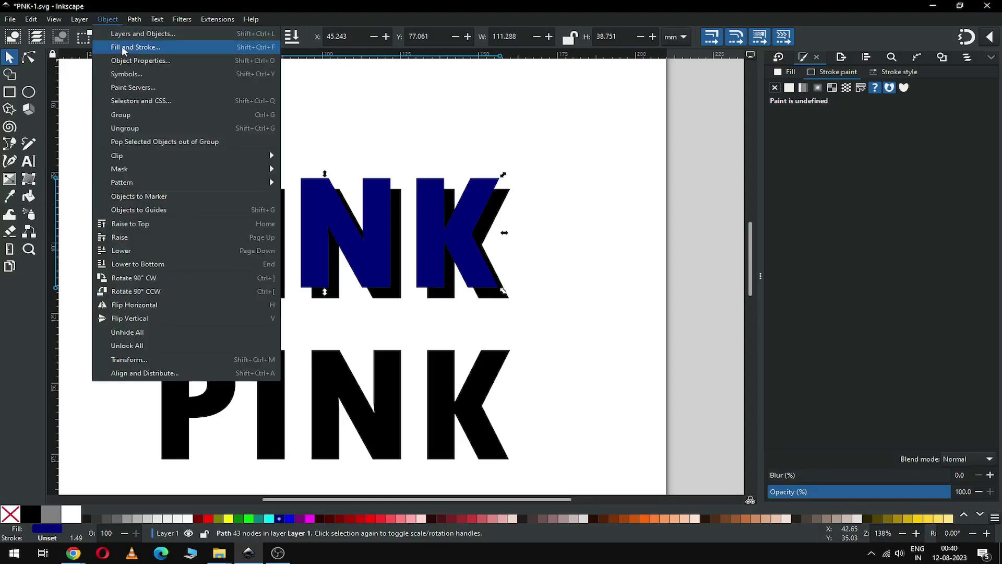
{"action": "left_click", "coordinate": [137, 48]}
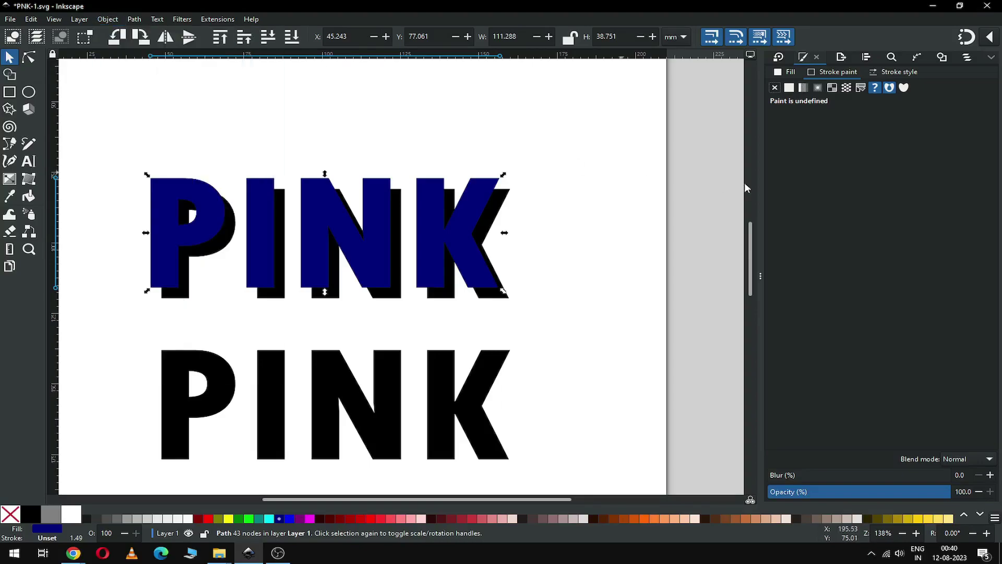
{"action": "left_click", "coordinate": [789, 89]}
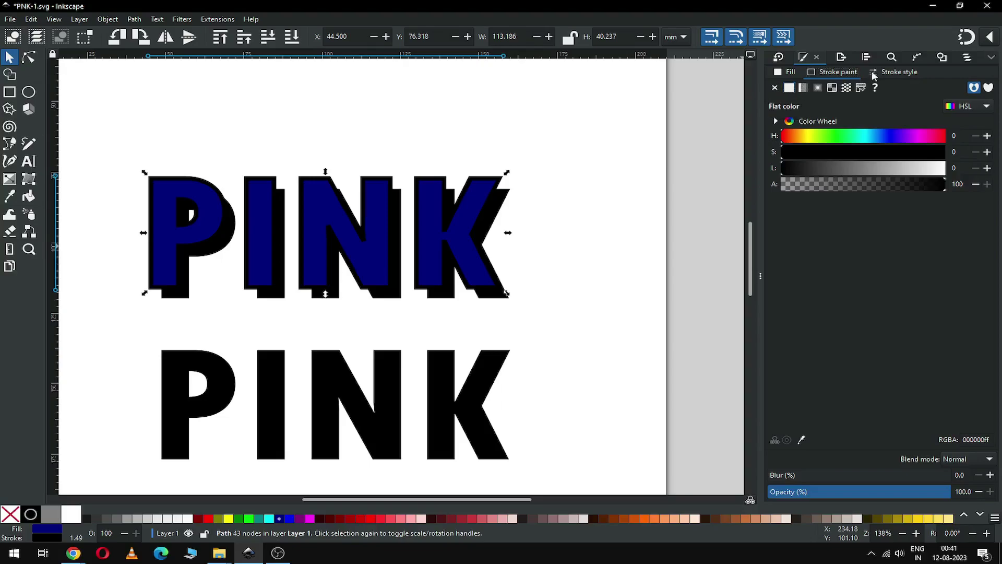
{"action": "left_click", "coordinate": [898, 73]}
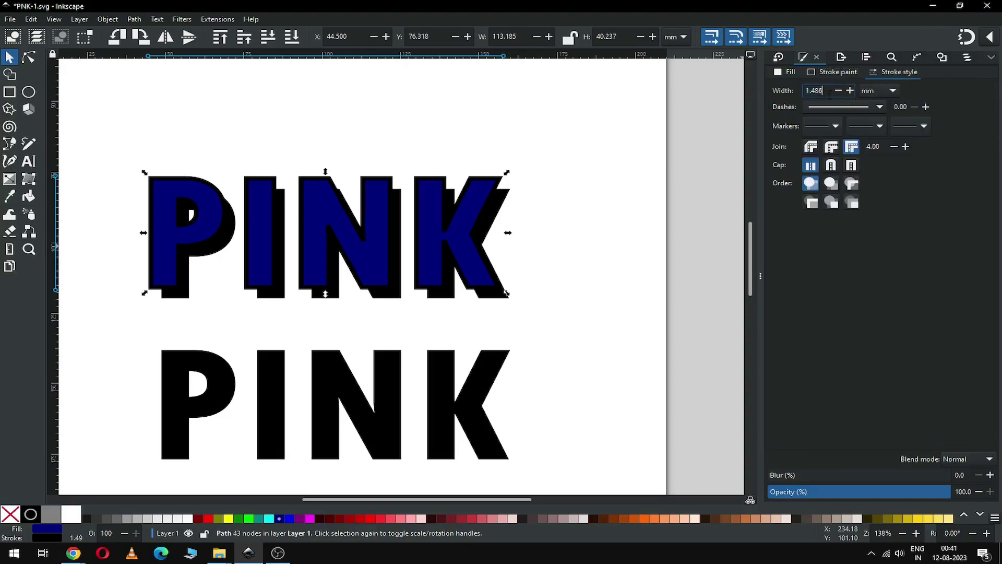
{"action": "type", "text": "0.1"}
{"action": "key", "text": "Return"}
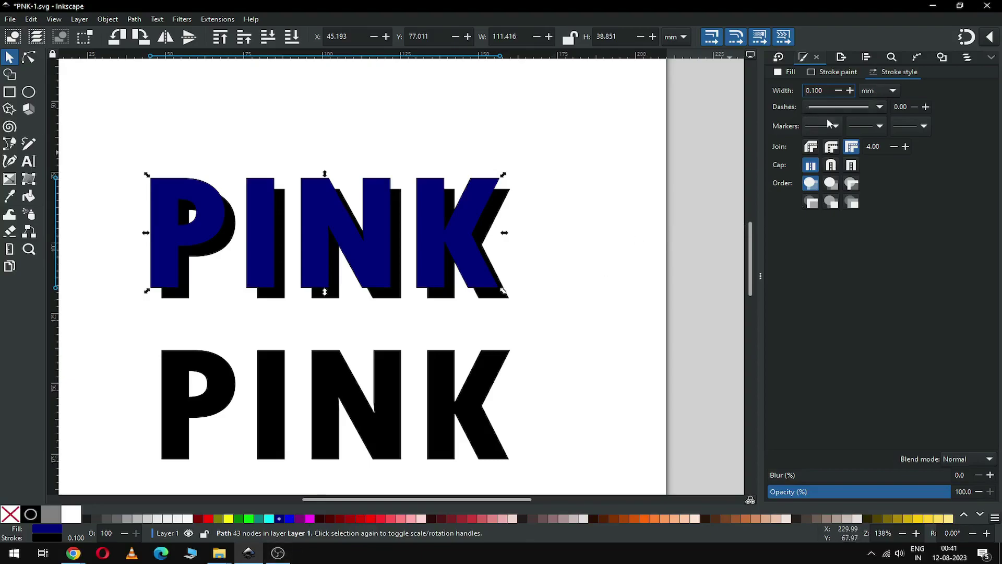
Shift the hue of the navy blue lettering's fill to dark purple
{"action": "left_click", "coordinate": [790, 73]}
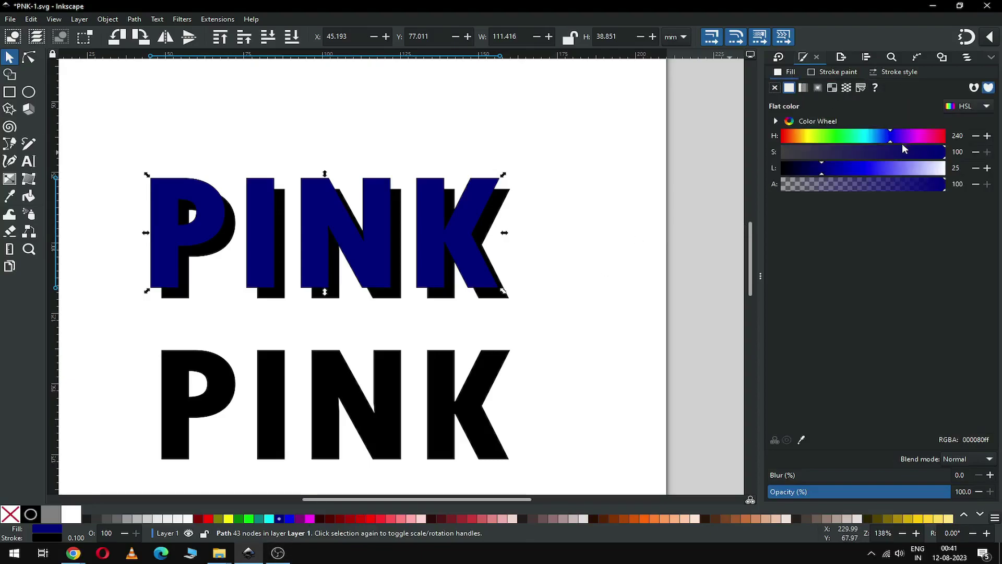
{"action": "left_click", "coordinate": [926, 136]}
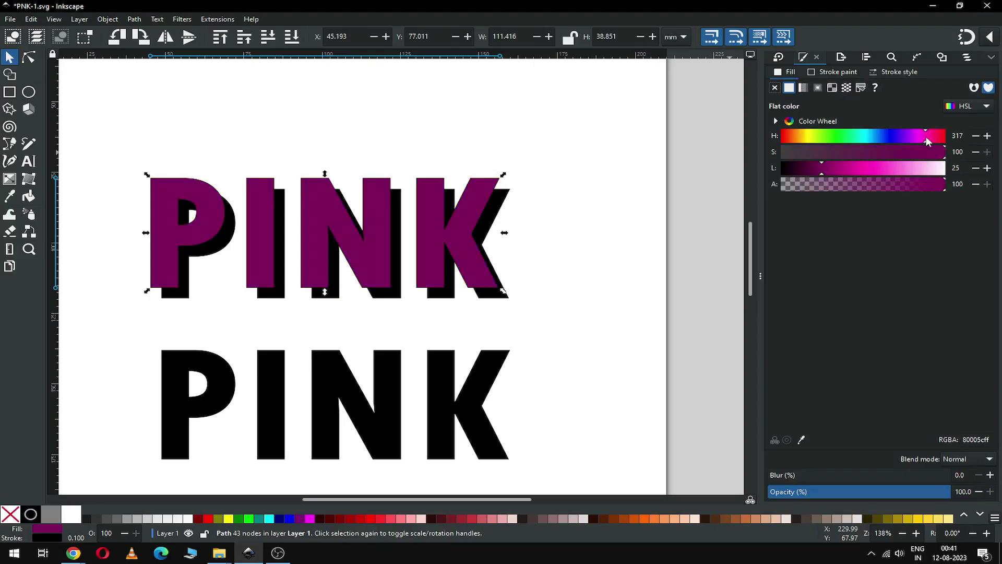
{"action": "left_click", "coordinate": [913, 136]}
Set the stroke width of the dark purple PINK lettering to 0.15 mm
{"action": "key", "text": "z"}
{"action": "left_click_drag", "start_coordinate": [398, 174], "coordinate": [509, 235]}
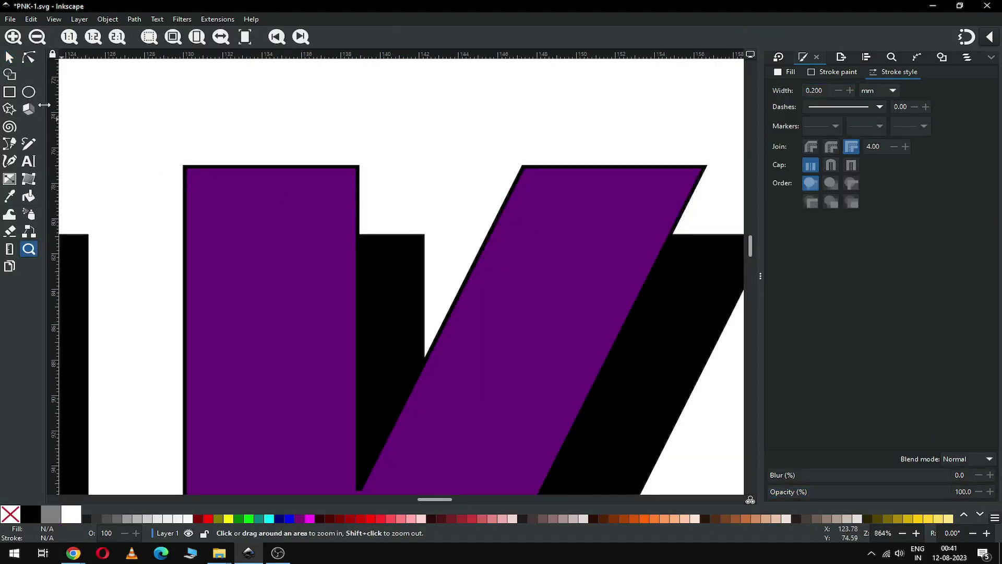
{"action": "left_click", "coordinate": [10, 58]}
{"action": "left_click", "coordinate": [206, 168]}
{"action": "left_click", "coordinate": [821, 90]}
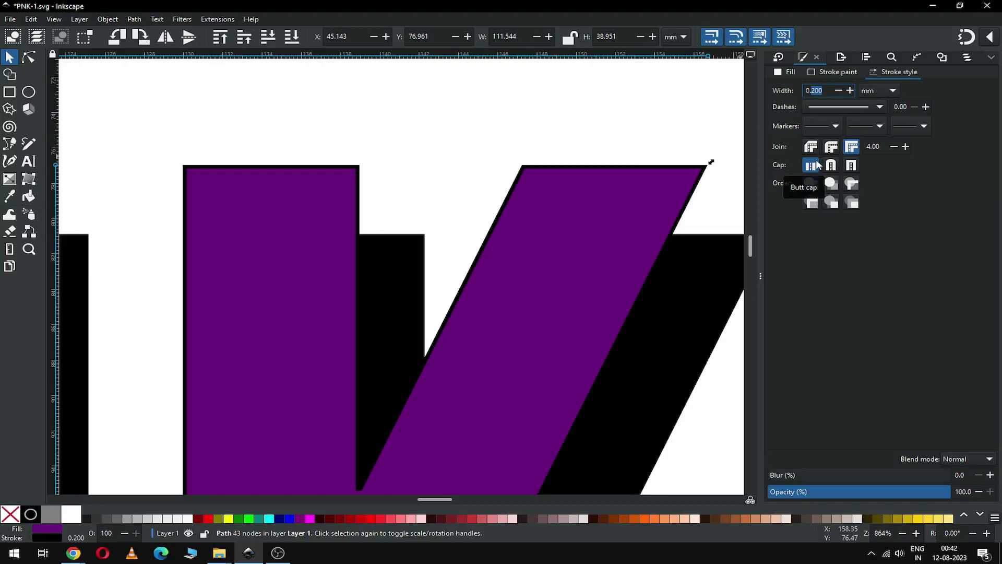
{"action": "type", "text": "0.1"}
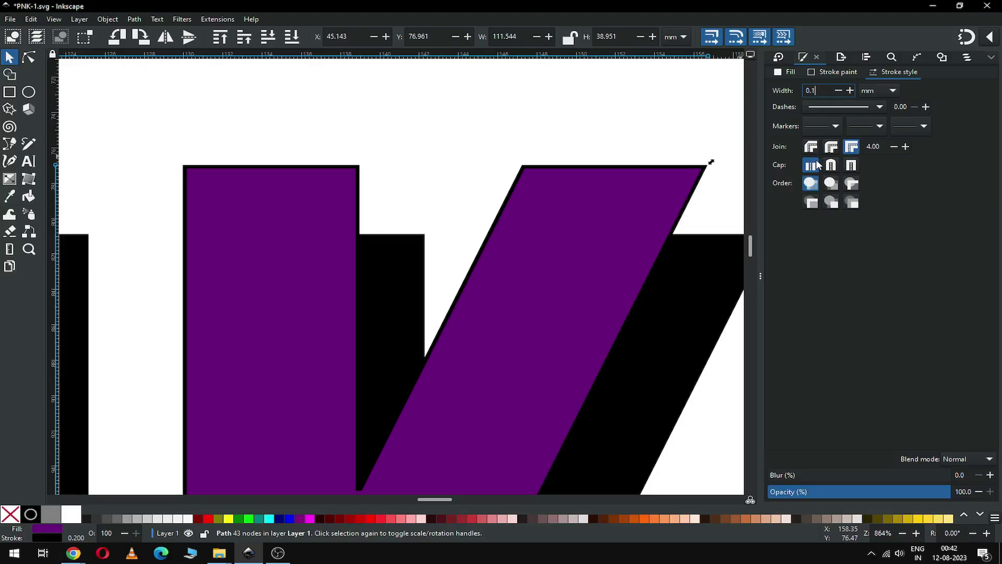
{"action": "type", "text": "5"}
{"action": "key", "text": "Return"}
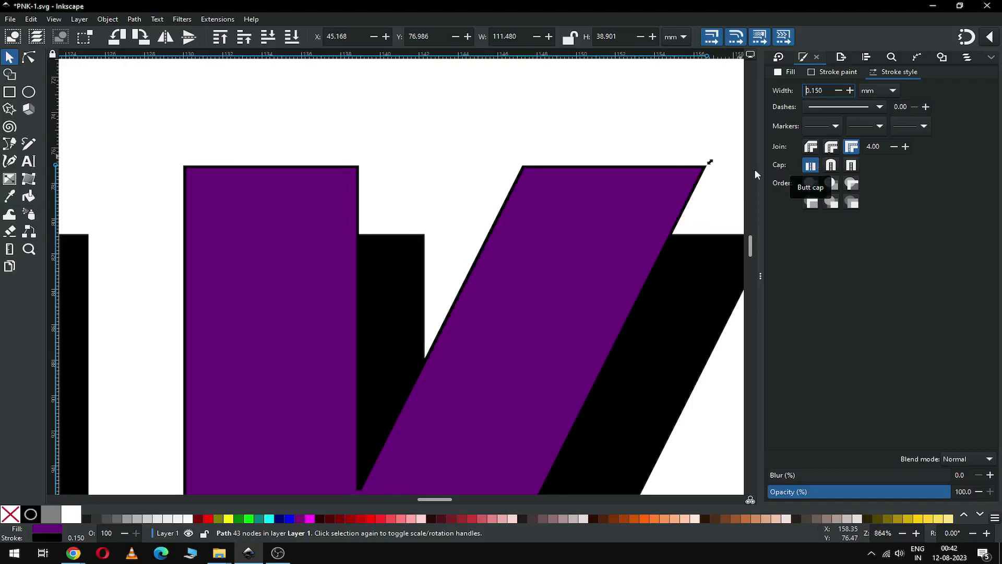
{"action": "left_click", "coordinate": [443, 168]}
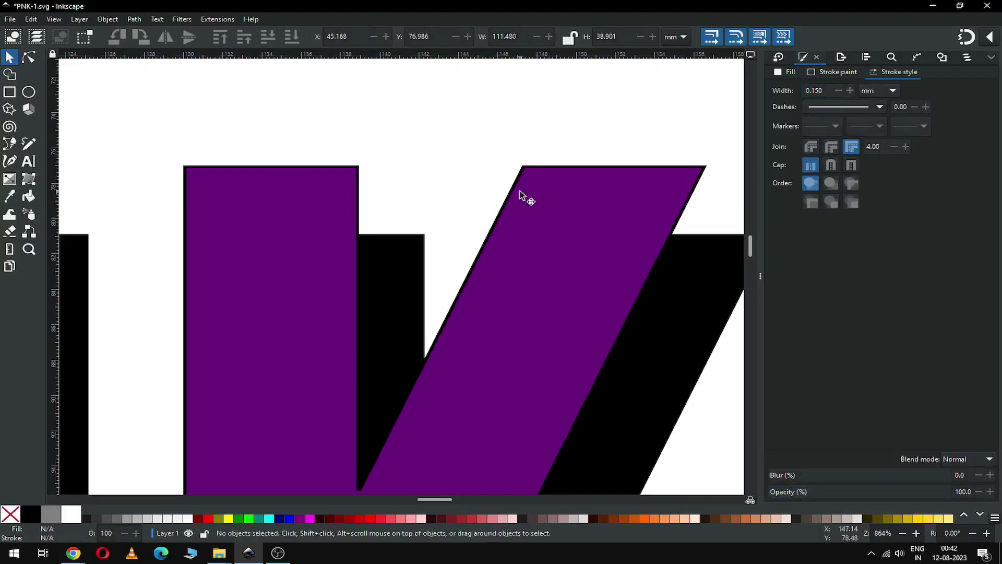
Remove the dark purple lettering's fill and move the outlined copy above the green lettering, to about X 63.0, Y 28.9 mm
{"action": "scroll", "coordinate": [520, 190], "scroll_direction": "down", "scroll_amount": 5, "text": "ctrl"}
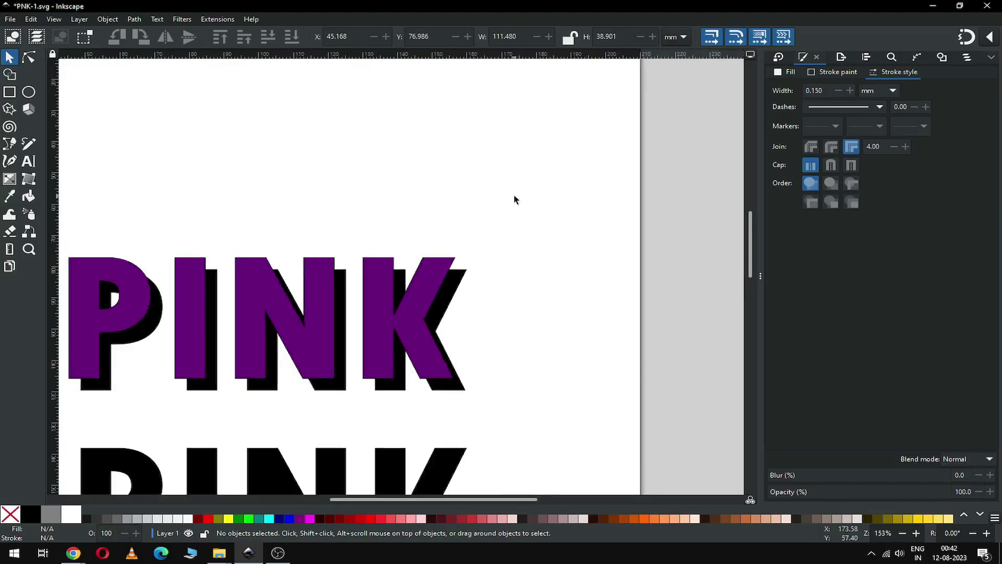
{"action": "left_click", "coordinate": [439, 281]}
{"action": "left_click", "coordinate": [239, 519]}
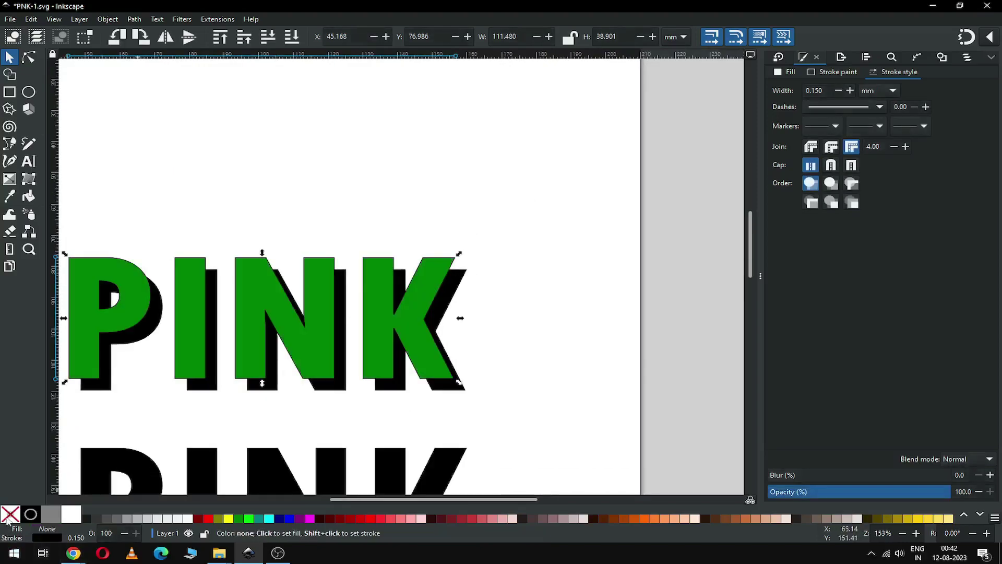
{"action": "left_click_drag", "start_coordinate": [380, 260], "coordinate": [442, 108]}
{"action": "key", "text": "Escape"}
Hide the docked dialogs to widen the canvas and save the document
{"action": "left_click_drag", "start_coordinate": [476, 499], "coordinate": [433, 500]}
{"action": "mouse_move", "coordinate": [750, 228]}
{"action": "left_mouse_down"}
{"action": "mouse_move", "coordinate": [752, 327]}
{"action": "mouse_move", "coordinate": [750, 230]}
{"action": "left_mouse_up"}
{"action": "key", "text": "F12"}
{"action": "key", "text": "ctrl+s"}
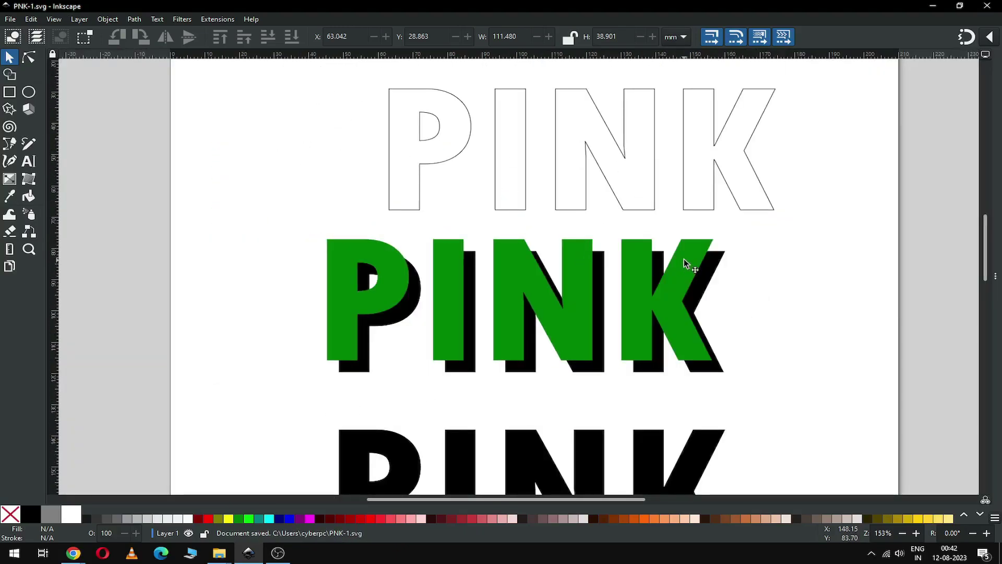
Extrude between the green lettering and the offset black lettering behind it with Extrude Between Two Paths in Polygons mode
{"action": "left_click", "coordinate": [684, 259]}
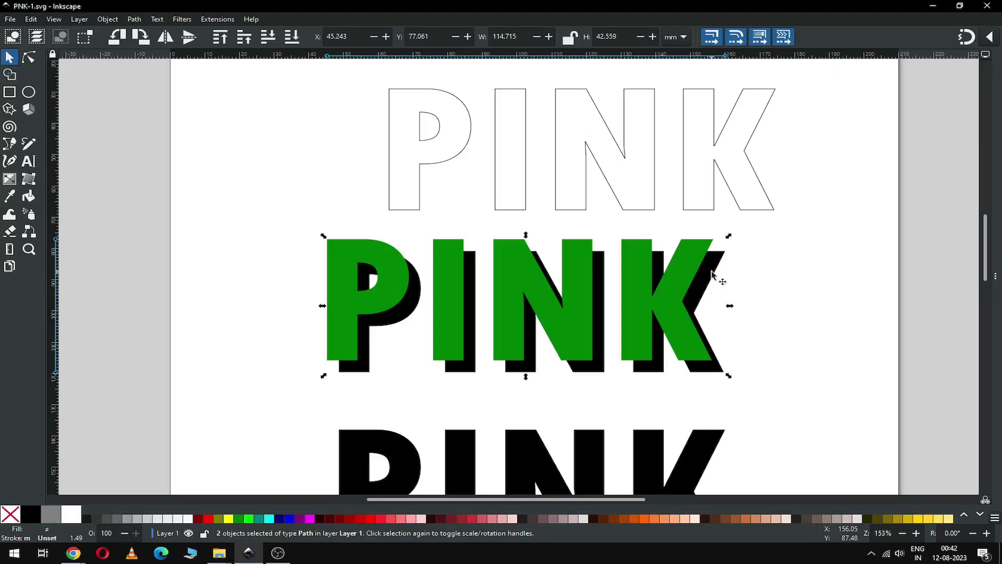
{"action": "left_click", "coordinate": [219, 19]}
{"action": "mouse_move", "coordinate": [245, 128]}
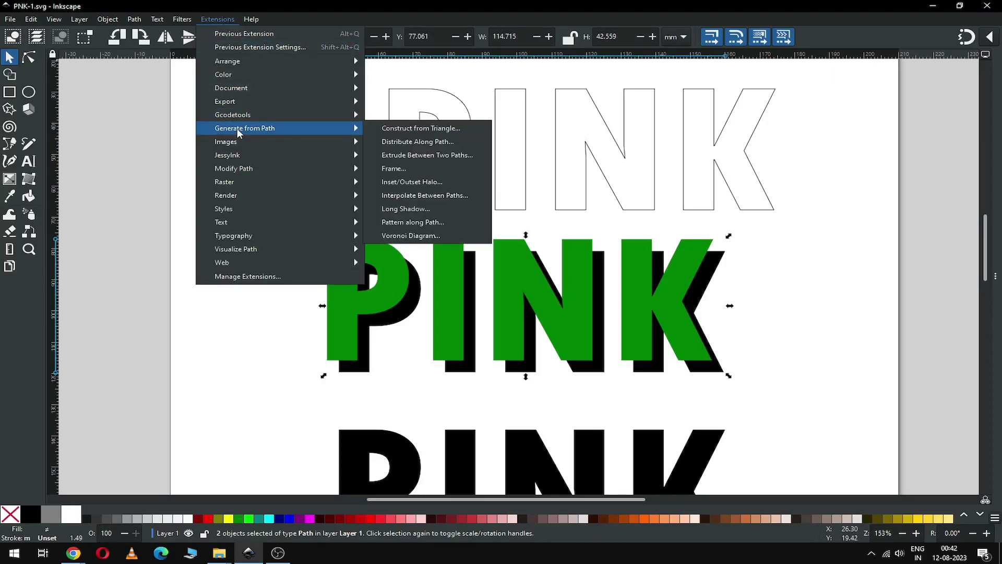
{"action": "left_click", "coordinate": [436, 156]}
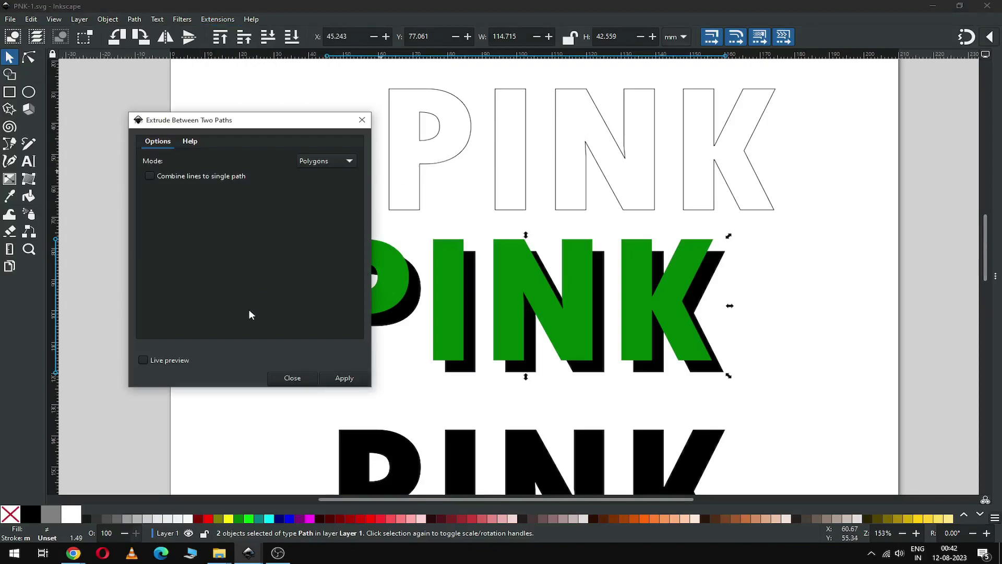
{"action": "left_click", "coordinate": [170, 361]}
{"action": "left_click", "coordinate": [332, 379]}
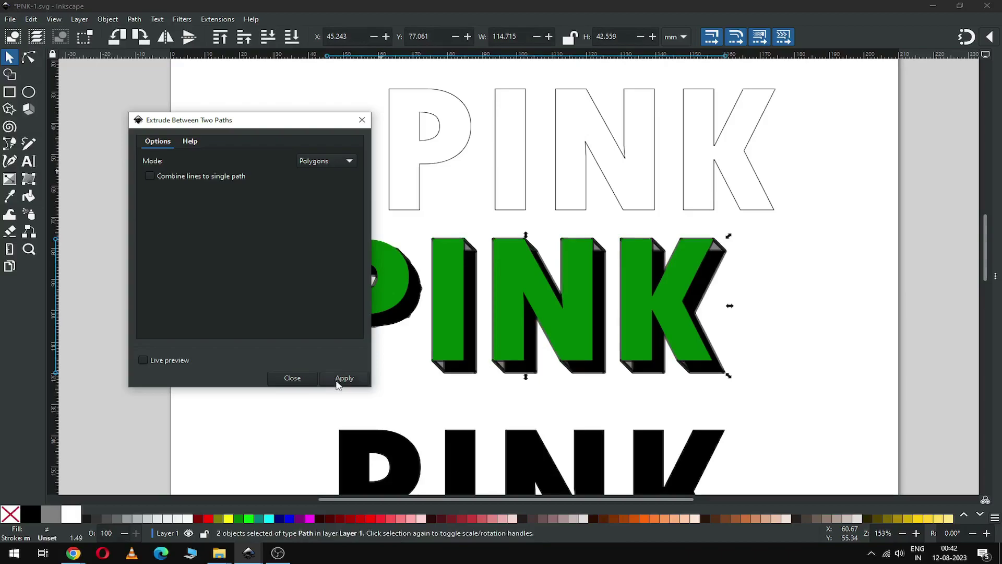
{"action": "left_click", "coordinate": [291, 380]}
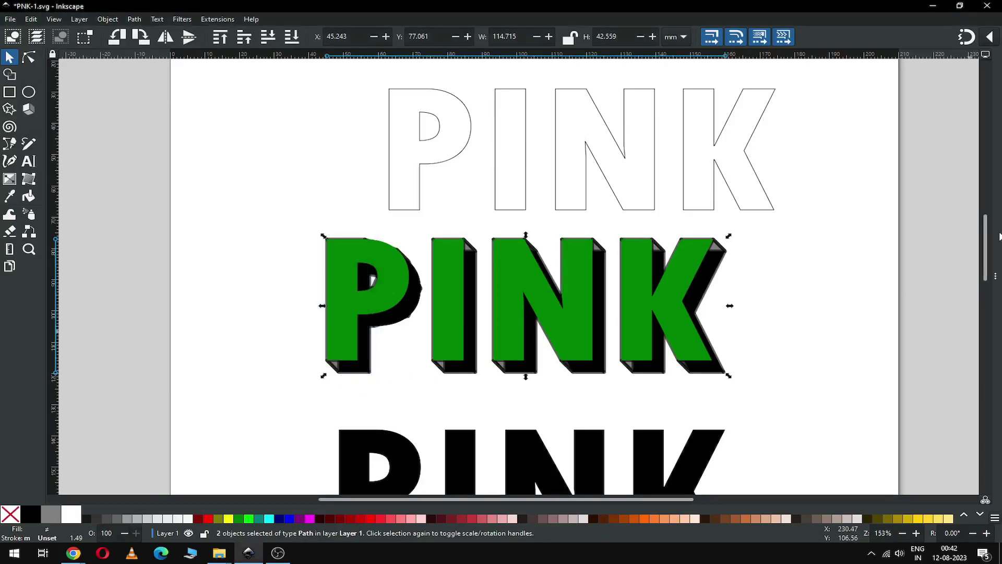
Show the docked dialogs again and ungroup the extrusion faces generated between the green and black lettering
{"action": "left_click", "coordinate": [995, 276]}
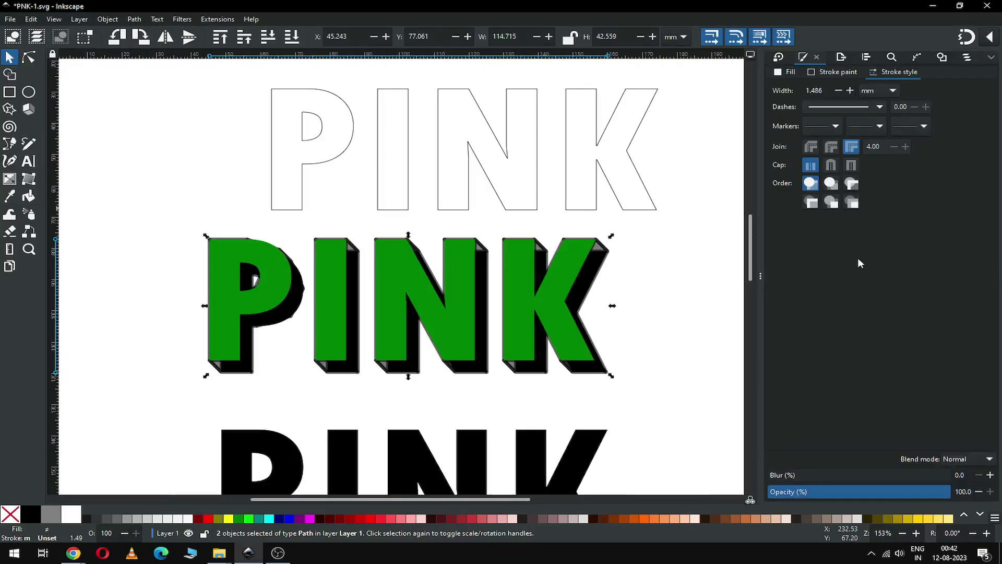
{"action": "left_click", "coordinate": [838, 72]}
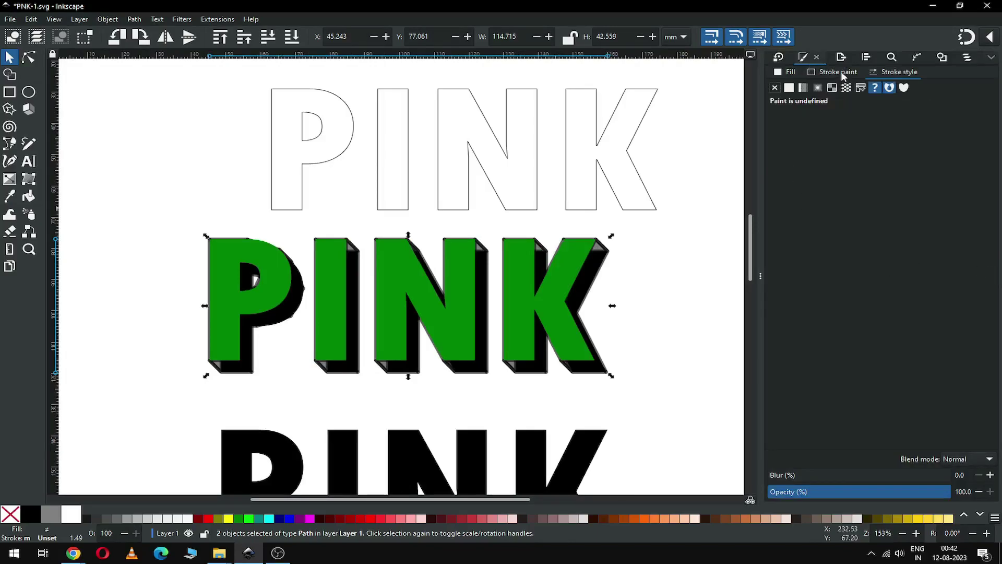
{"action": "left_click", "coordinate": [787, 72]}
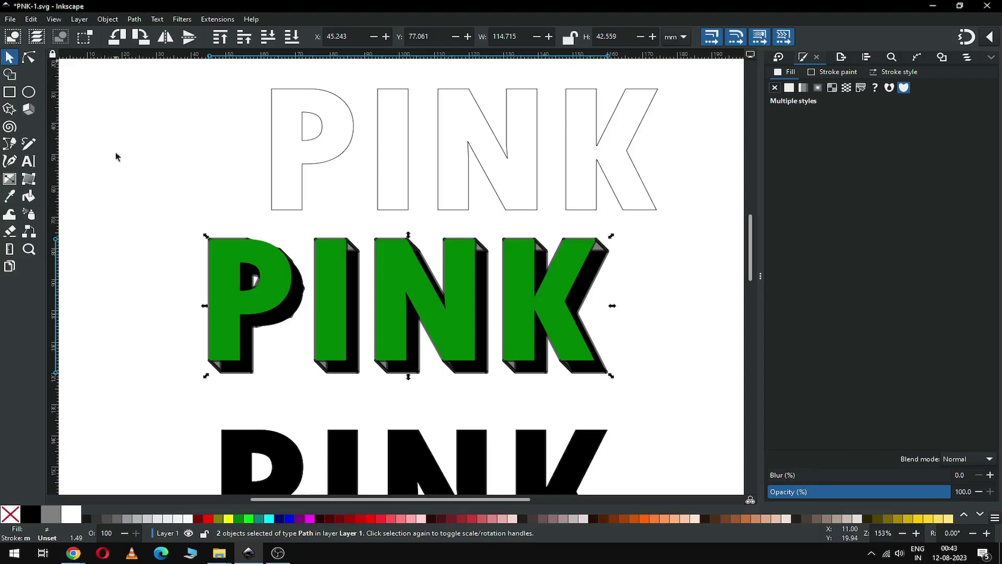
{"action": "left_click", "coordinate": [107, 20]}
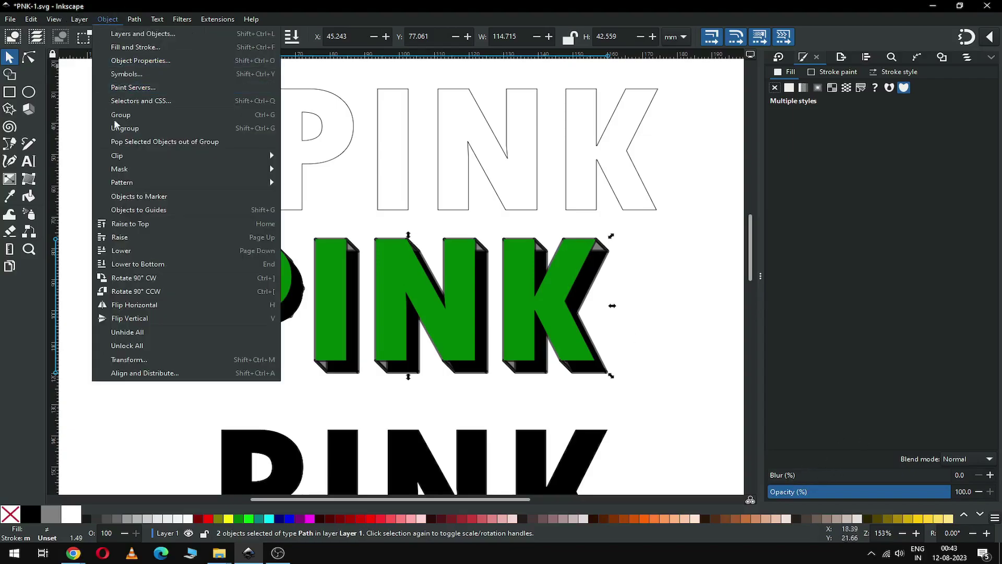
{"action": "left_click", "coordinate": [119, 135]}
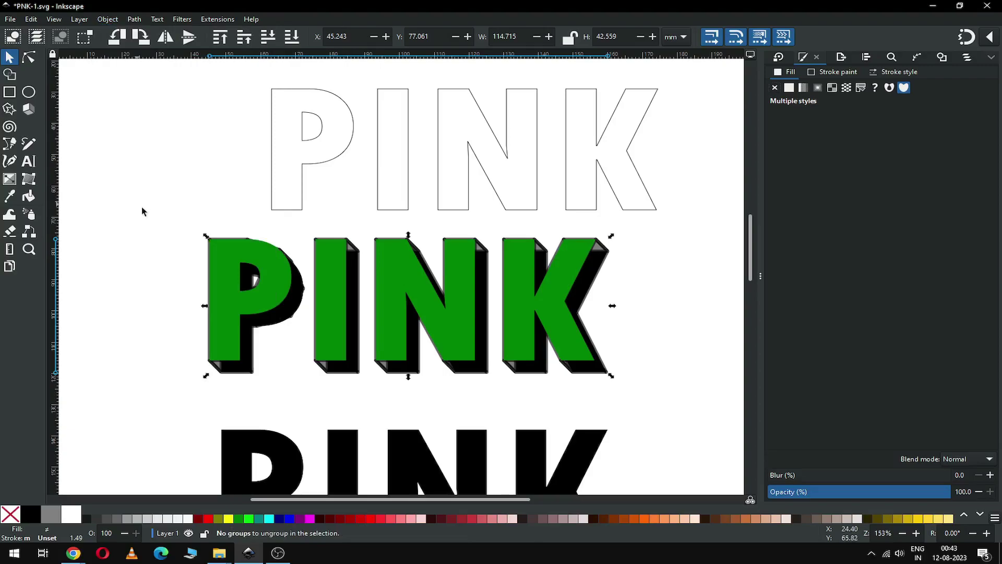
{"action": "left_click", "coordinate": [238, 372]}
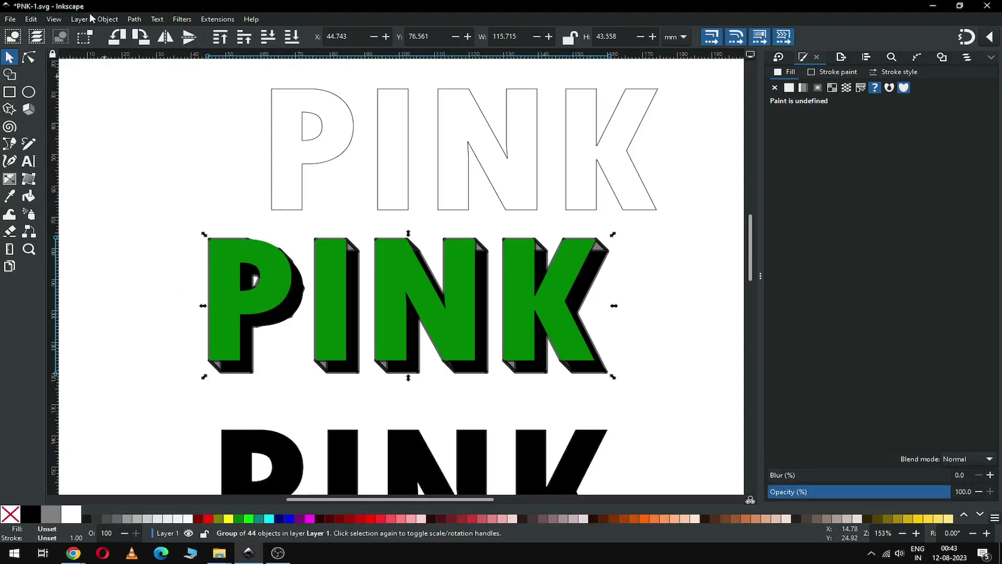
{"action": "left_click", "coordinate": [104, 18]}
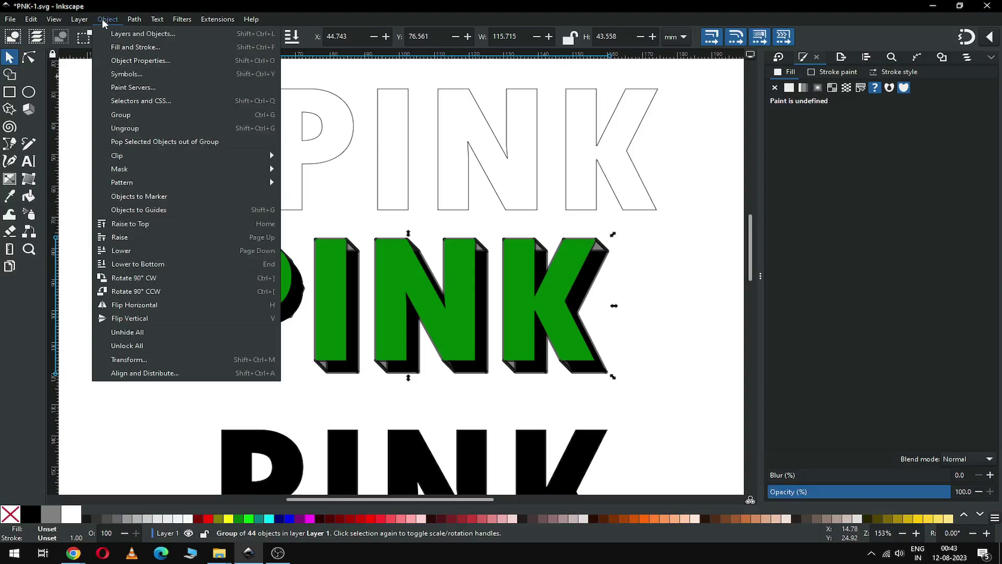
{"action": "left_click", "coordinate": [125, 131]}
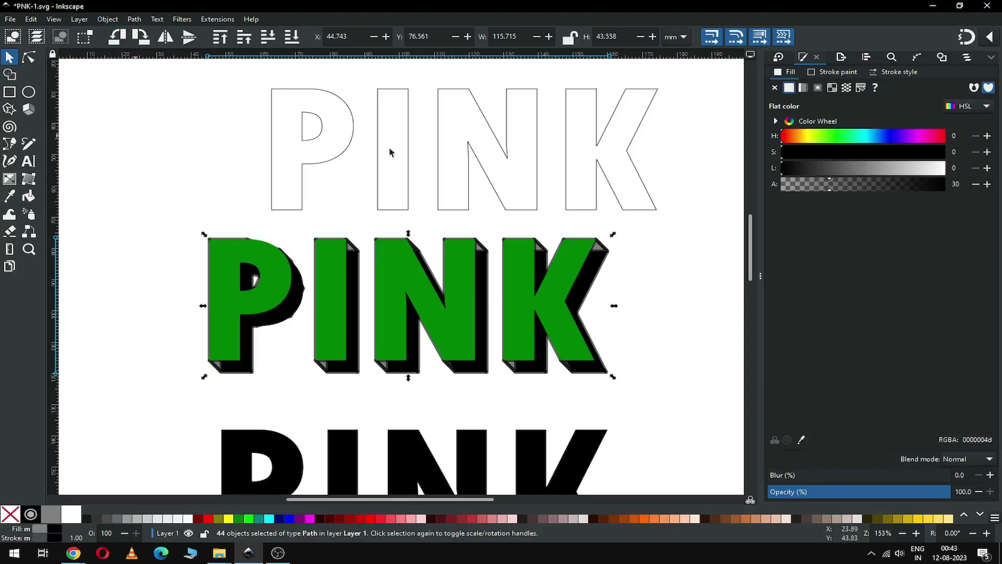
Raise the fill alpha of the black extrusion faces to 100 and remove their stroke paint
{"action": "left_click_drag", "start_coordinate": [864, 184], "coordinate": [984, 187]}
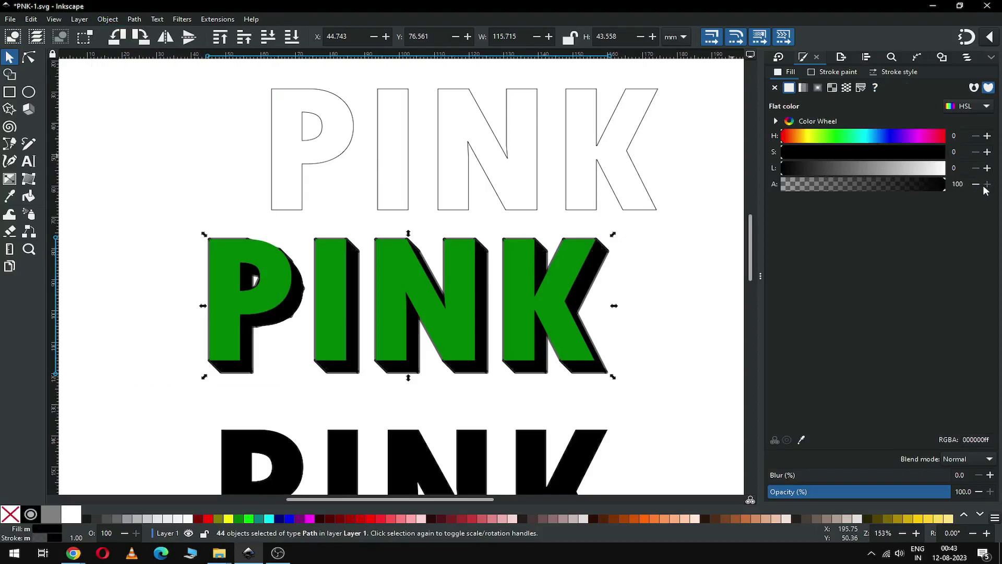
{"action": "left_click", "coordinate": [839, 72]}
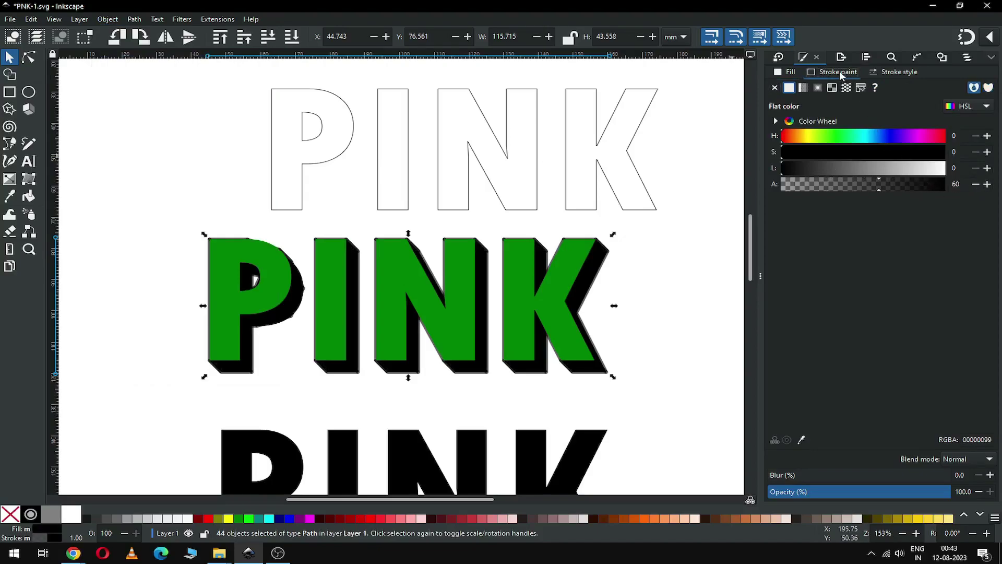
{"action": "left_click_drag", "start_coordinate": [902, 186], "coordinate": [972, 185]}
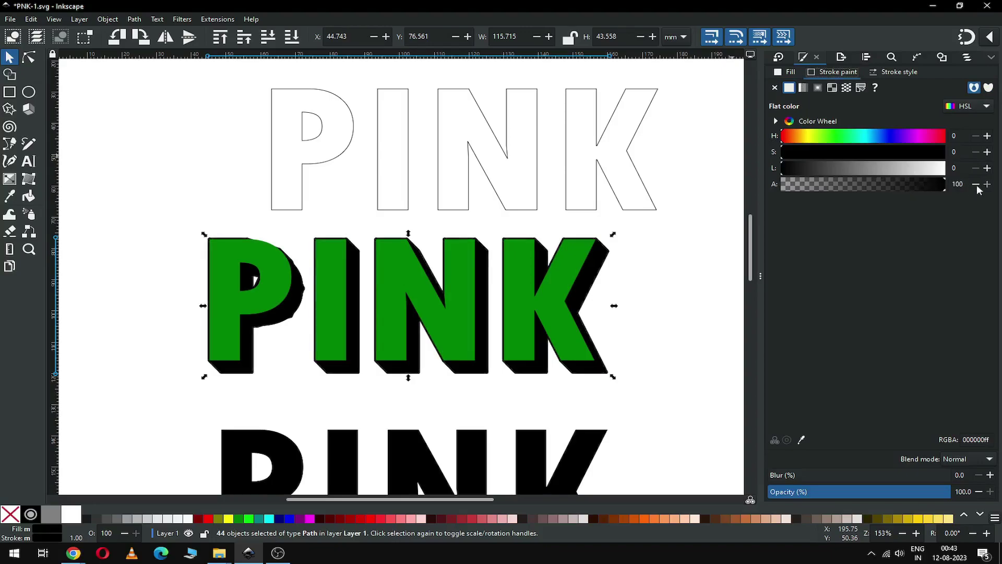
{"action": "left_click", "coordinate": [776, 88]}
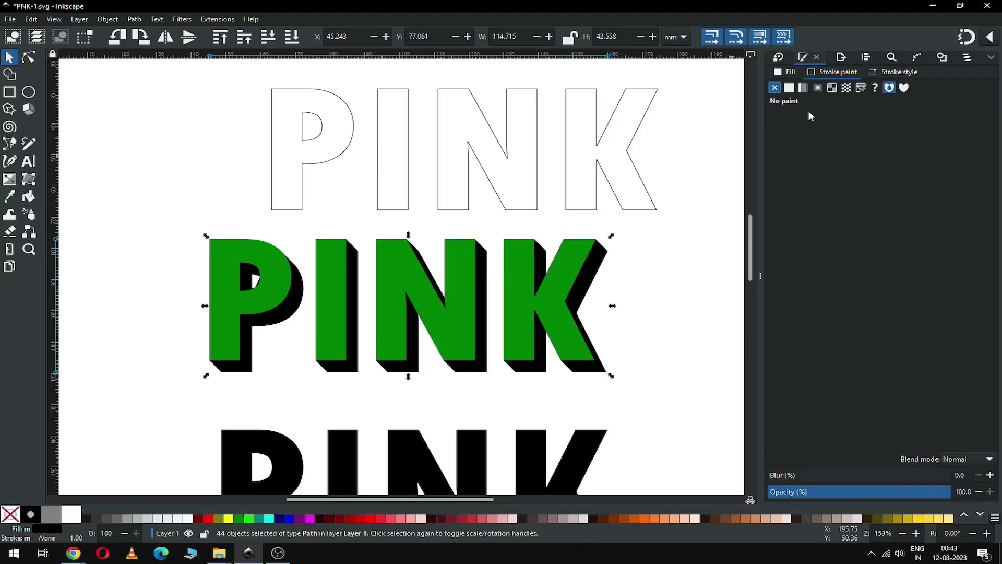
{"action": "left_click", "coordinate": [791, 72]}
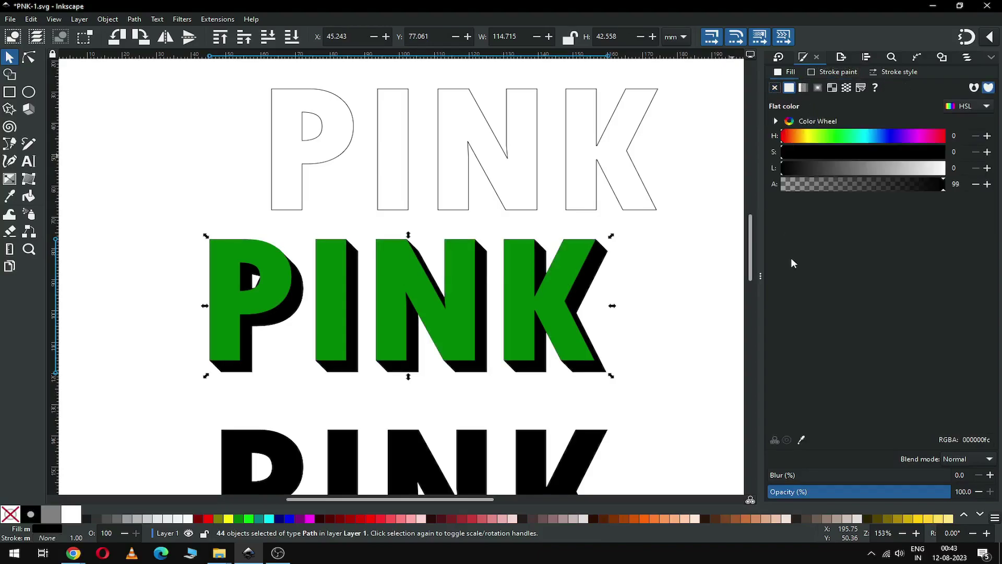
Delete the two stray black extrusion faces covering the white opening inside the letter P
{"action": "left_click", "coordinate": [224, 293]}
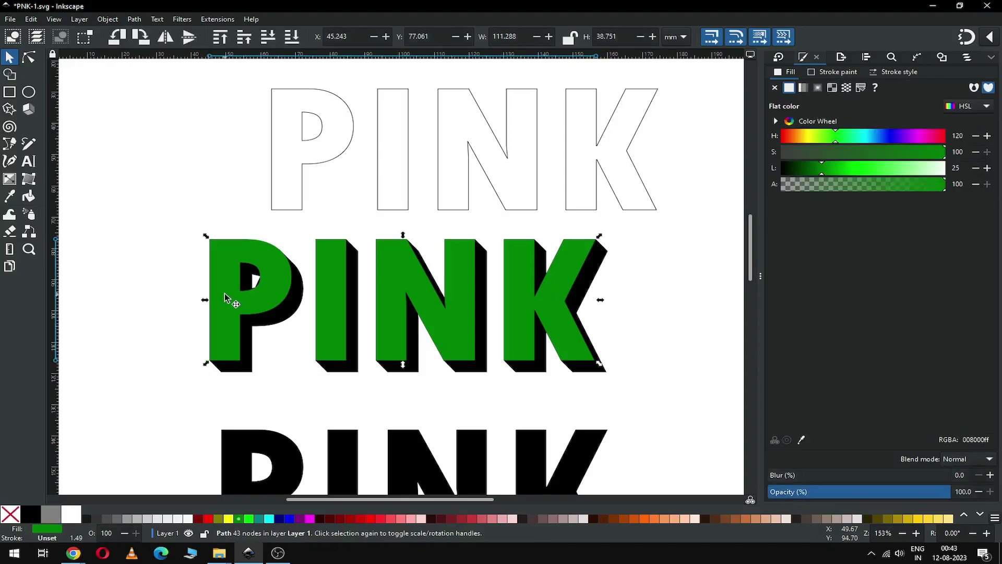
{"action": "key", "text": "z"}
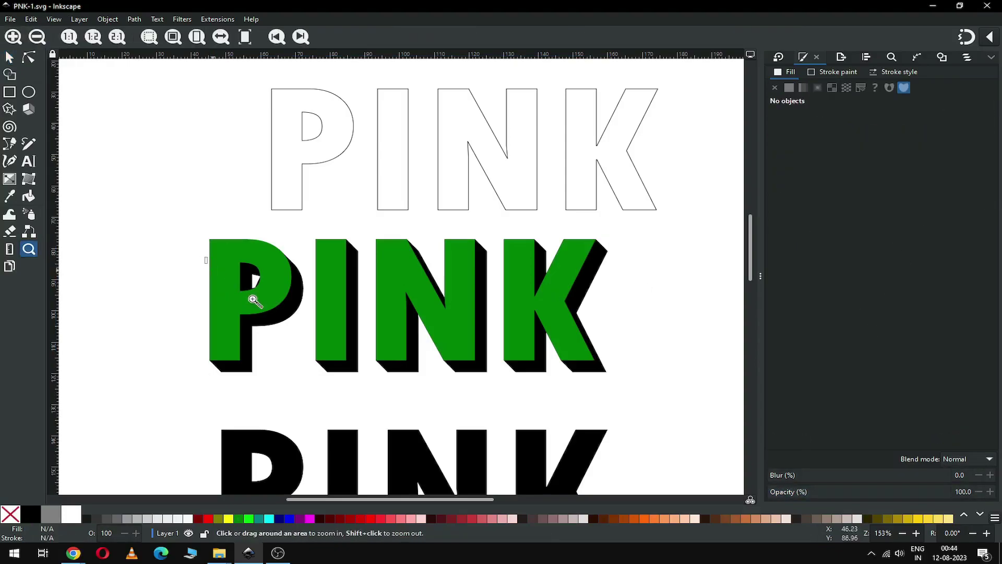
{"action": "left_click_drag", "start_coordinate": [213, 257], "coordinate": [312, 319]}
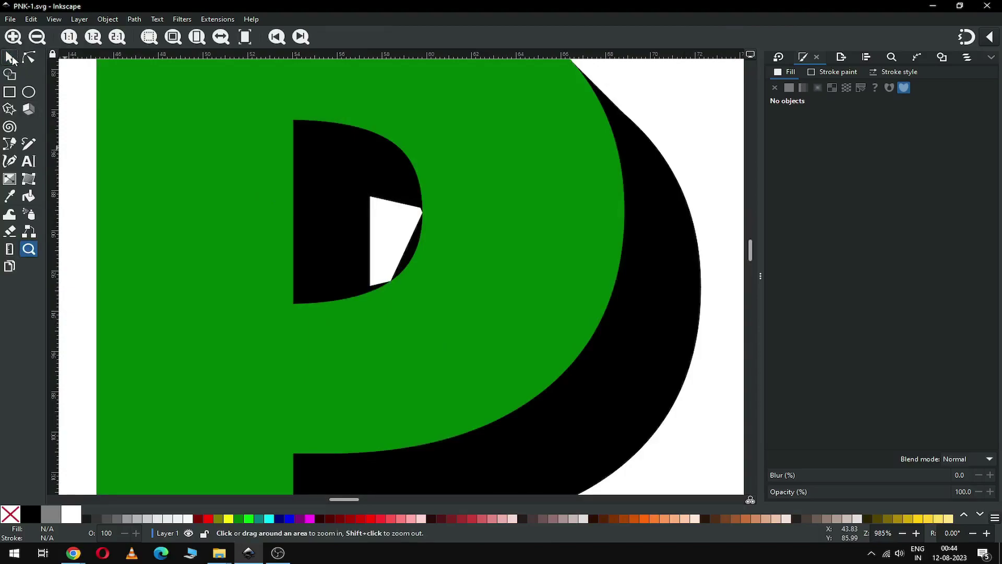
{"action": "left_click", "coordinate": [11, 58]}
{"action": "left_click_drag", "start_coordinate": [398, 245], "coordinate": [383, 236]}
{"action": "key", "text": "Delete"}
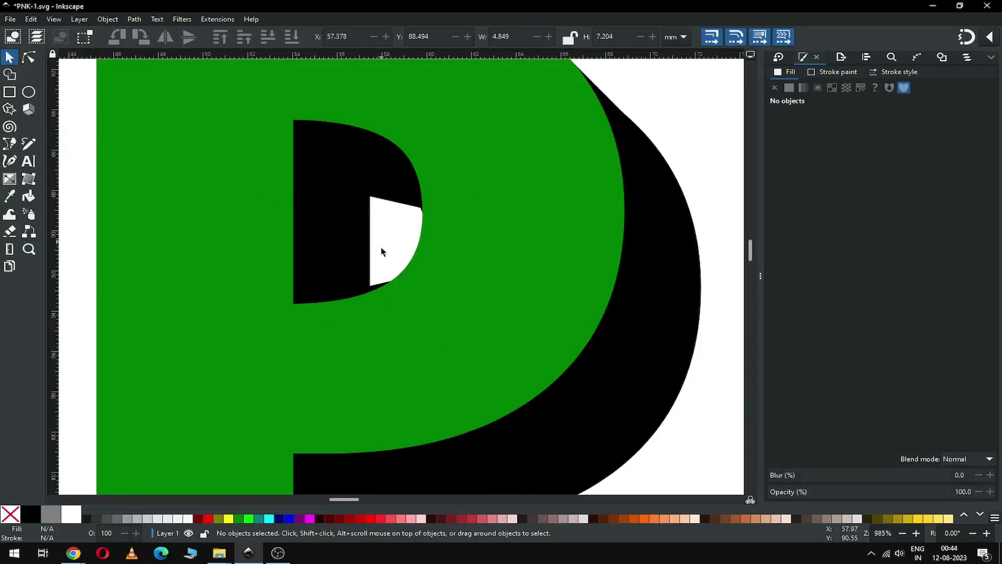
{"action": "left_click", "coordinate": [380, 283]}
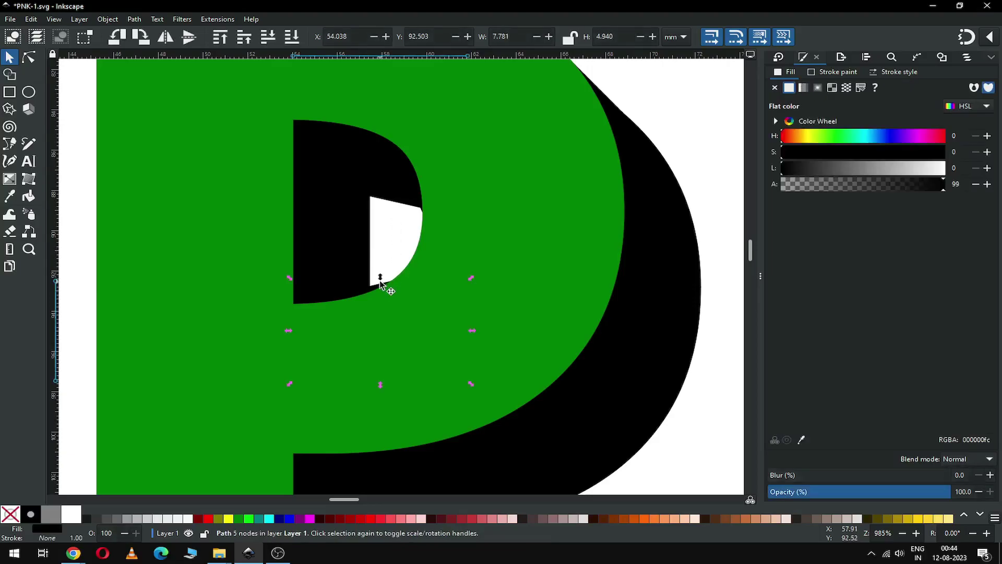
{"action": "key", "text": "Delete"}
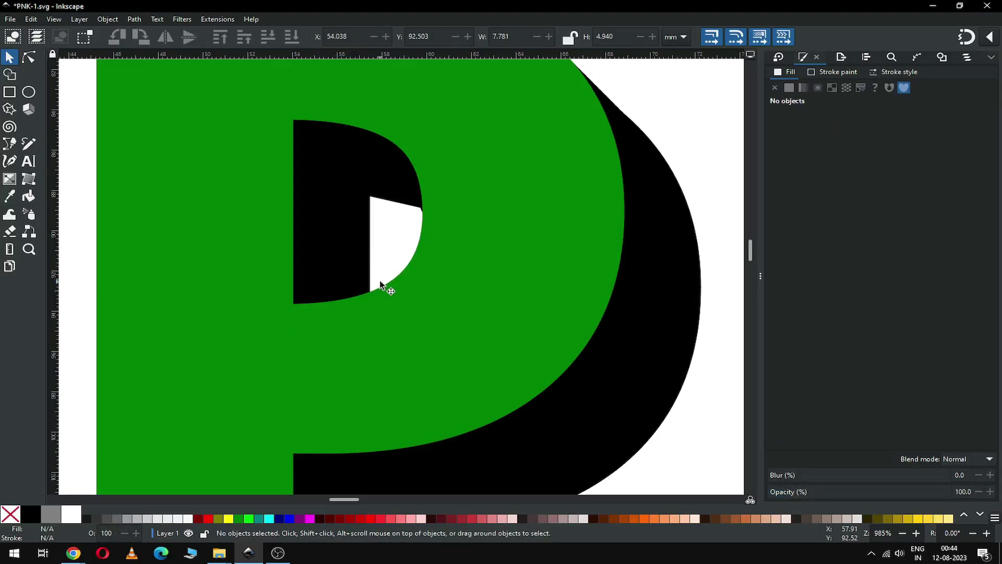
Save the document with the cleaned-up extruded lettering
{"action": "scroll", "coordinate": [380, 280], "scroll_direction": "down", "scroll_amount": 6}
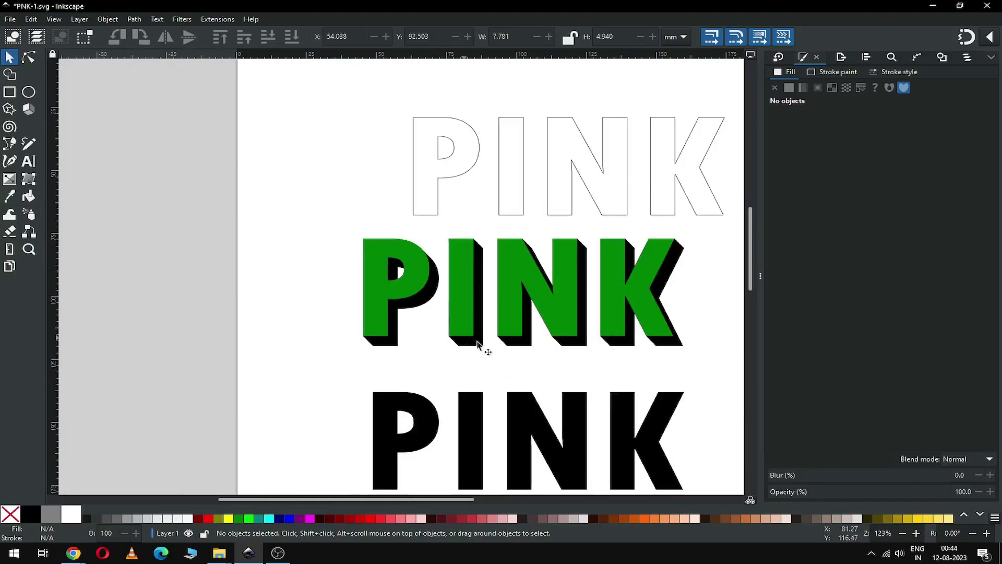
{"action": "key", "text": "z"}
{"action": "left_click_drag", "start_coordinate": [347, 217], "coordinate": [727, 366]}
{"action": "key", "text": "s"}
{"action": "key", "text": "ctrl+s"}
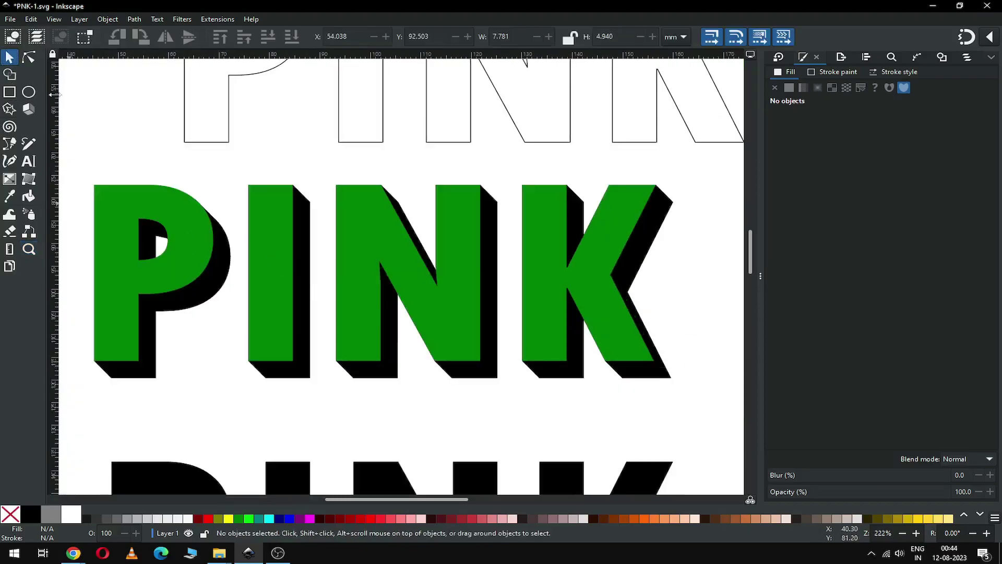
Load the green and black PINK lettering into the Shape Builder and pick the outer extrusion faces along the P's bowl, stem and base
{"action": "left_click_drag", "start_coordinate": [71, 171], "coordinate": [719, 404]}
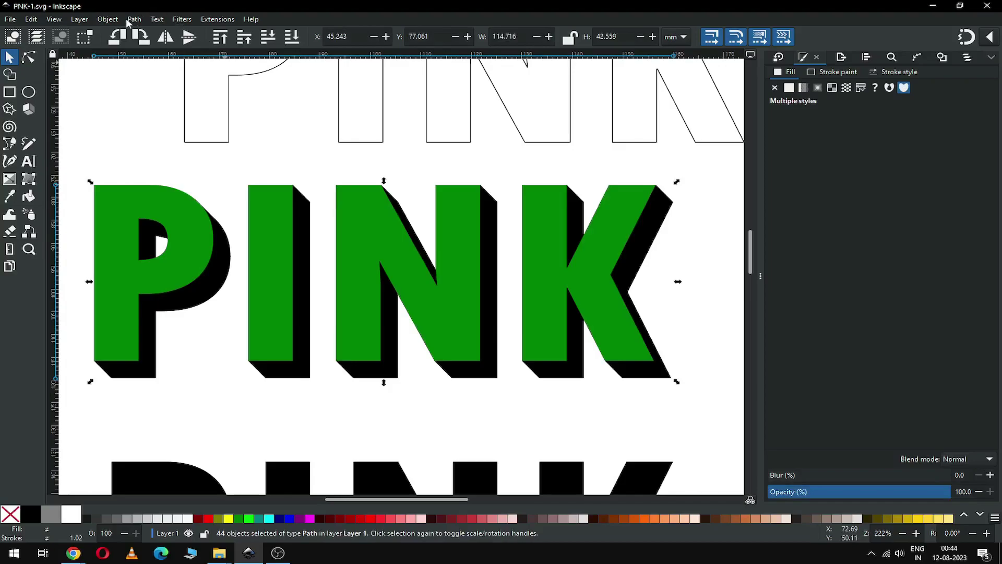
{"action": "left_click", "coordinate": [9, 75]}
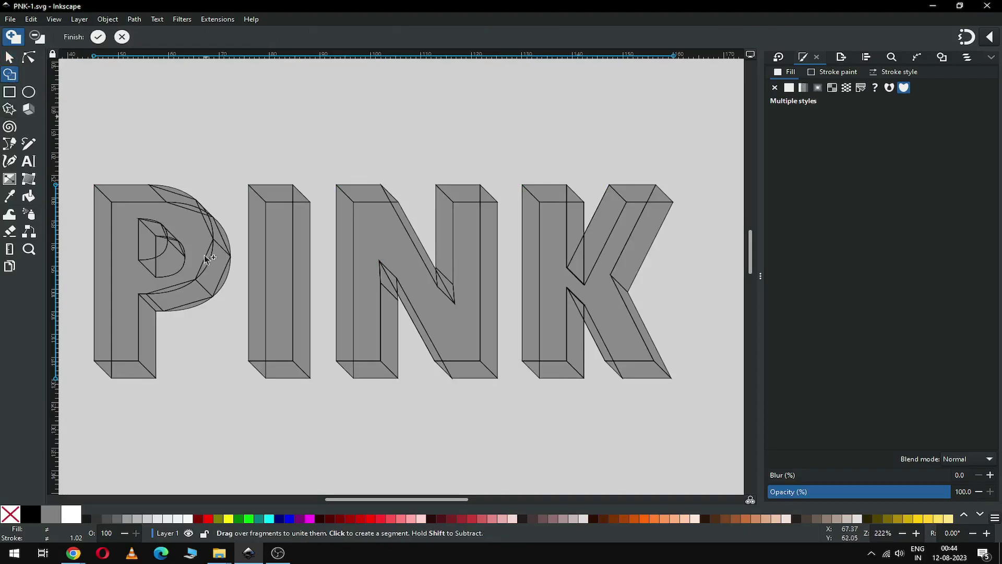
{"action": "scroll", "coordinate": [211, 261], "scroll_direction": "up", "scroll_amount": 2}
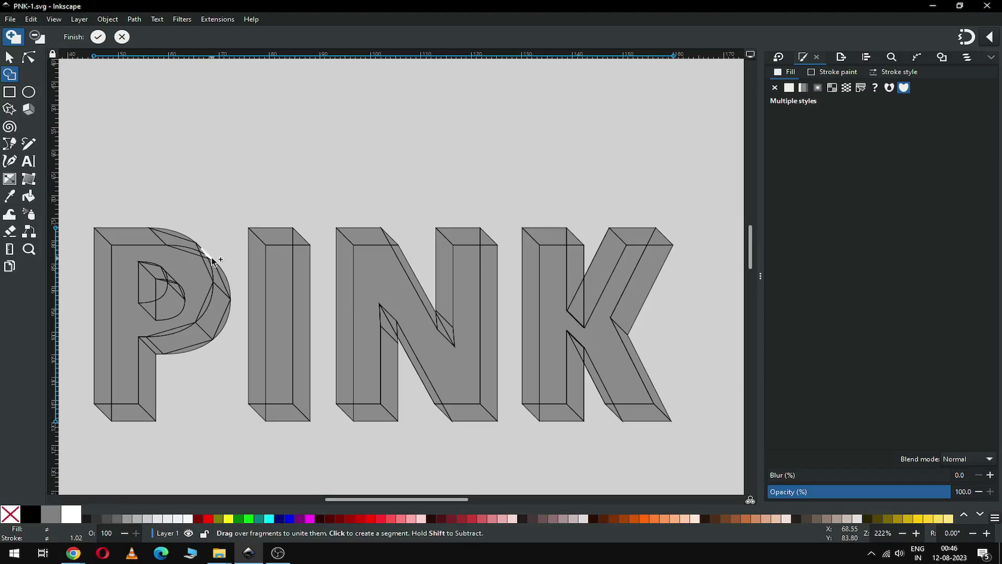
{"action": "left_click", "coordinate": [215, 265]}
{"action": "left_click", "coordinate": [222, 316]}
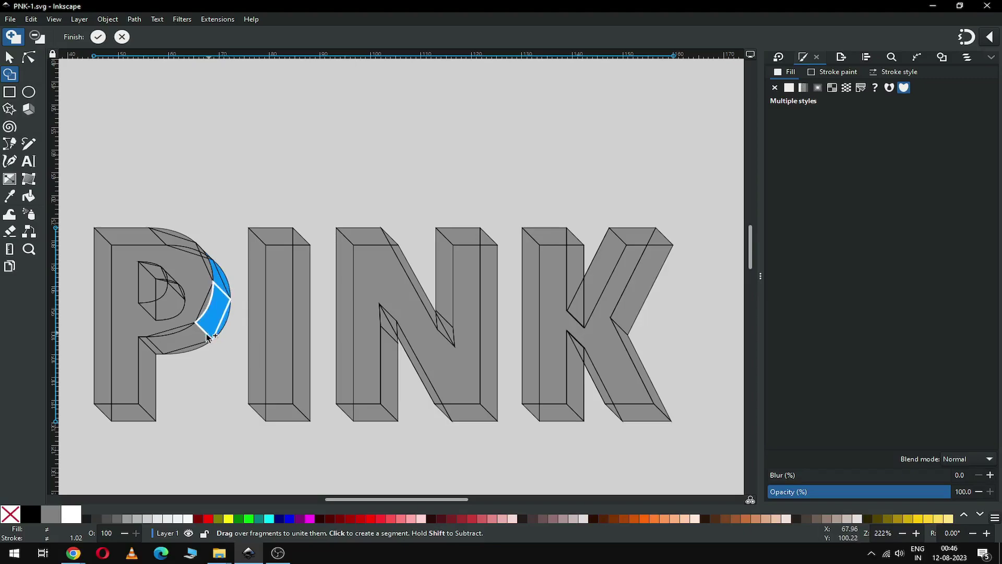
{"action": "left_click", "coordinate": [182, 346]}
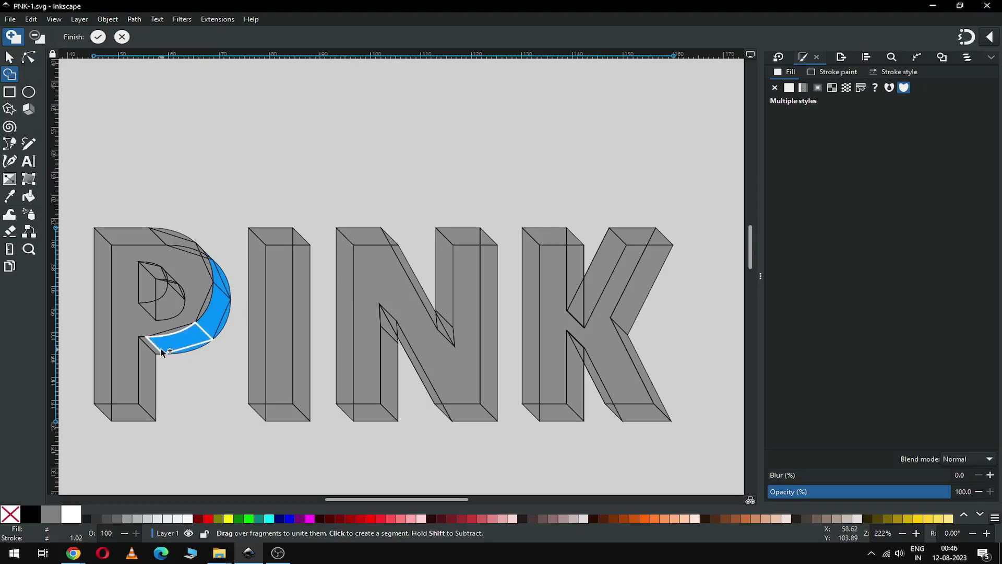
{"action": "left_click", "coordinate": [156, 350]}
{"action": "left_click", "coordinate": [150, 380]}
{"action": "left_click", "coordinate": [128, 412]}
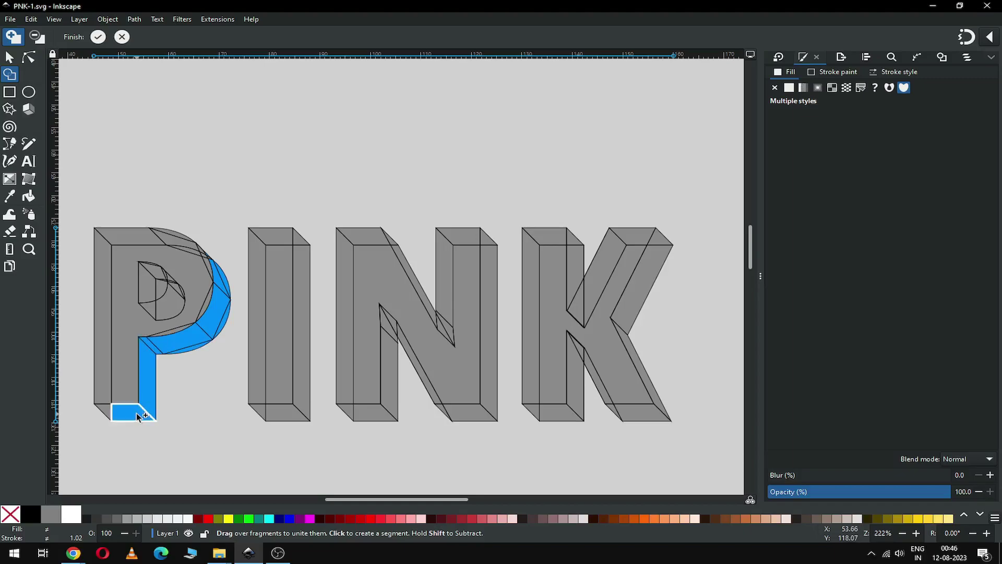
{"action": "left_click", "coordinate": [108, 413]}
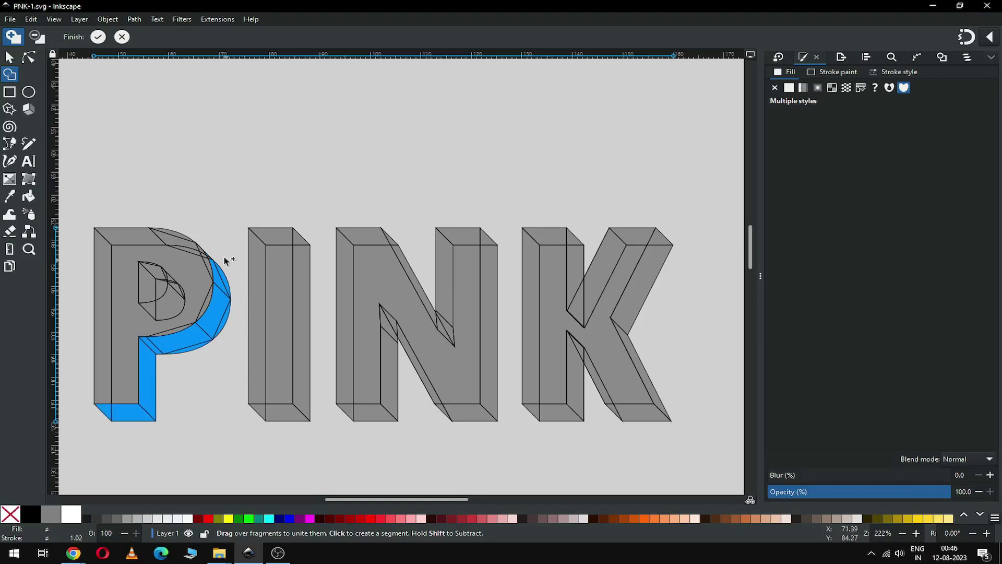
{"action": "left_click", "coordinate": [208, 252]}
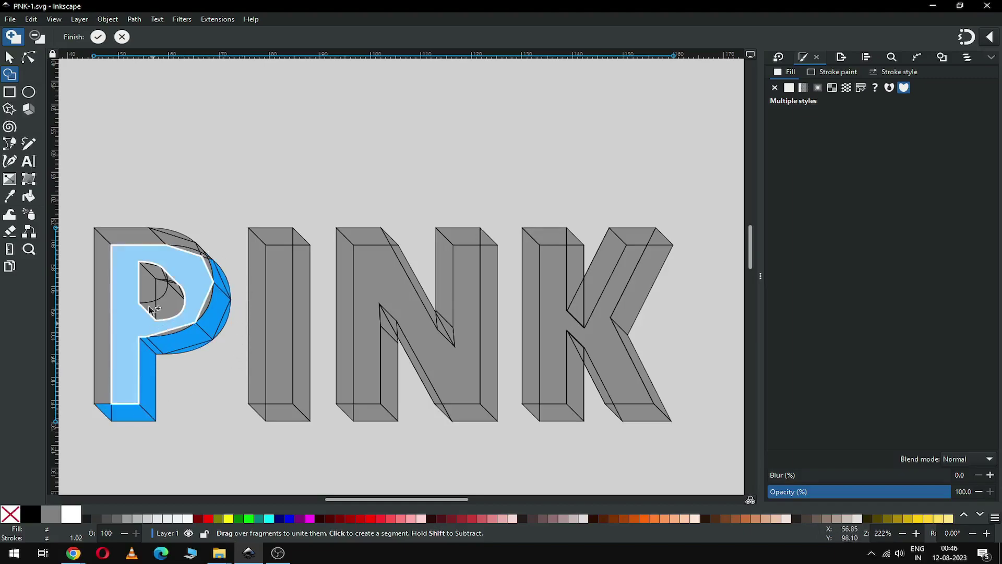
Pick the visible extrusion faces inside the opening of the letter P
{"action": "left_click", "coordinate": [156, 277]}
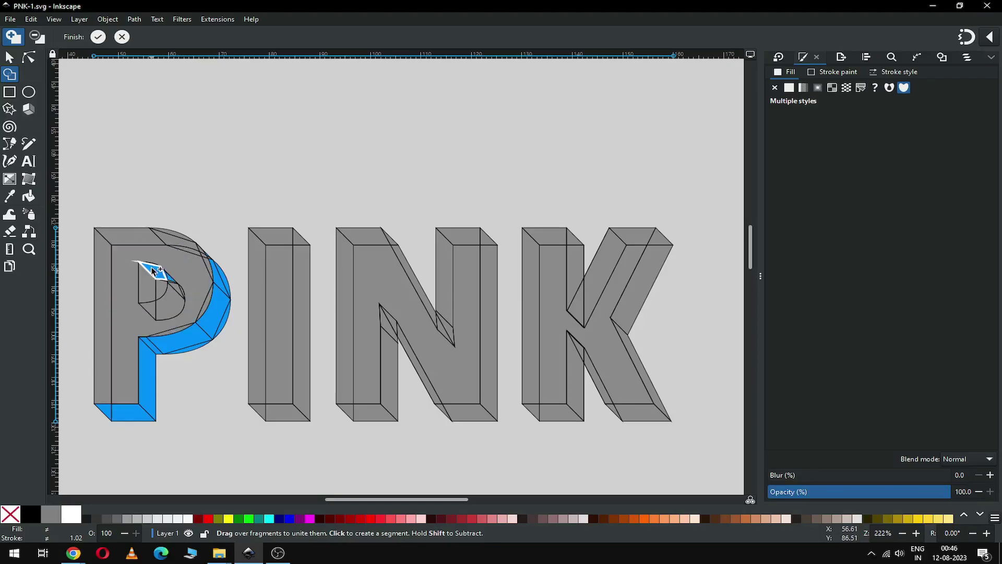
{"action": "left_click", "coordinate": [149, 289]}
{"action": "left_click", "coordinate": [145, 309]}
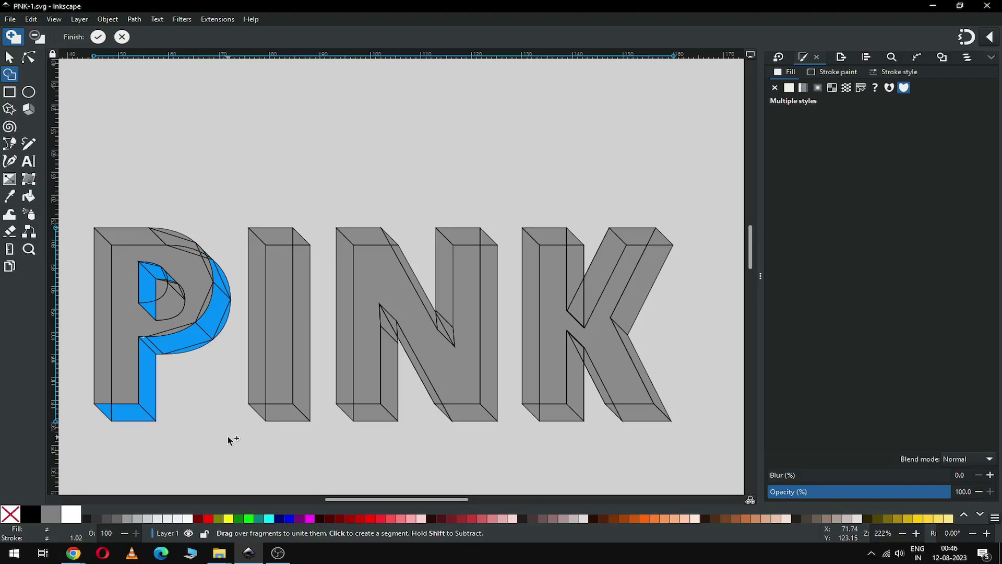
Pick the side and bottom extrusion faces of the letters I and N, including the N's diagonal
{"action": "left_click", "coordinate": [298, 238]}
{"action": "left_click", "coordinate": [273, 410]}
{"action": "left_click", "coordinate": [444, 326]}
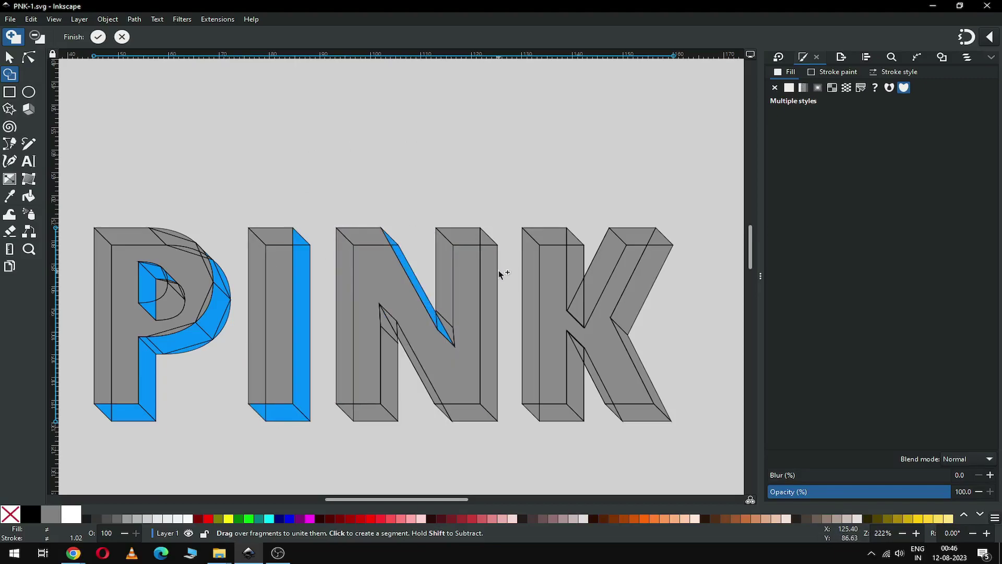
{"action": "left_click", "coordinate": [387, 326]}
{"action": "left_click", "coordinate": [391, 417]}
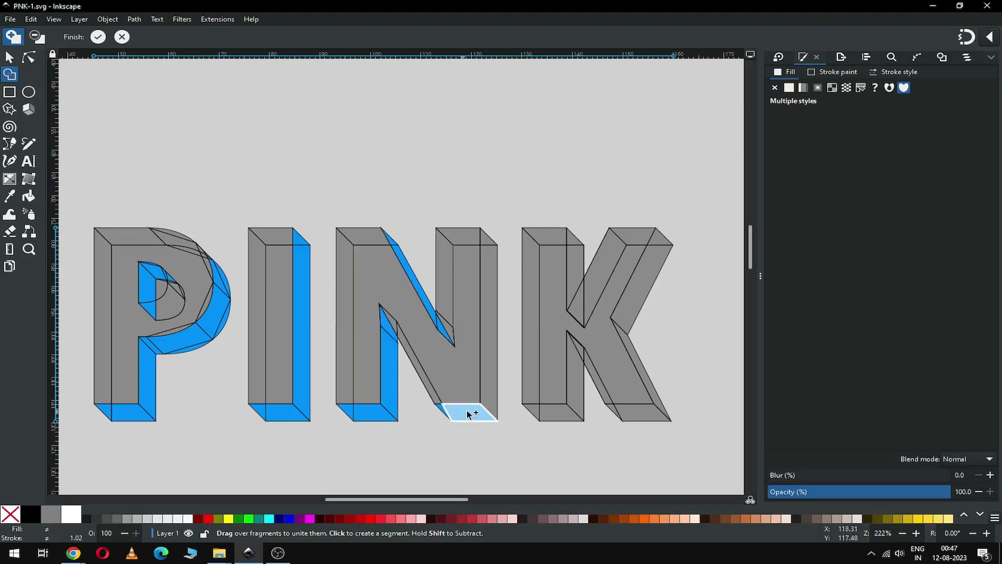
{"action": "mouse_move", "coordinate": [470, 416]}
{"action": "left_mouse_down"}
{"action": "mouse_move", "coordinate": [495, 400]}
{"action": "mouse_move", "coordinate": [490, 243]}
{"action": "left_mouse_up"}
{"action": "left_click", "coordinate": [490, 243]}
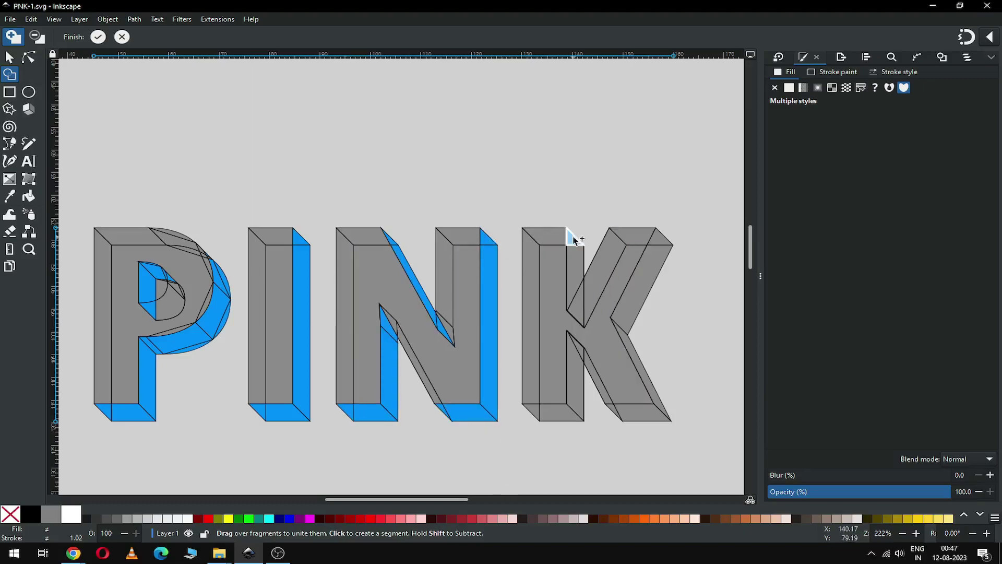
Pick the side and bottom extrusion faces of the letter K and apply the Shape Builder result
{"action": "left_click", "coordinate": [573, 240]}
{"action": "left_click", "coordinate": [576, 355]}
{"action": "left_click", "coordinate": [563, 411]}
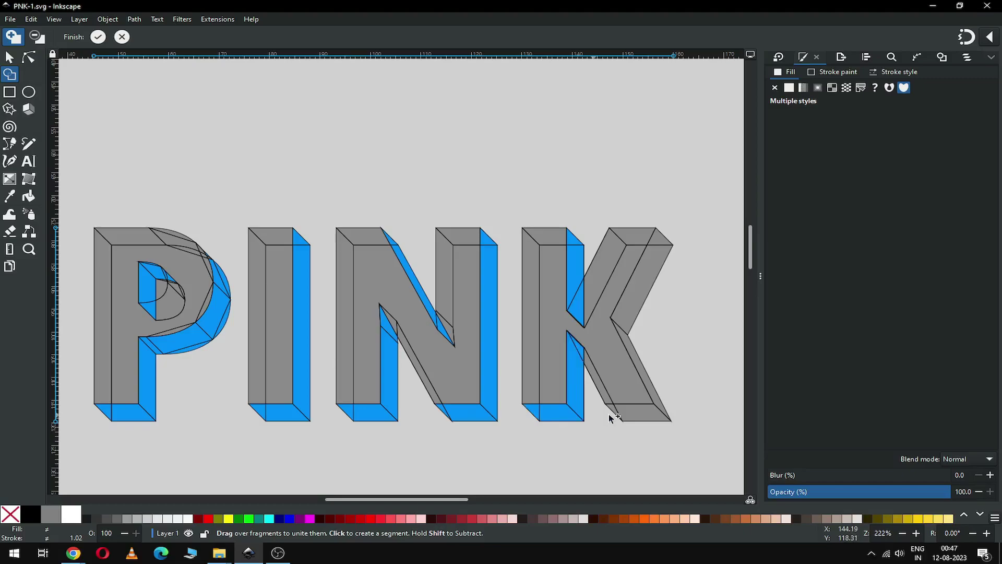
{"action": "mouse_move", "coordinate": [633, 409]}
{"action": "left_mouse_down"}
{"action": "mouse_move", "coordinate": [633, 313]}
{"action": "mouse_move", "coordinate": [650, 263]}
{"action": "left_mouse_up"}
{"action": "left_click", "coordinate": [664, 235]}
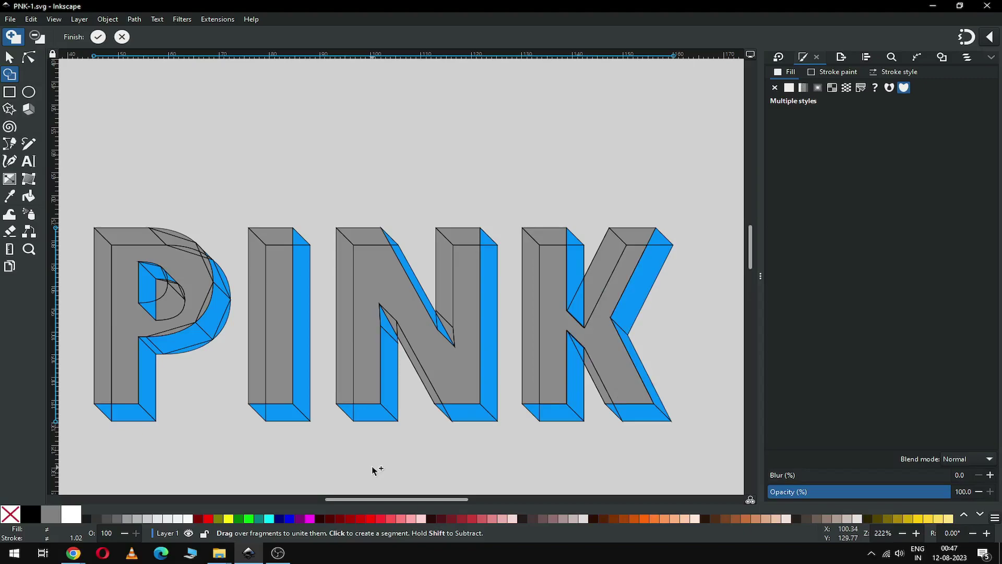
{"action": "left_click", "coordinate": [99, 38]}
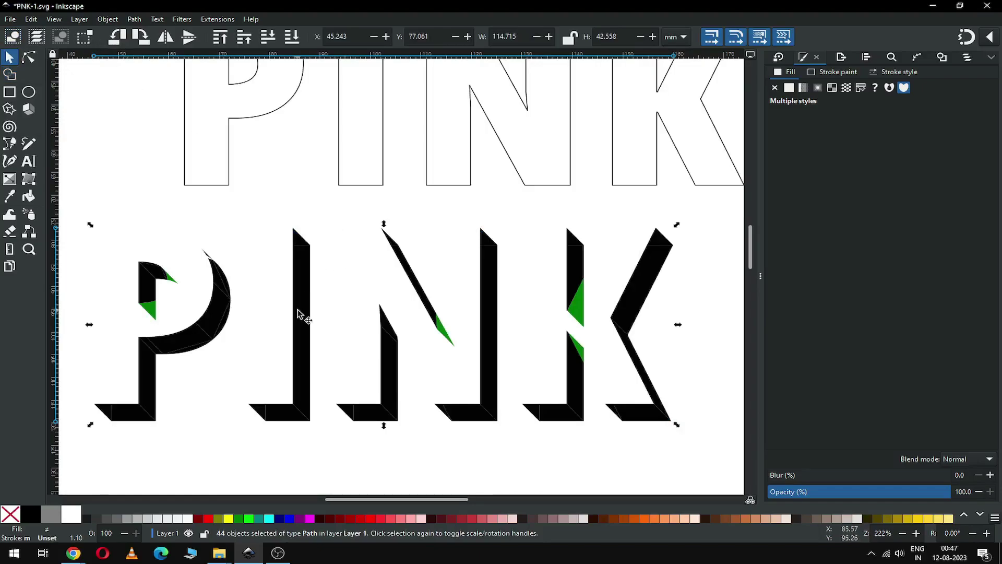
Fill the bottom extrusion faces of all the PINK letters with olive (#808000)
{"action": "left_click", "coordinate": [174, 442]}
{"action": "left_click_drag", "start_coordinate": [171, 453], "coordinate": [89, 390]}
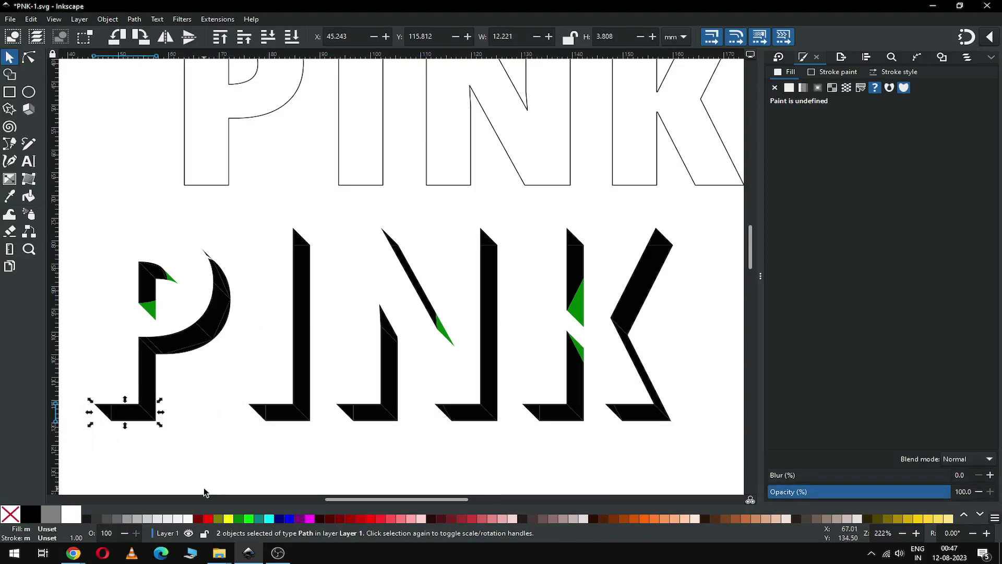
{"action": "left_click", "coordinate": [220, 519]}
{"action": "left_click_drag", "start_coordinate": [315, 442], "coordinate": [240, 400]}
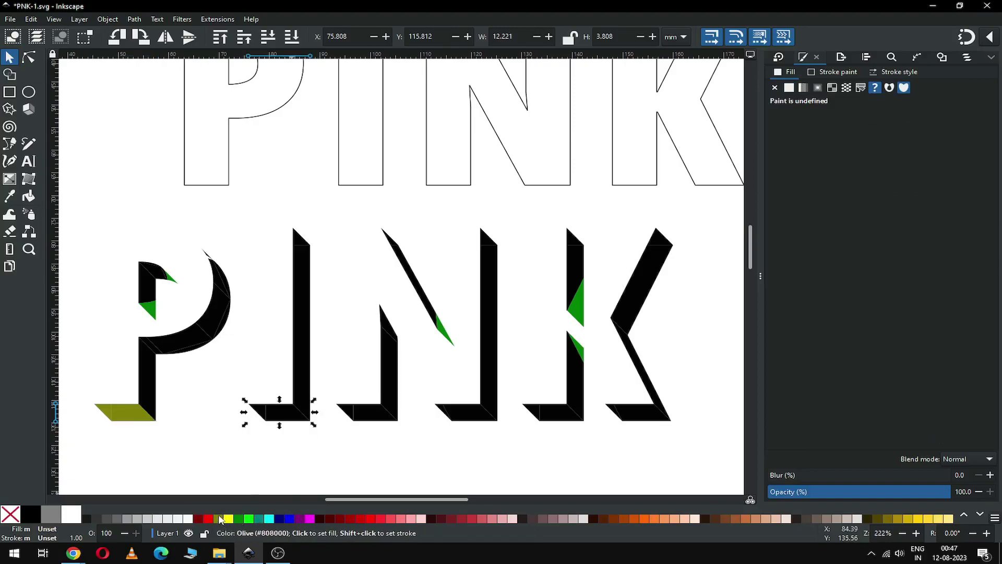
{"action": "key", "text": "ctrl+shift+v"}
{"action": "left_click_drag", "start_coordinate": [698, 444], "coordinate": [328, 401]}
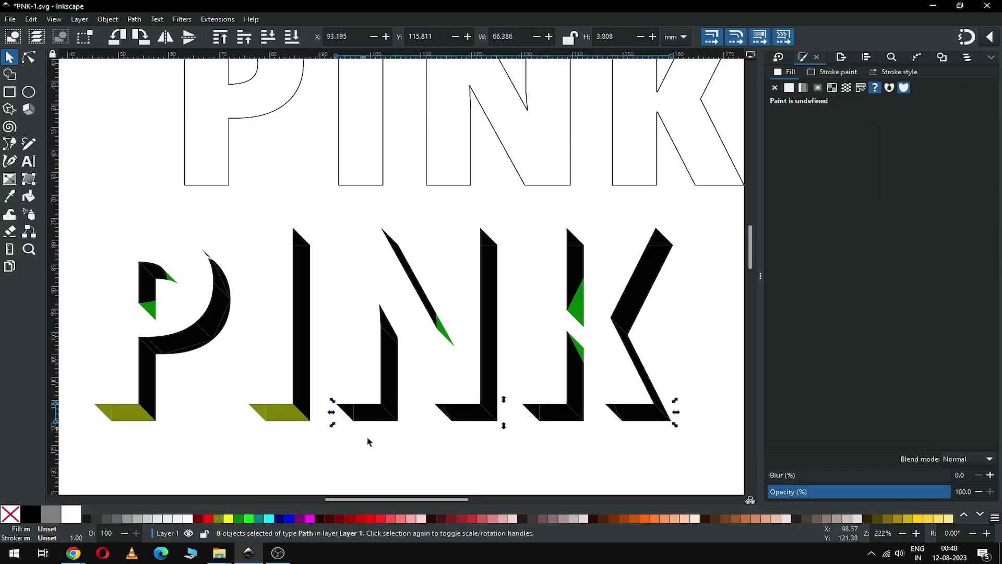
{"action": "left_click", "coordinate": [218, 519]}
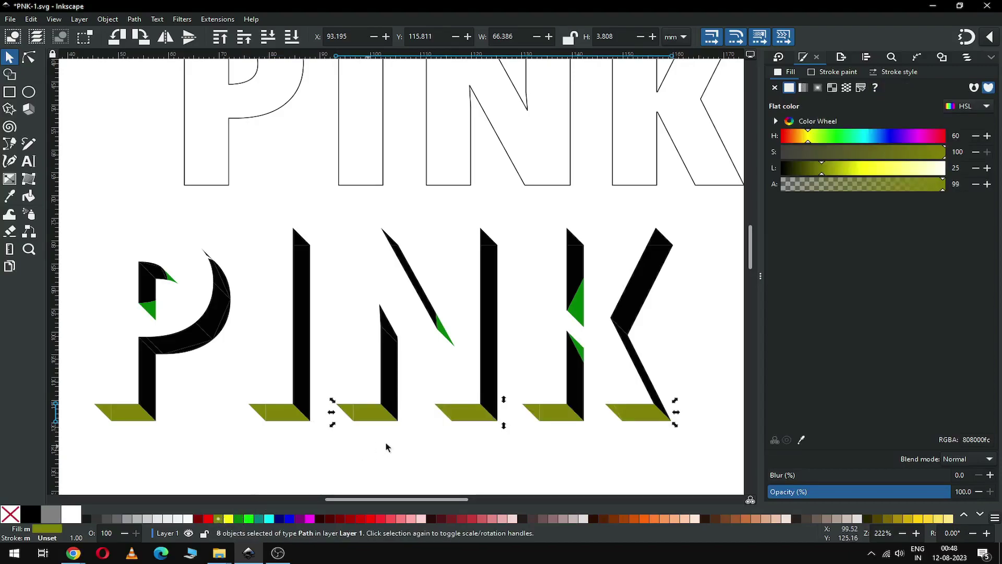
Fill the main upper face and the green pointed piece inside the P's opening with olive (#808000)
{"action": "left_click", "coordinate": [672, 334]}
{"action": "key", "text": "z"}
{"action": "left_click_drag", "start_coordinate": [105, 229], "coordinate": [385, 398]}
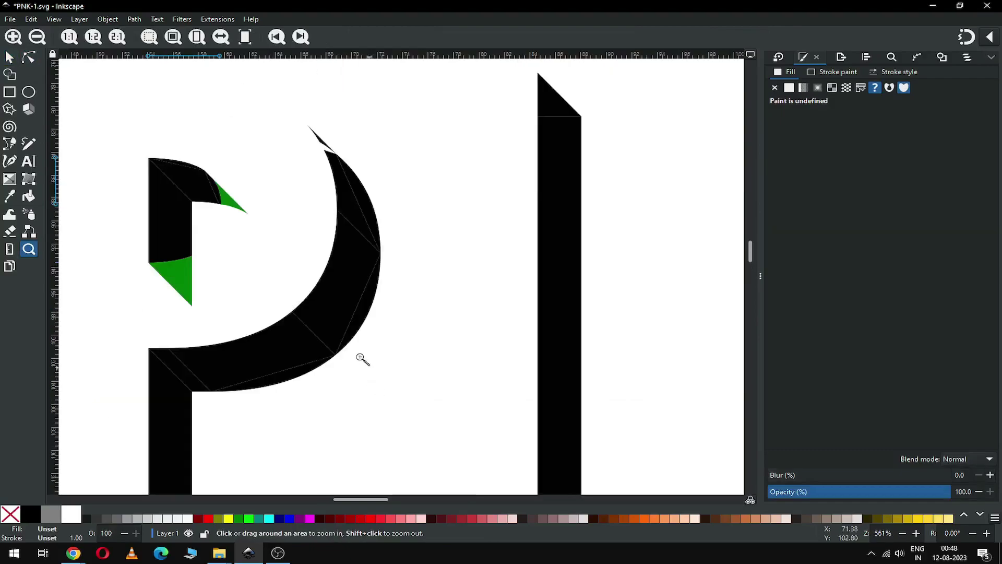
{"action": "left_click", "coordinate": [10, 61]}
{"action": "left_click", "coordinate": [212, 190]}
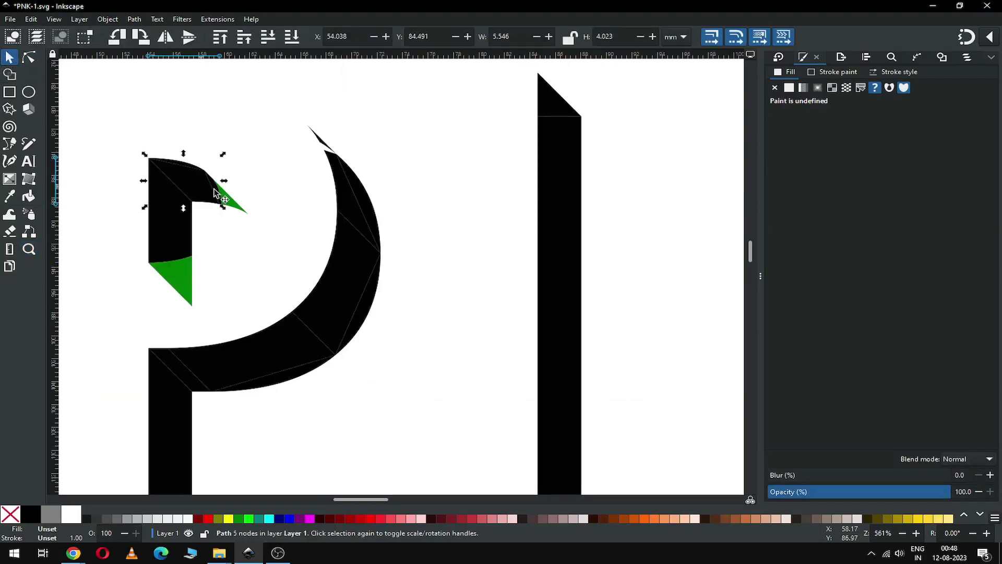
{"action": "left_click", "coordinate": [229, 202], "text": "shift"}
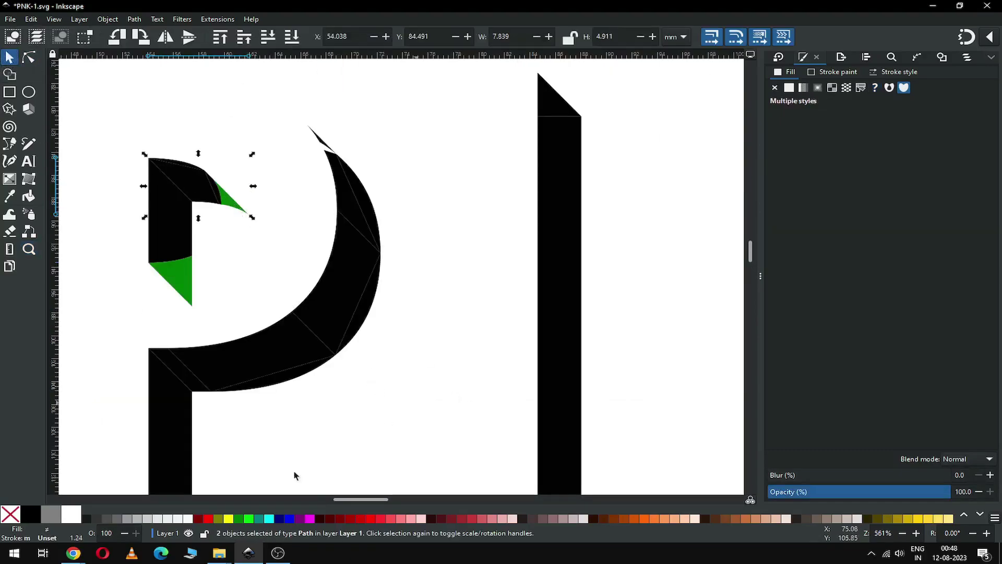
{"action": "left_click", "coordinate": [219, 519]}
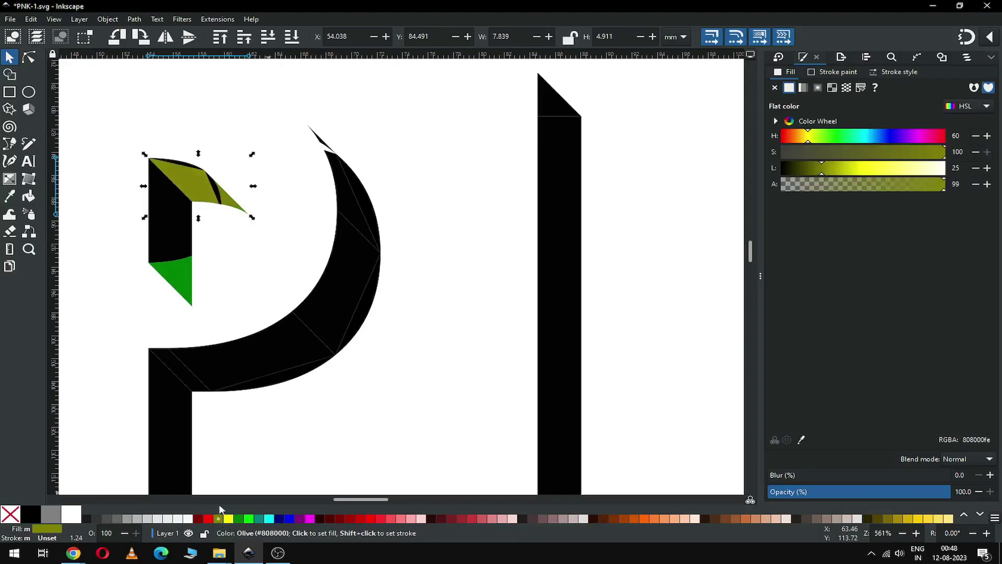
Union the larger olive face inside the P's opening with the two black slivers bordering it
{"action": "left_click", "coordinate": [219, 196]}
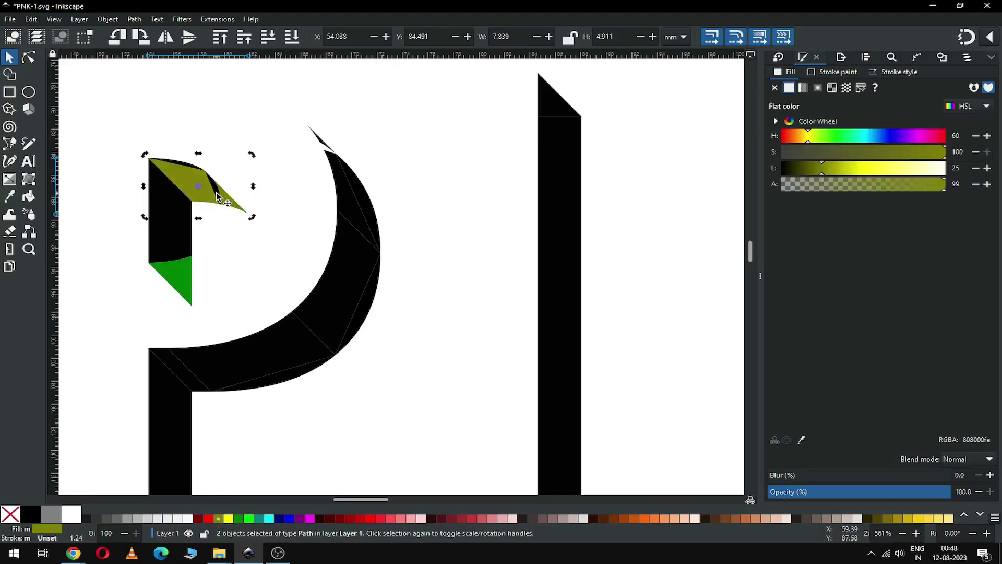
{"action": "left_click", "coordinate": [219, 197], "text": "shift"}
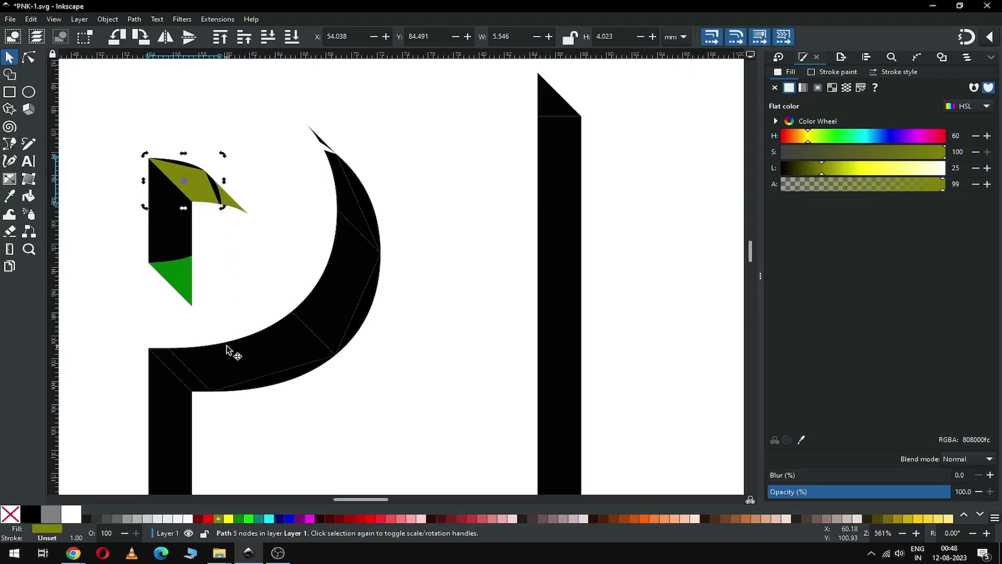
{"action": "key", "text": "z"}
{"action": "left_click_drag", "start_coordinate": [139, 152], "coordinate": [294, 272]}
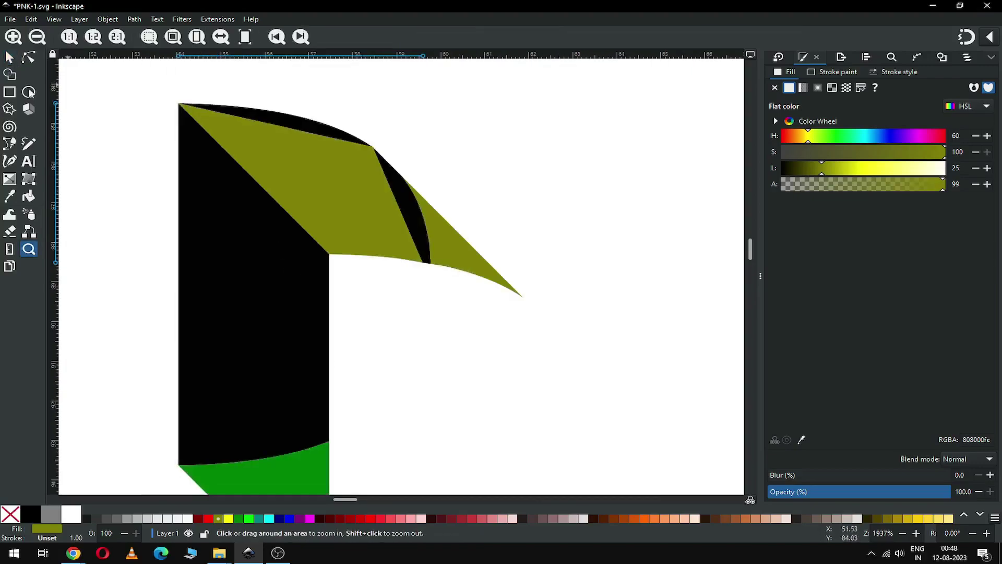
{"action": "key", "text": "s"}
{"action": "key", "text": "Escape"}
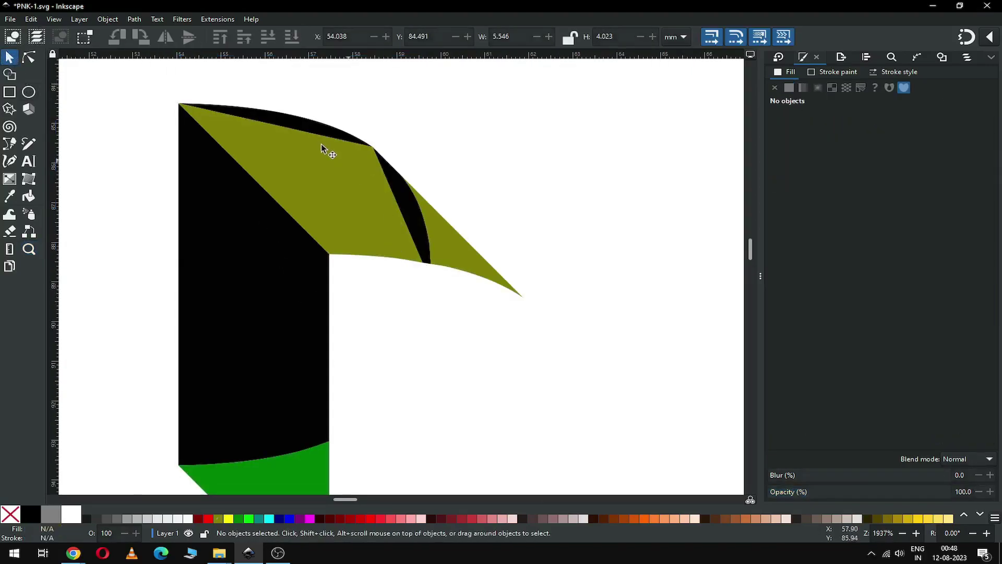
{"action": "left_click", "coordinate": [314, 130]}
{"action": "left_click", "coordinate": [412, 201], "text": "shift"}
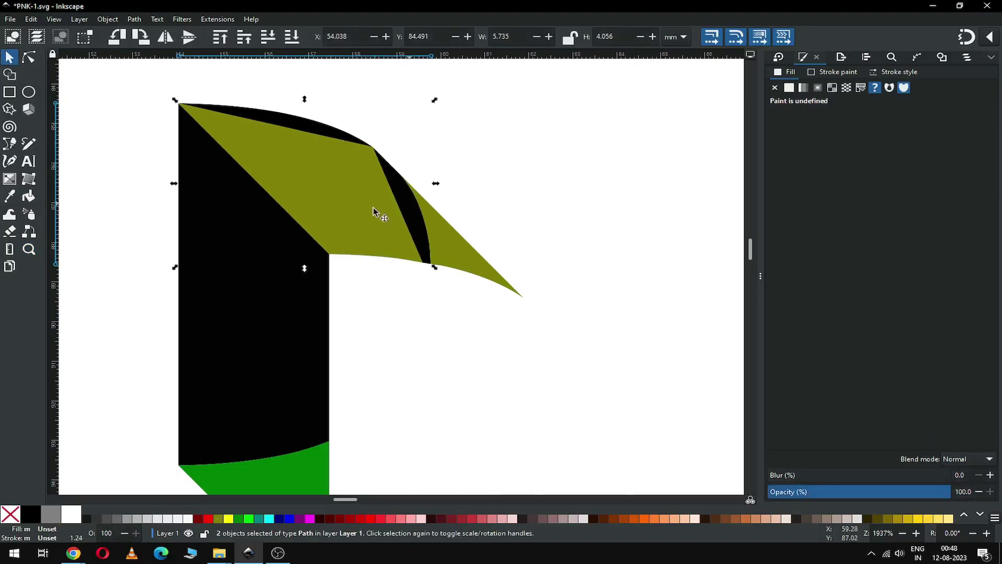
{"action": "left_click", "coordinate": [357, 214], "text": "shift"}
{"action": "left_click", "coordinate": [134, 19]}
{"action": "left_click", "coordinate": [157, 78]}
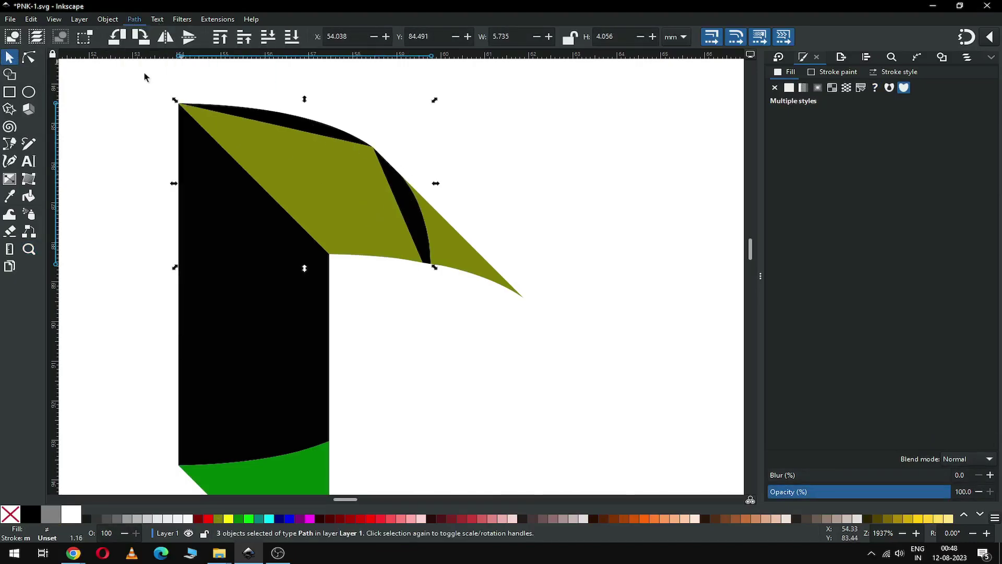
Union the pointed olive piece with the merged upper face in the P's opening and fill the result with magenta
{"action": "left_click", "coordinate": [455, 255], "text": "shift"}
{"action": "left_click", "coordinate": [137, 21]}
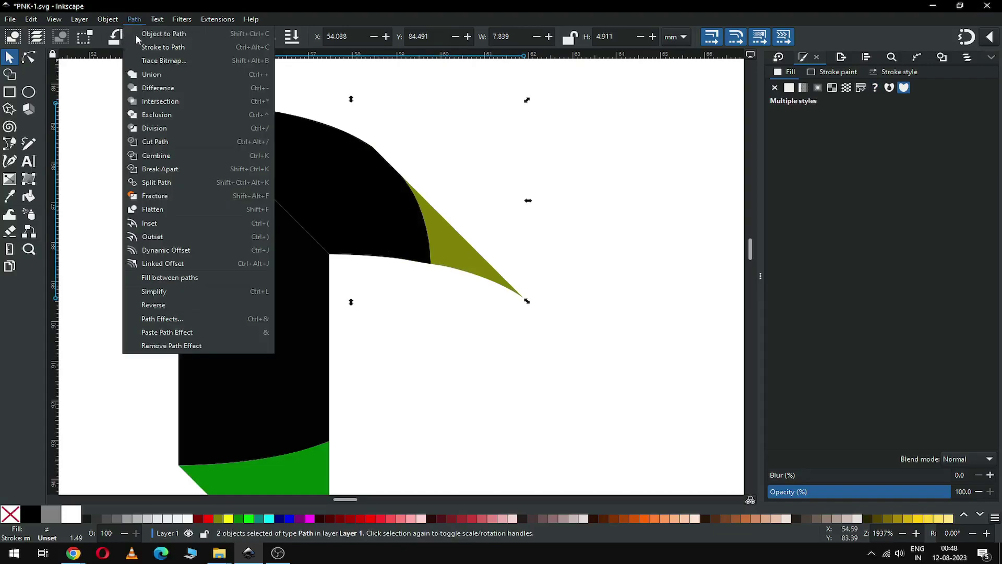
{"action": "left_click", "coordinate": [145, 74]}
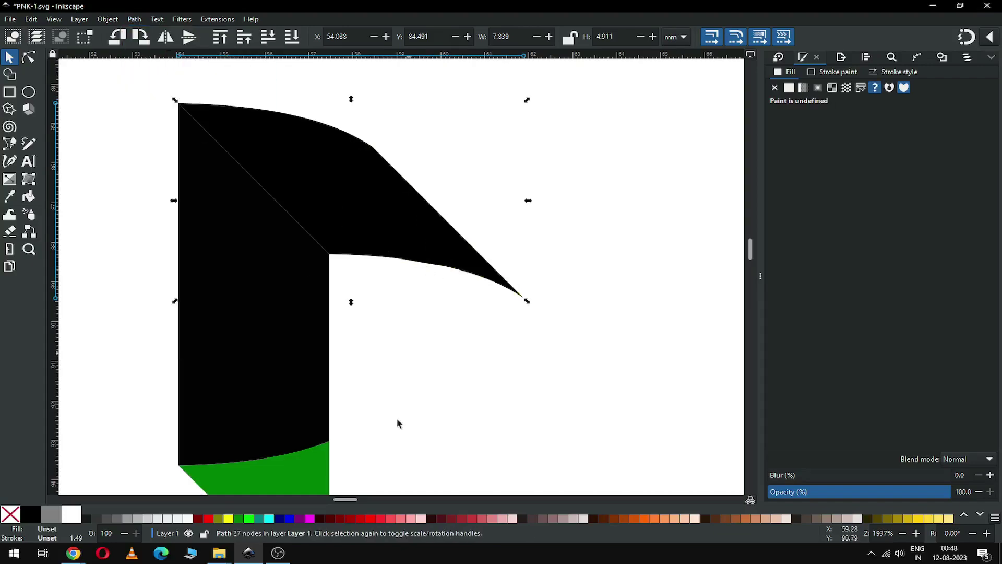
{"action": "left_click", "coordinate": [309, 519]}
{"action": "key", "text": "Escape"}
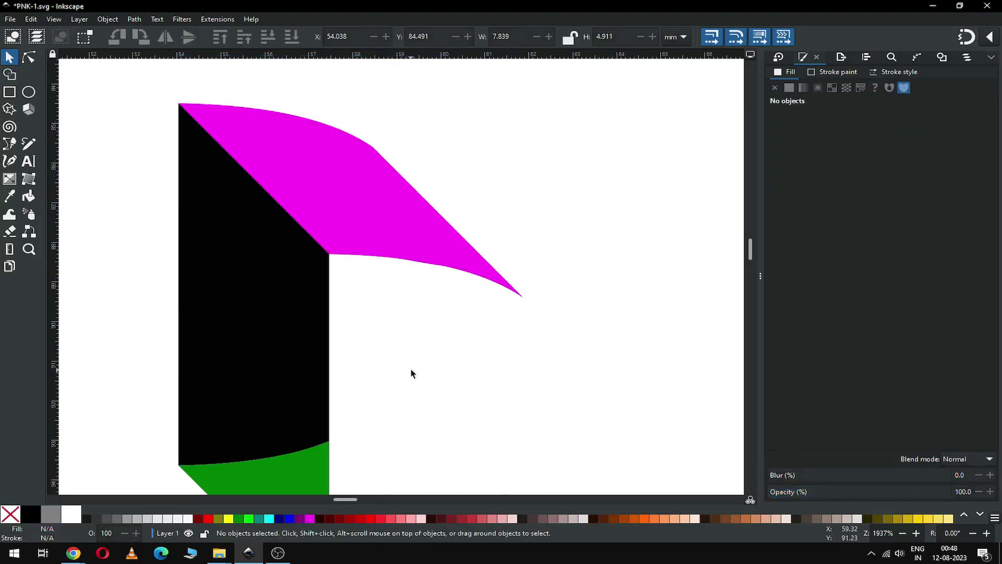
Union the two olive bottom face pieces of the P, and likewise the two of the I
{"action": "scroll", "coordinate": [411, 373], "scroll_direction": "down", "scroll_amount": 8}
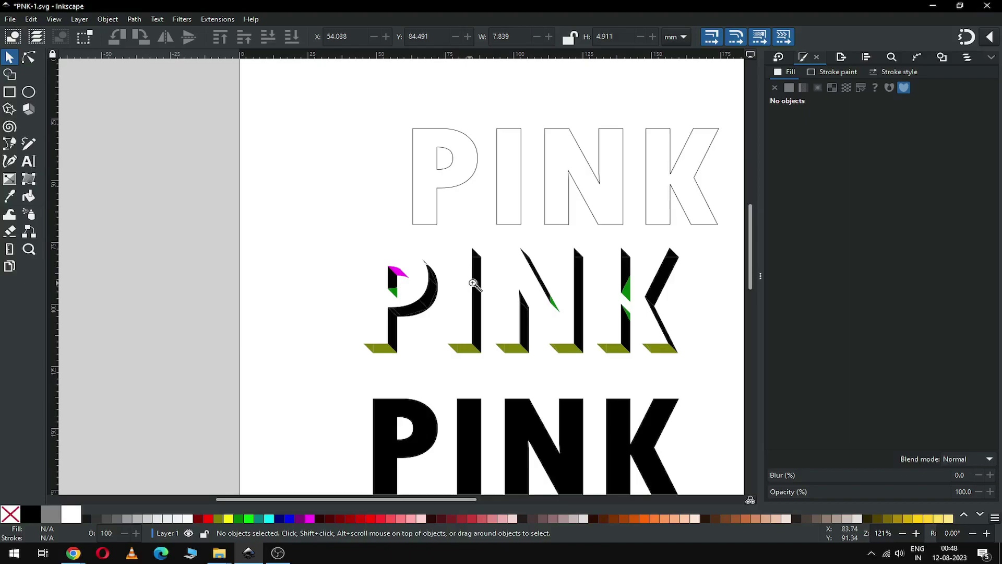
{"action": "key", "text": "z"}
{"action": "left_click_drag", "start_coordinate": [385, 238], "coordinate": [502, 301]}
{"action": "left_click_drag", "start_coordinate": [251, 187], "coordinate": [368, 284]}
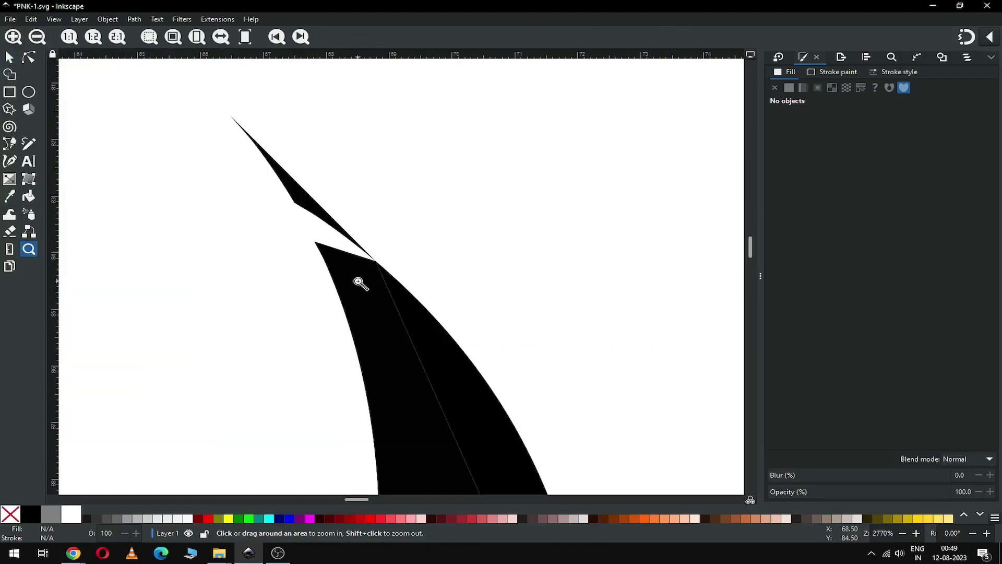
{"action": "scroll", "coordinate": [352, 276], "scroll_direction": "down", "scroll_amount": 7}
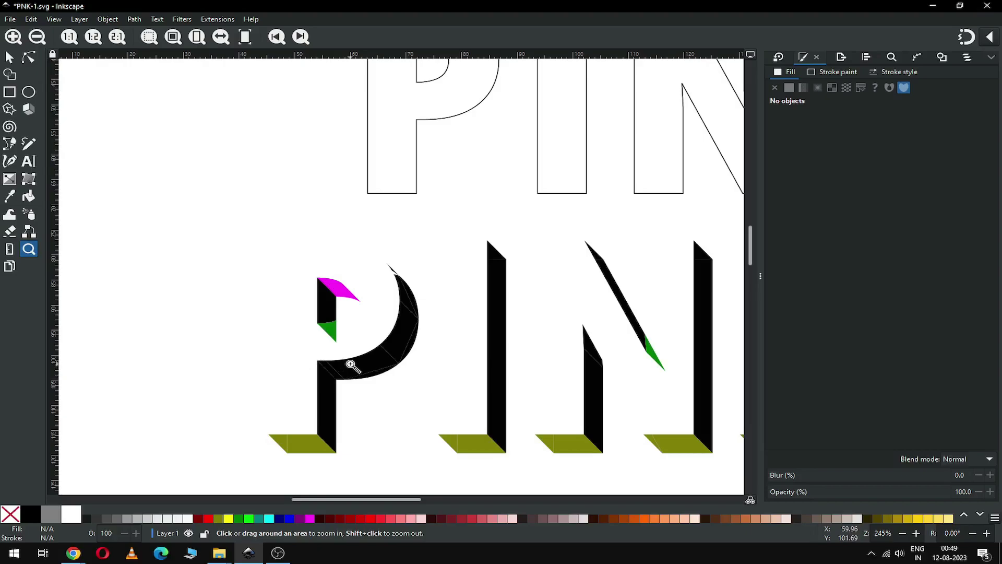
{"action": "key", "text": "minus"}
{"action": "left_click_drag", "start_coordinate": [312, 240], "coordinate": [698, 407]}
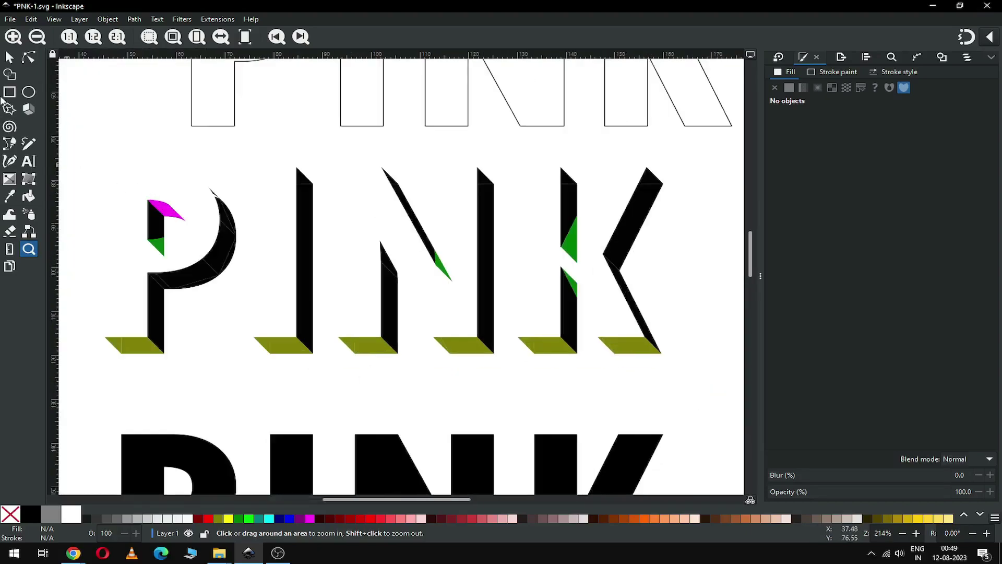
{"action": "left_click", "coordinate": [9, 58]}
{"action": "left_click_drag", "start_coordinate": [194, 380], "coordinate": [99, 328]}
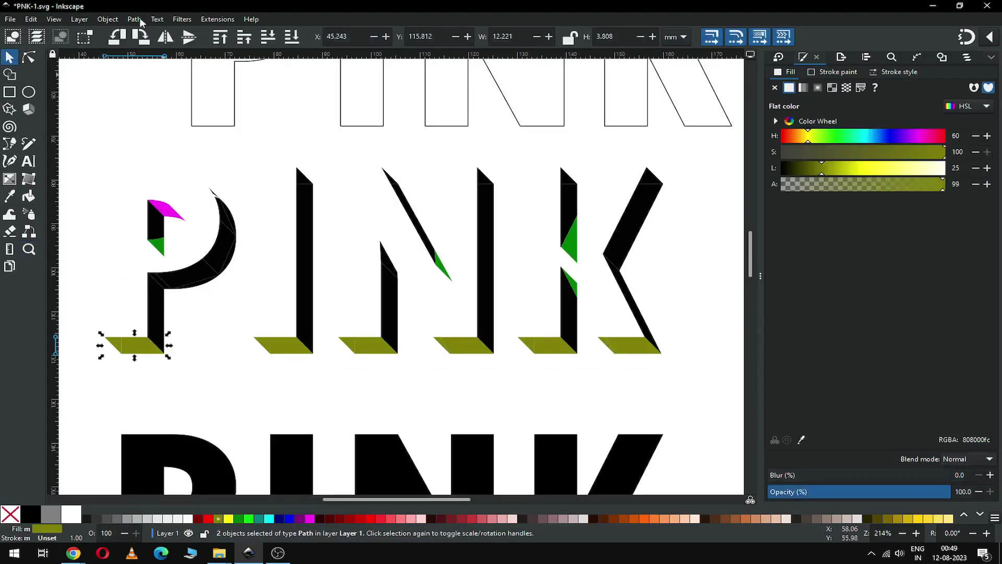
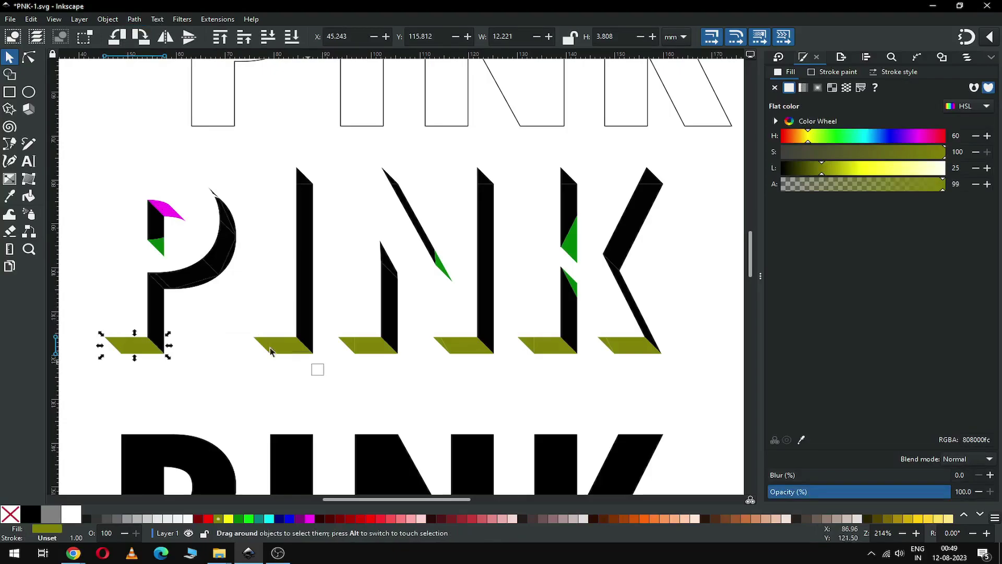
{"action": "left_click", "coordinate": [134, 19]}
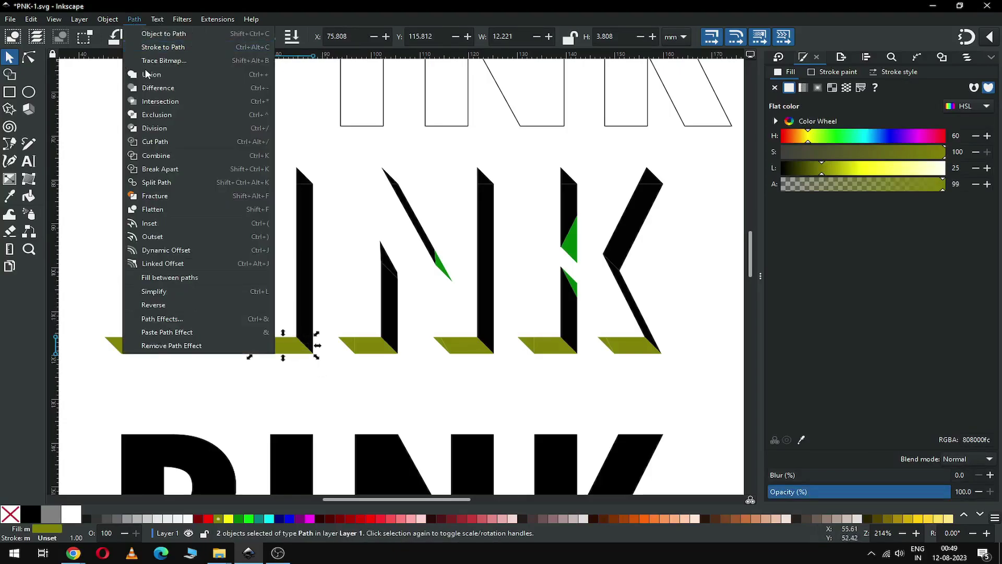
{"action": "left_click", "coordinate": [152, 94]}
Union the olive bottom face pieces under the N's left leg, and likewise those under its right leg
{"action": "left_click_drag", "start_coordinate": [417, 380], "coordinate": [337, 329]}
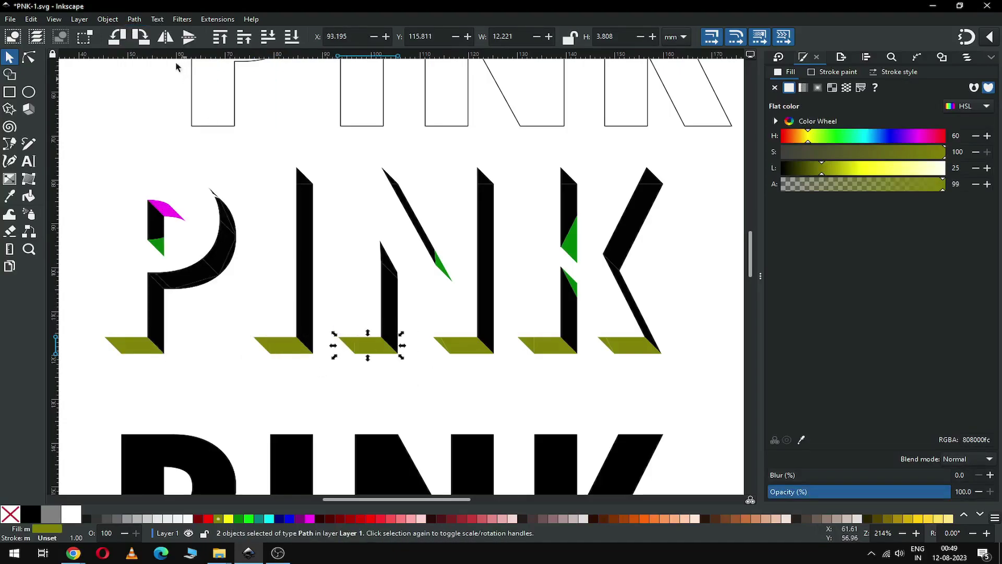
{"action": "left_click", "coordinate": [135, 20]}
{"action": "left_click", "coordinate": [152, 94]}
{"action": "left_click_drag", "start_coordinate": [492, 377], "coordinate": [439, 336]}
{"action": "left_click_drag", "start_coordinate": [506, 380], "coordinate": [423, 332]}
{"action": "left_click", "coordinate": [134, 19]}
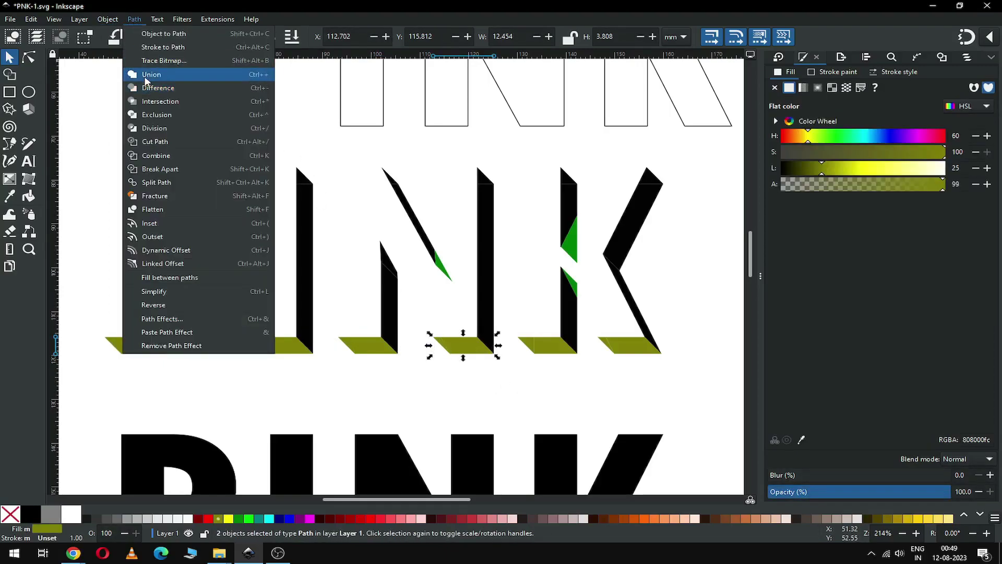
{"action": "left_click", "coordinate": [152, 94]}
Union the olive bottom face pieces under the K's diagonal leg, and likewise those under its vertical stem
{"action": "left_click_drag", "start_coordinate": [673, 380], "coordinate": [596, 332]}
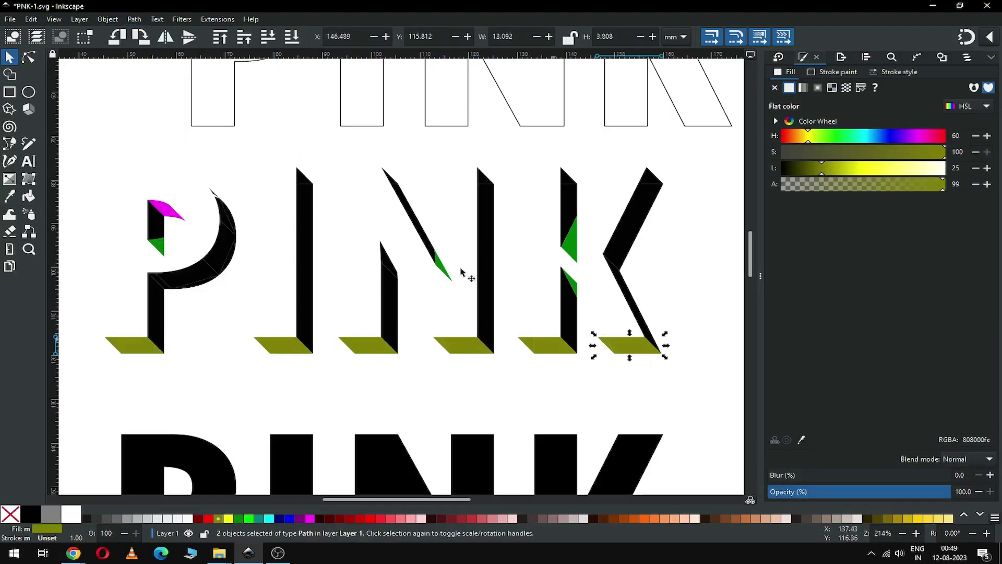
{"action": "left_click", "coordinate": [134, 19]}
{"action": "left_click", "coordinate": [152, 94]}
{"action": "left_click_drag", "start_coordinate": [589, 368], "coordinate": [512, 330]}
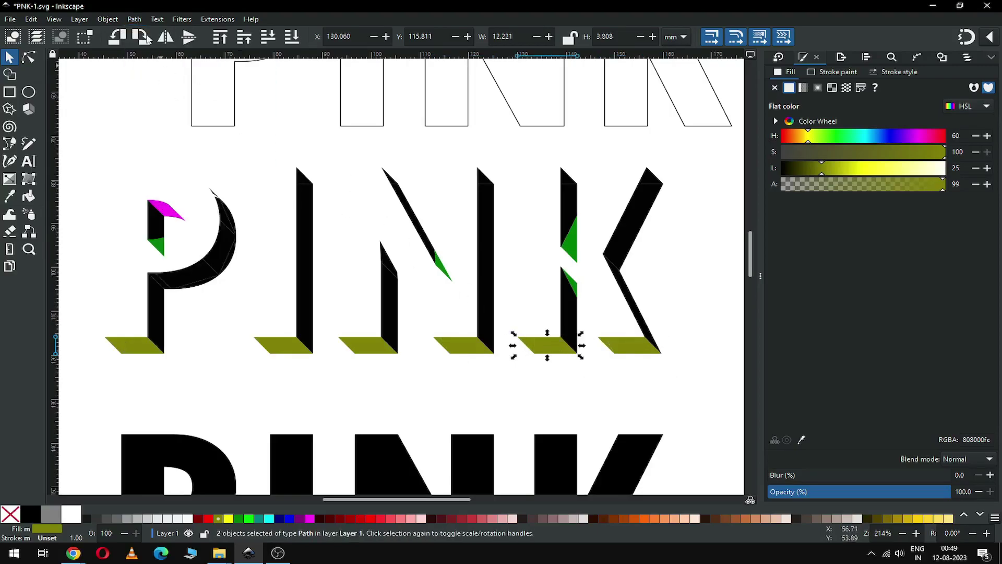
{"action": "left_click", "coordinate": [108, 20]}
{"action": "left_click", "coordinate": [152, 94]}
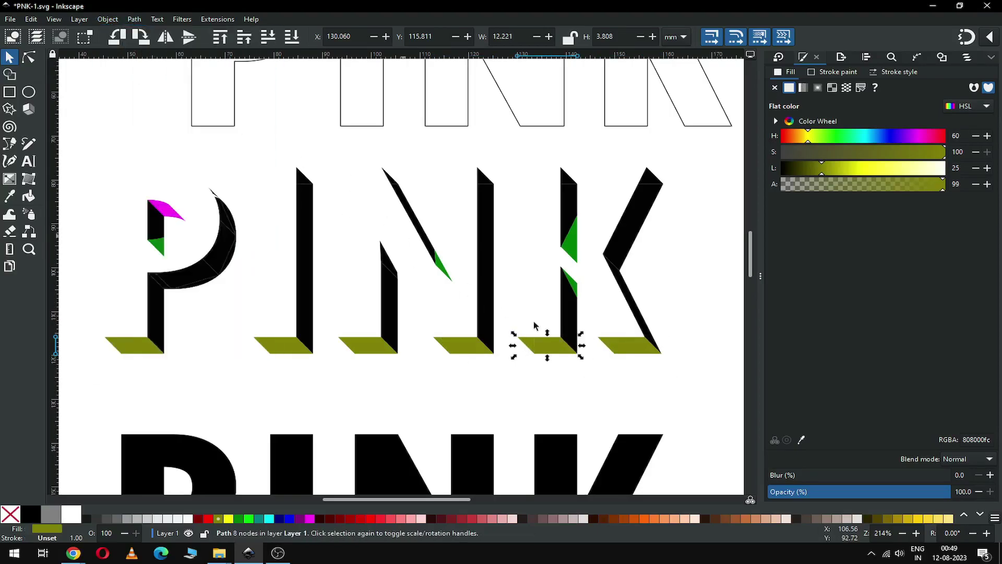
{"action": "left_click", "coordinate": [592, 375]}
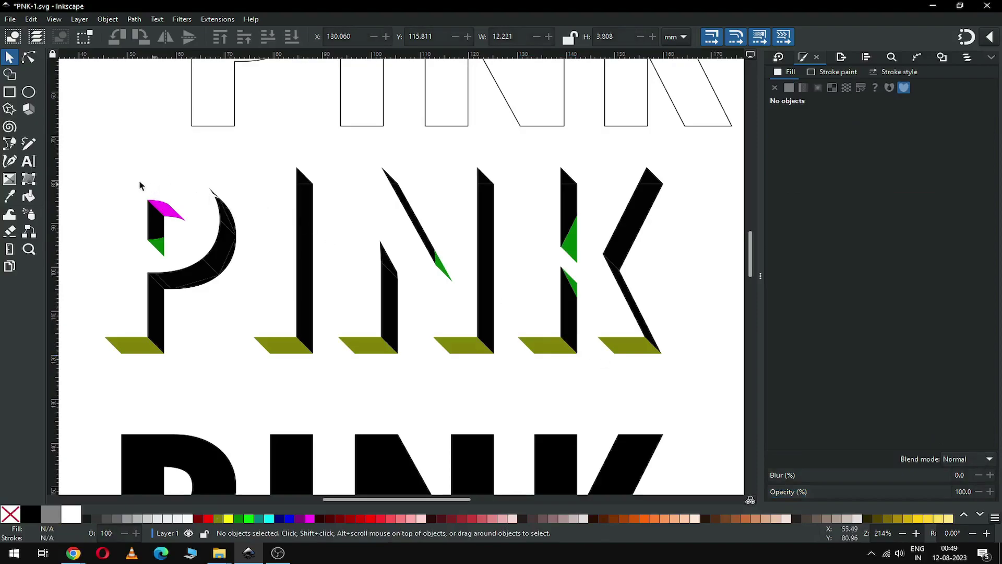
Apply Union to the magenta face in the P's opening and fill it with olive (#808000)
{"action": "left_click_drag", "start_coordinate": [139, 182], "coordinate": [192, 232]}
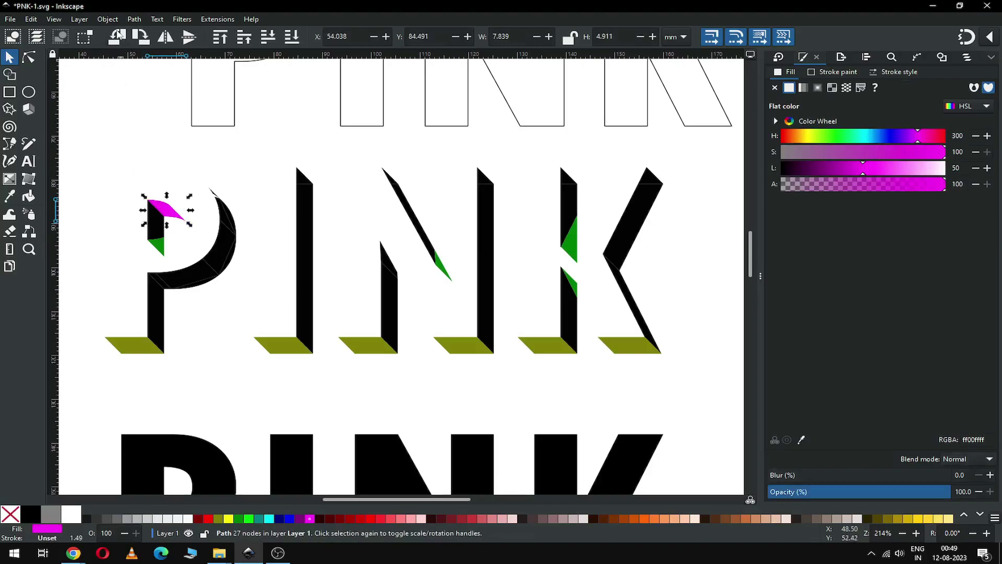
{"action": "left_click", "coordinate": [108, 19]}
{"action": "mouse_move", "coordinate": [134, 20]}
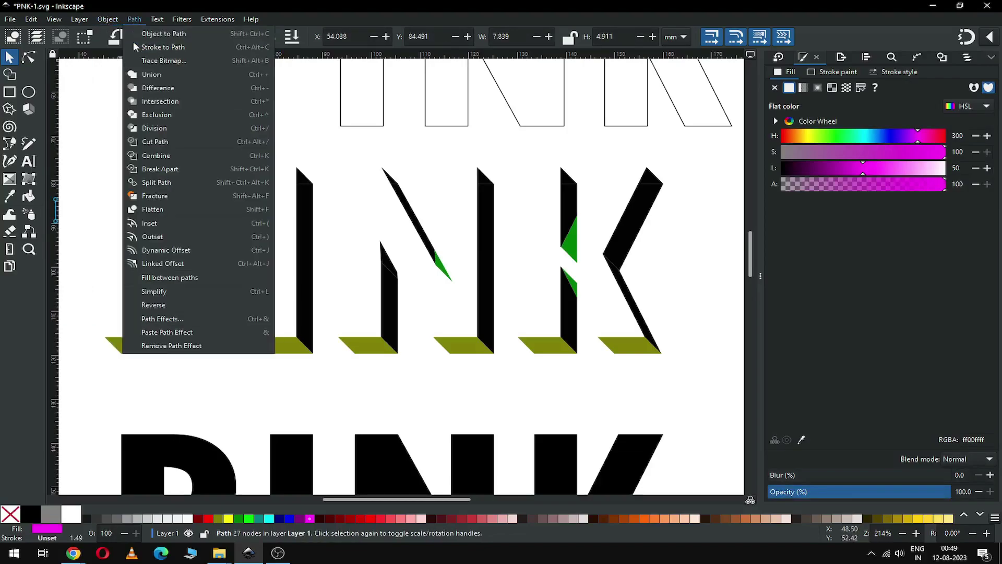
{"action": "left_click", "coordinate": [139, 76]}
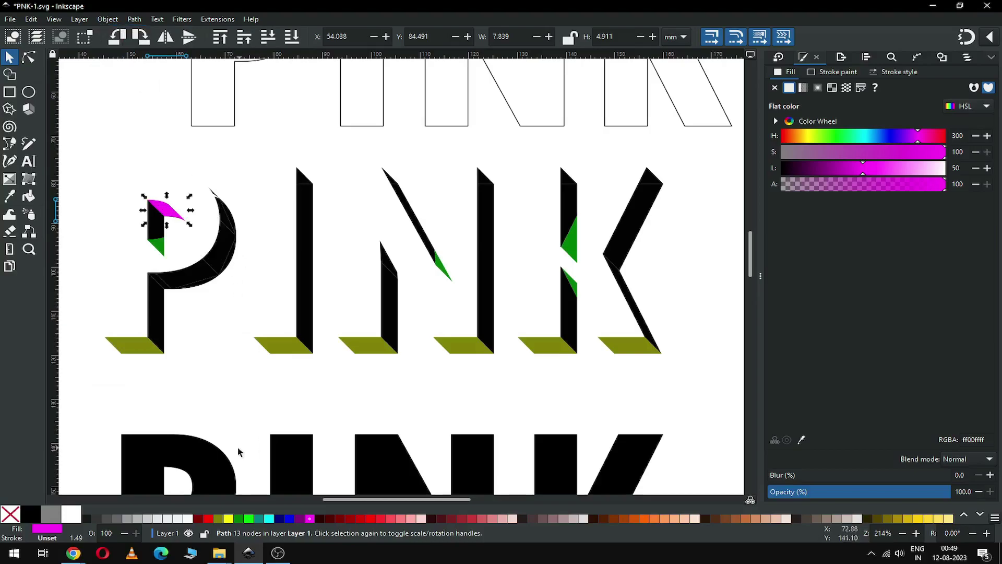
{"action": "left_click", "coordinate": [218, 519]}
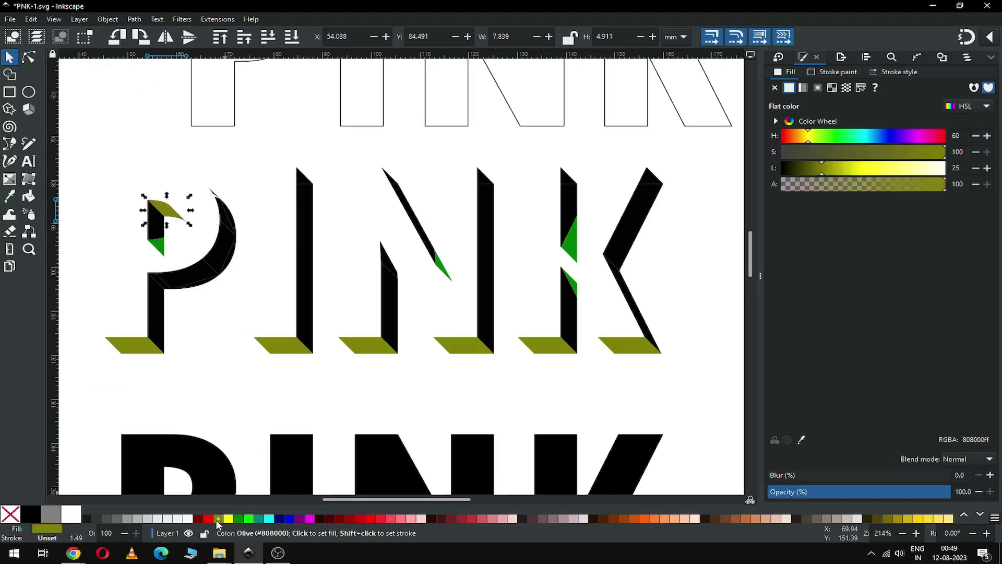
{"action": "left_click", "coordinate": [205, 313]}
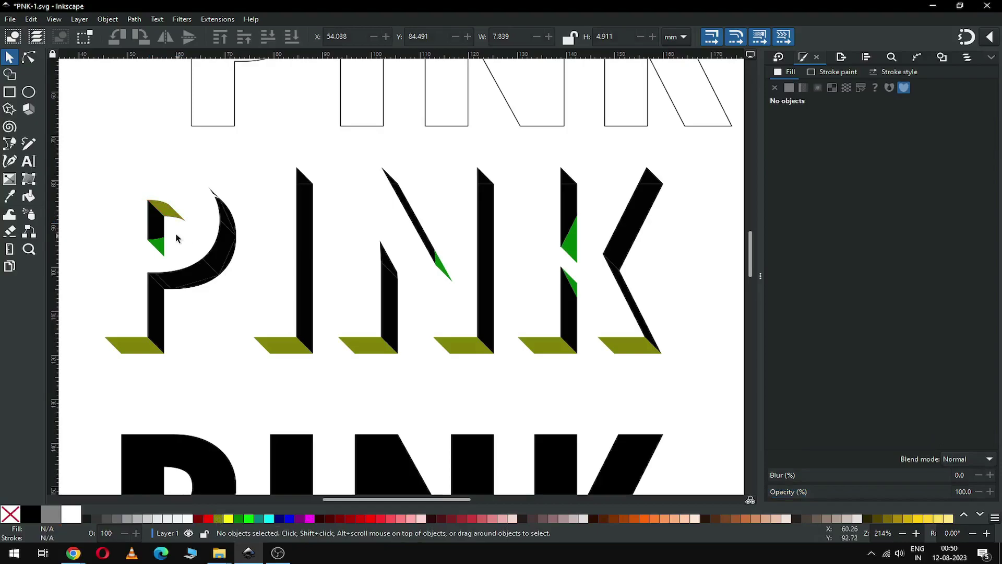
Union the black and green side face pieces in the P's opening and fill the result with green (#008000)
{"action": "left_click_drag", "start_coordinate": [140, 233], "coordinate": [180, 268]}
{"action": "left_click", "coordinate": [155, 228], "text": "shift"}
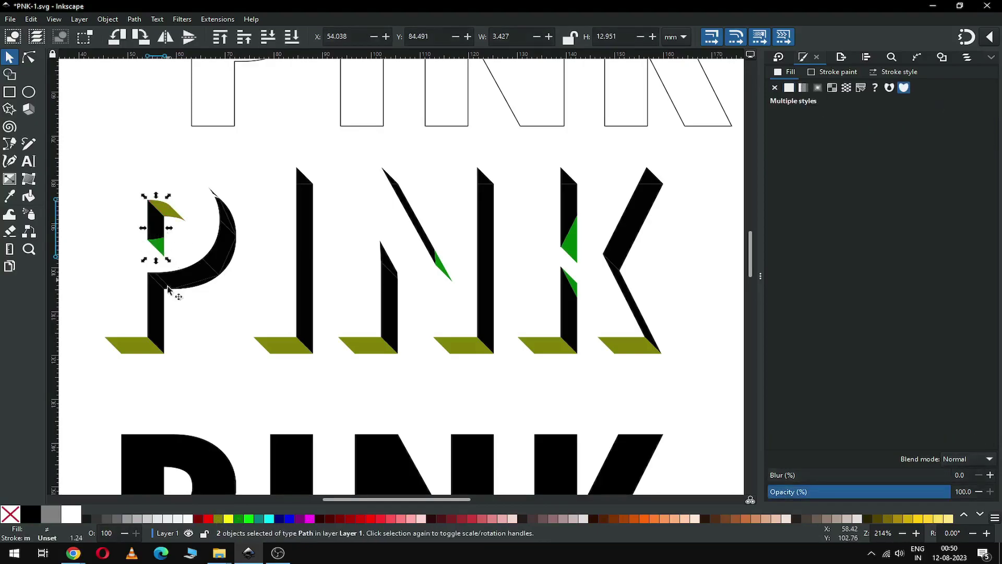
{"action": "left_click", "coordinate": [134, 20]}
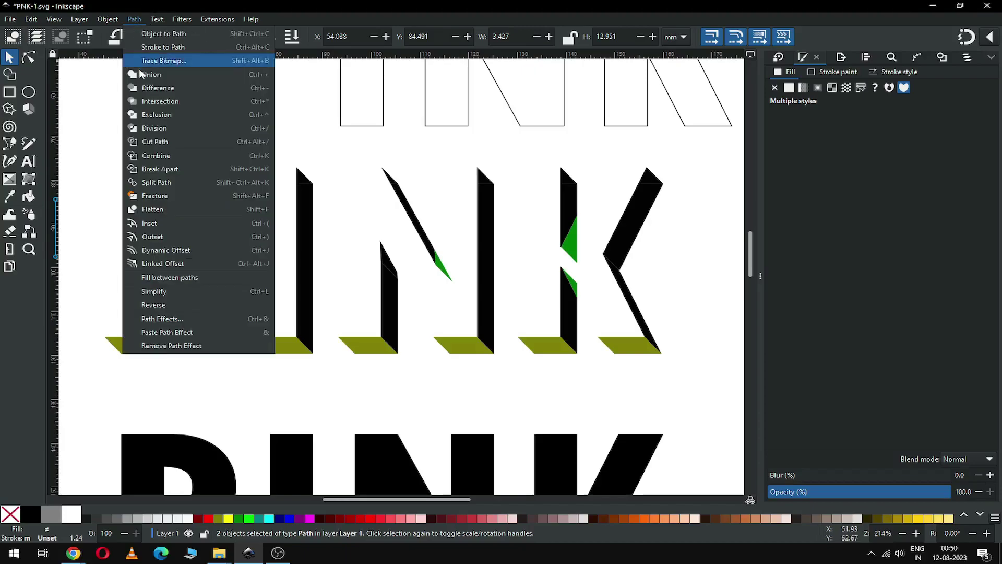
{"action": "left_click", "coordinate": [142, 74]}
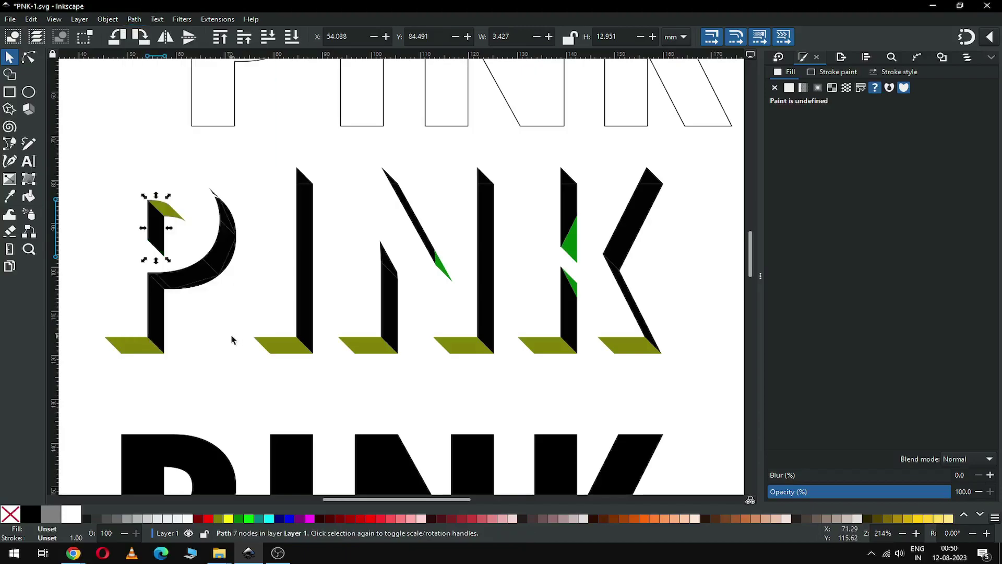
{"action": "left_click", "coordinate": [239, 518]}
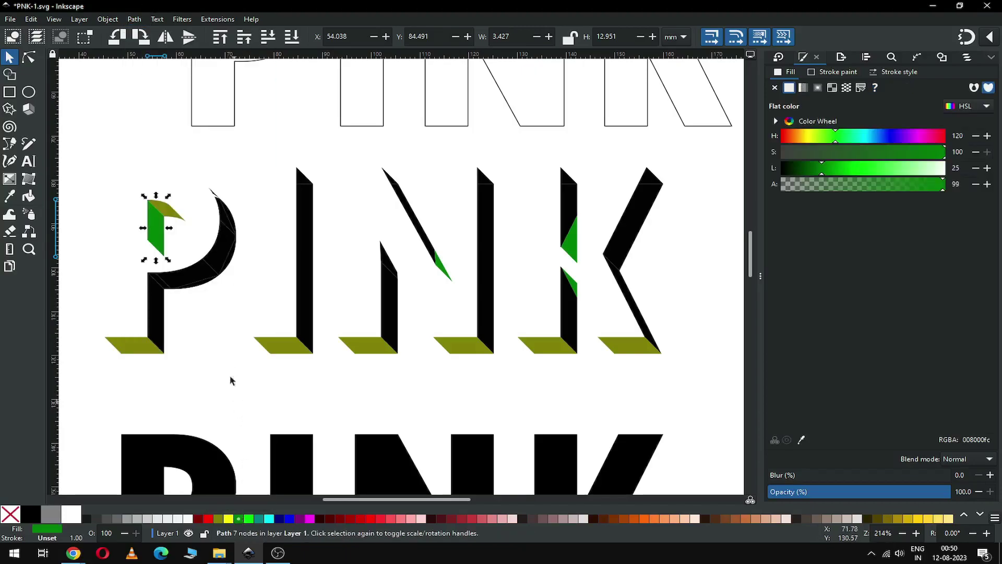
{"action": "left_click", "coordinate": [217, 318]}
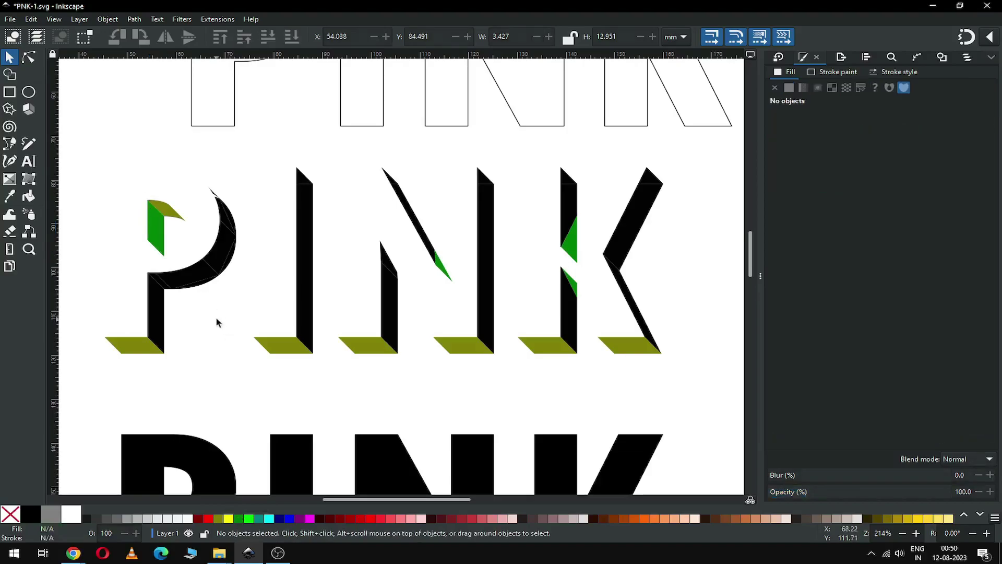
Fill the P's lower stem side face and the main curved pieces of its bowl with green (#008000)
{"action": "left_click", "coordinate": [158, 307]}
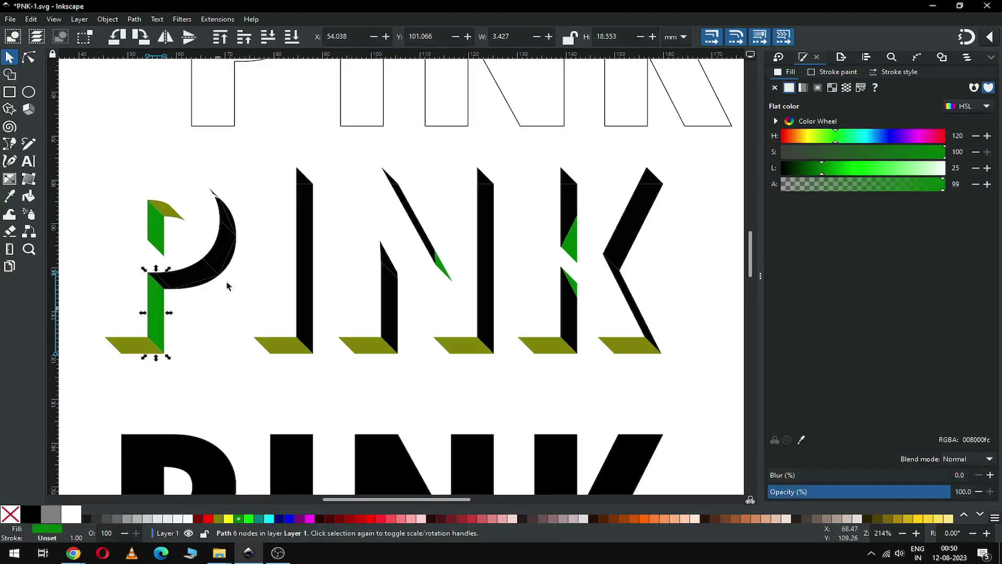
{"action": "left_click", "coordinate": [227, 286]}
{"action": "left_click", "coordinate": [224, 245]}
{"action": "left_click", "coordinate": [239, 519]}
{"action": "key", "text": "Escape"}
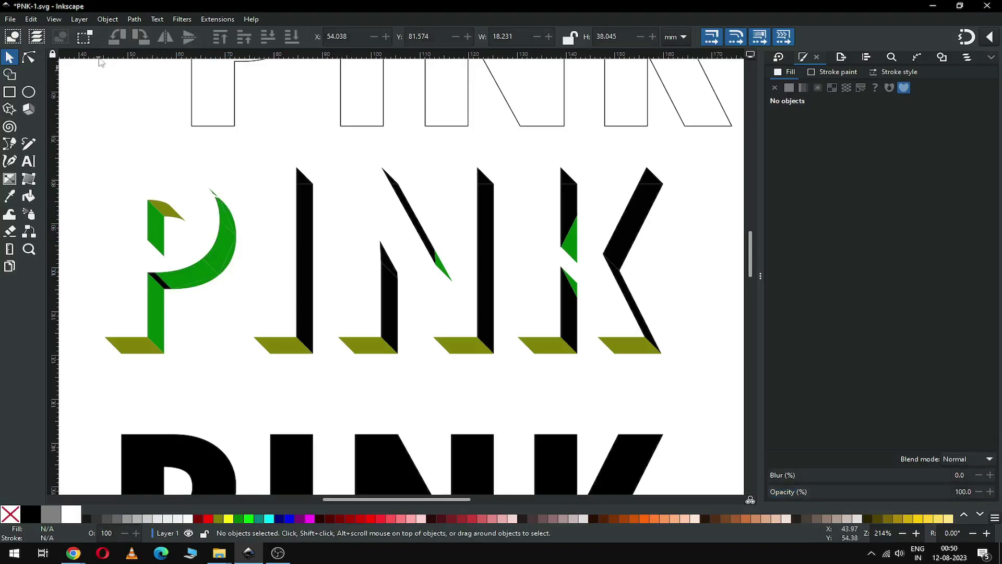
Fill all the P's bowl extrusion pieces, including the black junction piece, with green (#008000) and union them
{"action": "left_click", "coordinate": [85, 37]}
{"action": "left_click_drag", "start_coordinate": [249, 179], "coordinate": [152, 299]}
{"action": "left_click", "coordinate": [130, 190]}
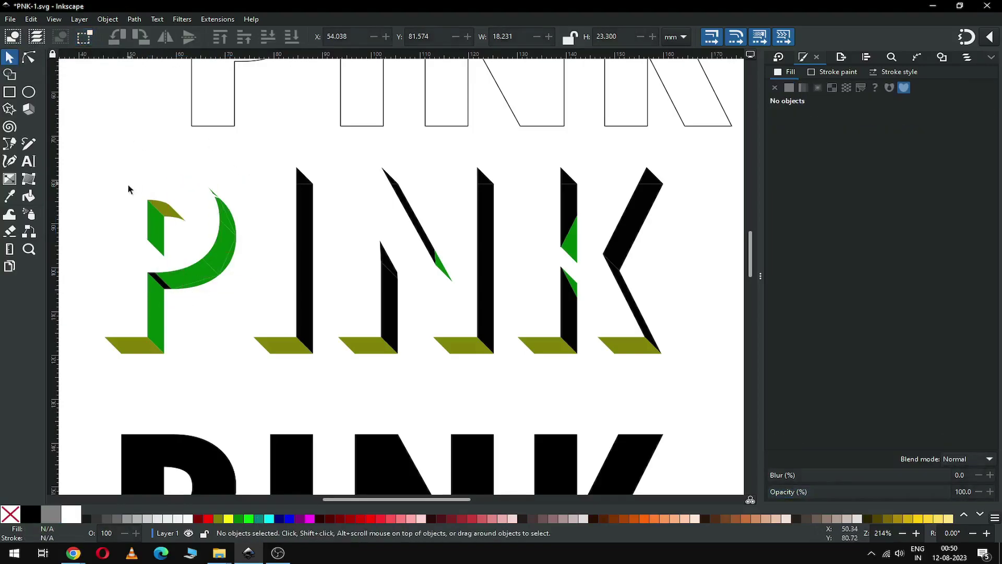
{"action": "left_click_drag", "start_coordinate": [251, 174], "coordinate": [202, 297]}
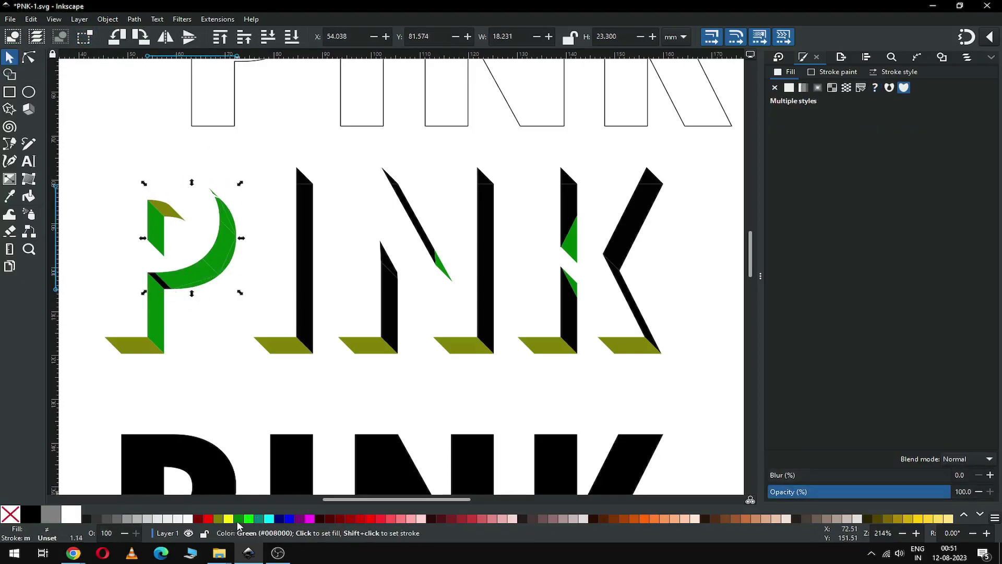
{"action": "left_click", "coordinate": [240, 519]}
{"action": "left_click", "coordinate": [135, 18]}
{"action": "left_click", "coordinate": [152, 74]}
{"action": "left_click", "coordinate": [214, 286]}
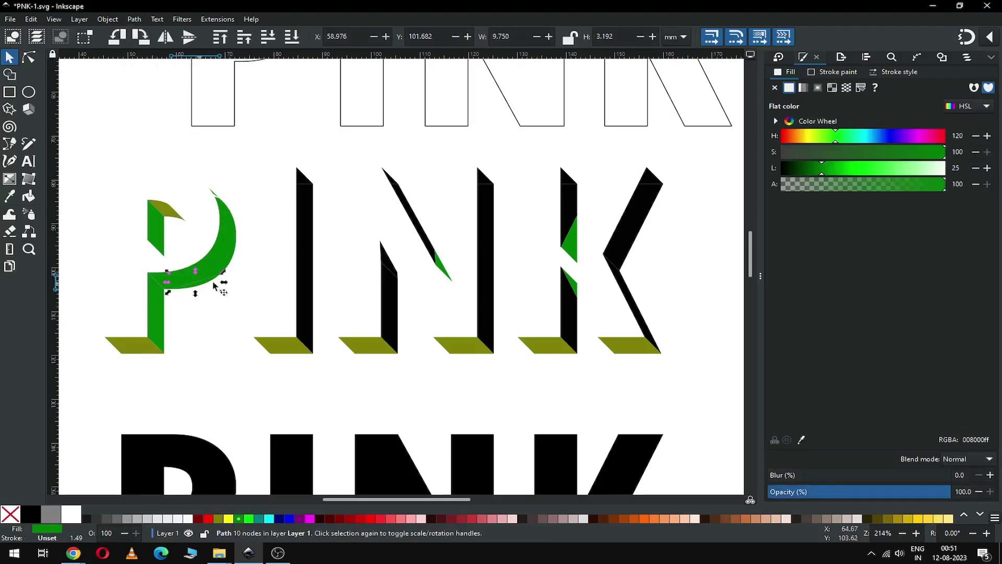
Close the notch near the upper tip of the P's green bowl face by editing its nodes
{"action": "key", "text": "z"}
{"action": "left_click_drag", "start_coordinate": [190, 179], "coordinate": [246, 231]}
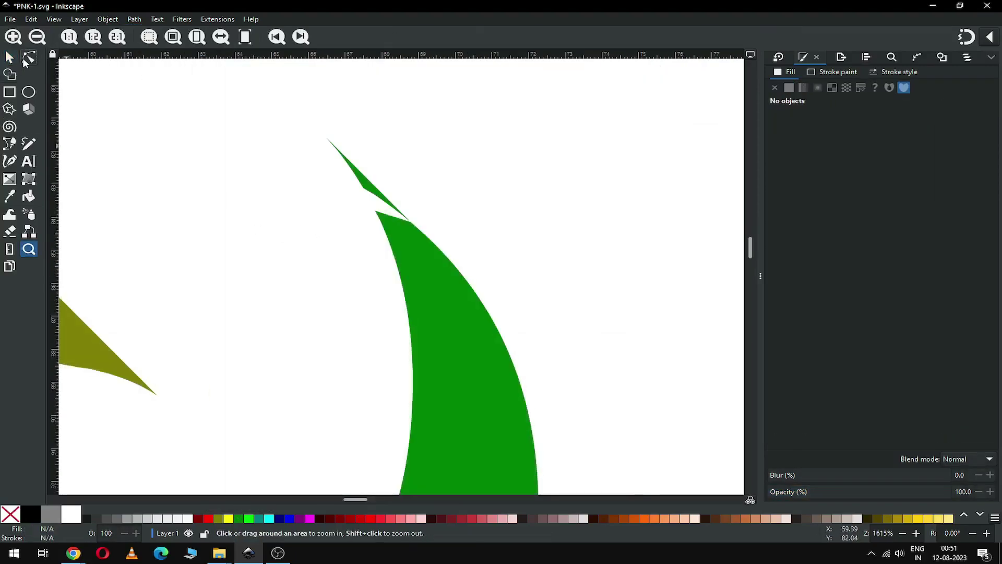
{"action": "left_click", "coordinate": [29, 58]}
{"action": "left_click", "coordinate": [407, 246]}
{"action": "left_click", "coordinate": [372, 209]}
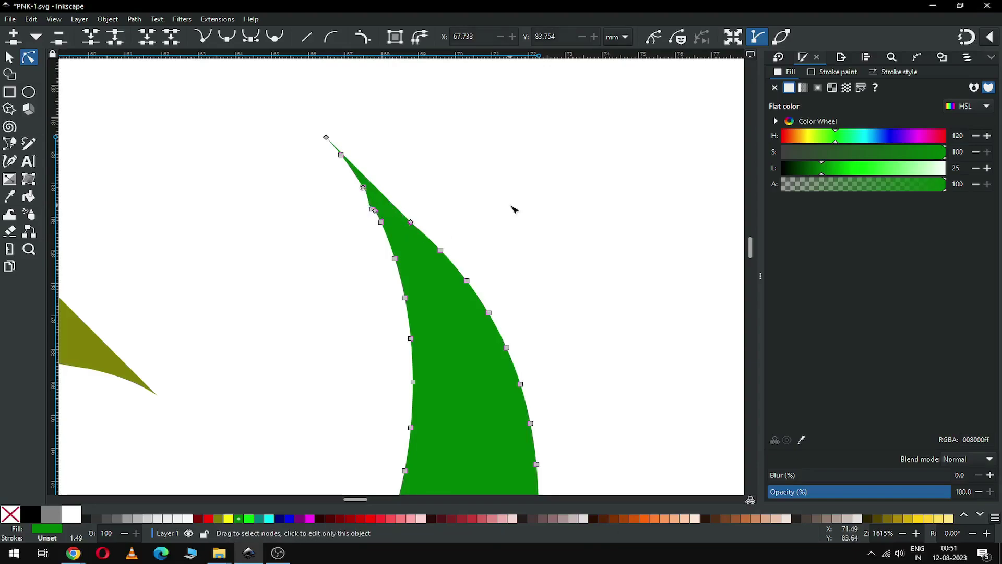
{"action": "key", "text": "Escape"}
Save the document PNK-1.svg
{"action": "key", "text": "minus"}
{"action": "key", "text": "minus"}
{"action": "key", "text": "minus"}
{"action": "key", "text": "minus"}
{"action": "key", "text": "minus"}
{"action": "key", "text": "s"}
{"action": "key", "text": "ctrl+s"}
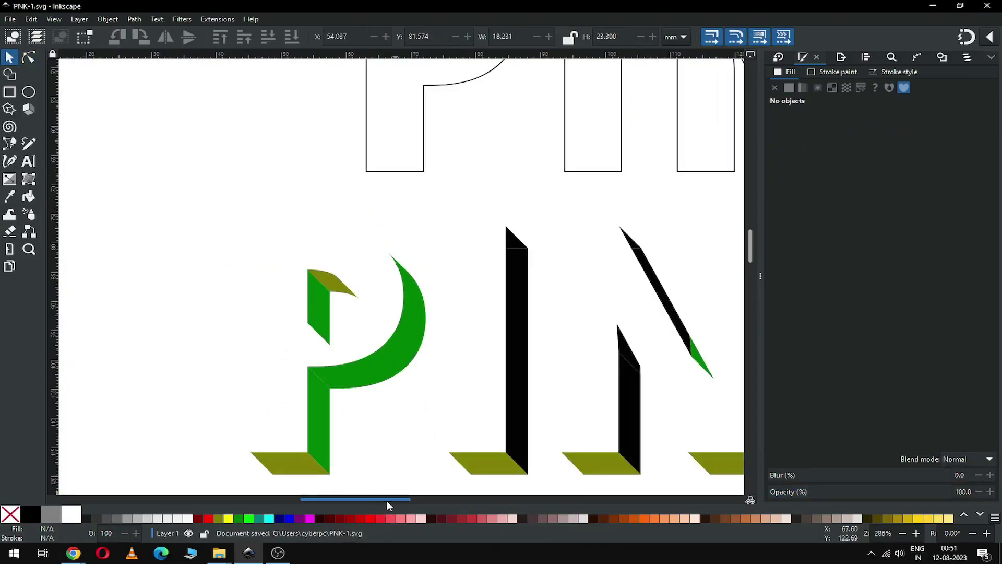
Fill the I's black side face pieces with green (#008000) and union them into one shape
{"action": "left_click_drag", "start_coordinate": [387, 505], "coordinate": [416, 506]}
{"action": "left_click", "coordinate": [340, 251]}
{"action": "left_click_drag", "start_coordinate": [322, 211], "coordinate": [384, 480]}
{"action": "left_click", "coordinate": [246, 509]}
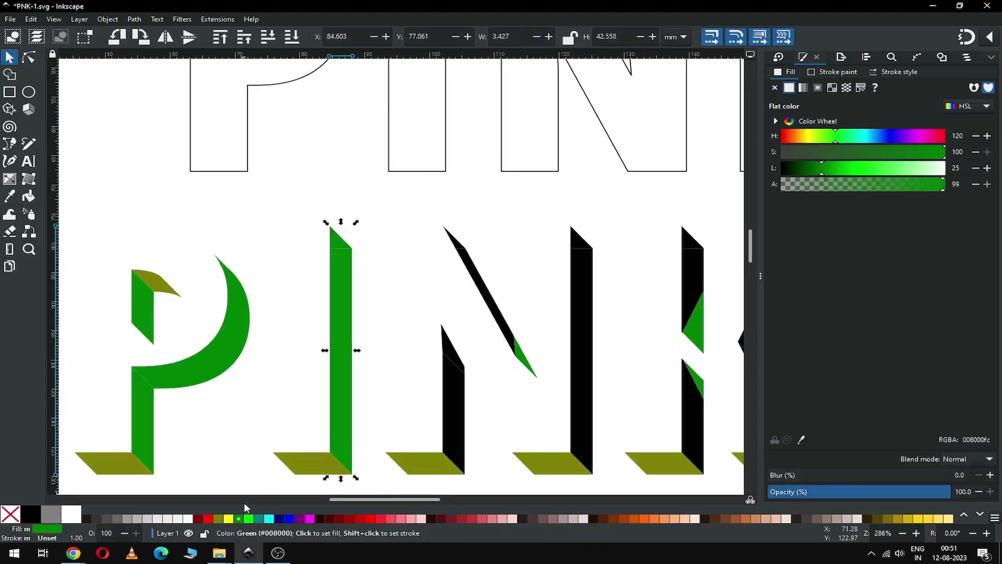
{"action": "left_click", "coordinate": [134, 19]}
{"action": "left_click", "coordinate": [398, 336]}
Union the two black side face pieces of the N's left leg and fill the result with green
{"action": "left_click_drag", "start_coordinate": [430, 314], "coordinate": [479, 479]}
{"action": "left_click", "coordinate": [134, 19]}
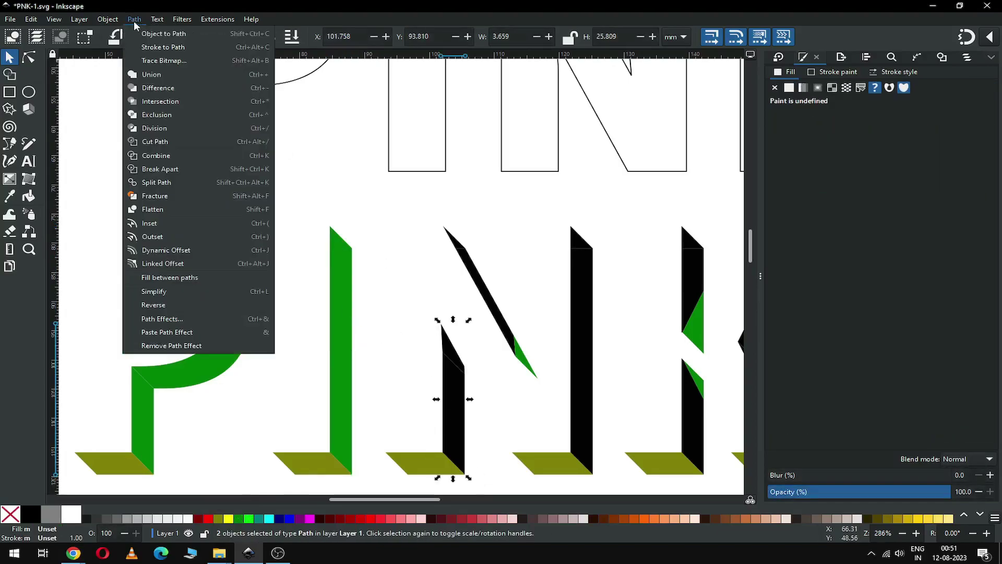
{"action": "left_click", "coordinate": [134, 19]}
{"action": "left_click", "coordinate": [249, 518]}
Union the three side face pieces along the N's diagonal and fill the result with green
{"action": "left_click", "coordinate": [438, 219]}
{"action": "left_click_drag", "start_coordinate": [439, 219], "coordinate": [545, 384]}
{"action": "left_click", "coordinate": [134, 19]}
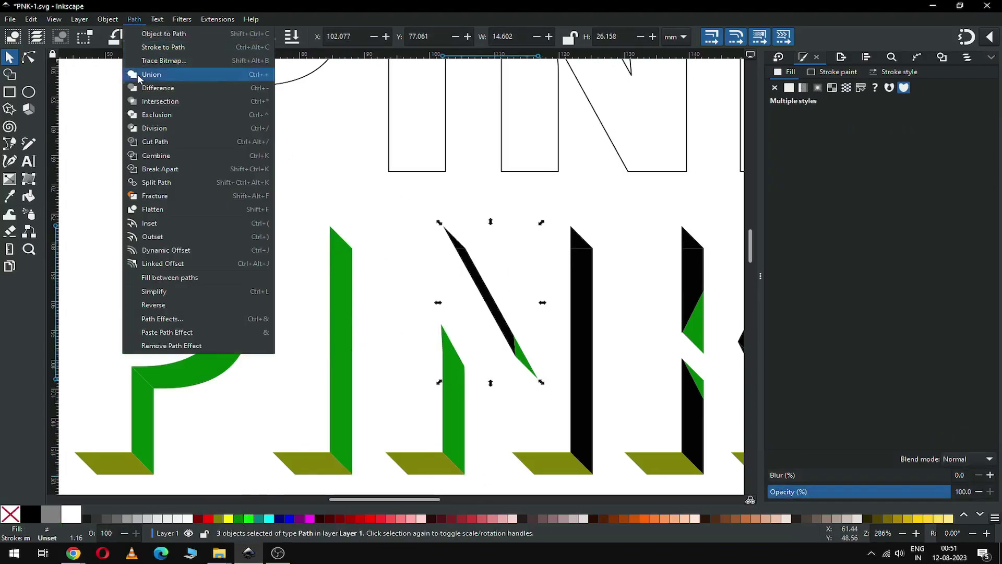
{"action": "left_click", "coordinate": [151, 74]}
{"action": "left_click", "coordinate": [248, 519]}
Union the side face pieces of the N's right leg and fill the result with green
{"action": "mouse_move", "coordinate": [551, 212]}
{"action": "left_mouse_down"}
{"action": "mouse_move", "coordinate": [622, 402]}
{"action": "mouse_move", "coordinate": [633, 488]}
{"action": "mouse_move", "coordinate": [613, 483]}
{"action": "left_mouse_up"}
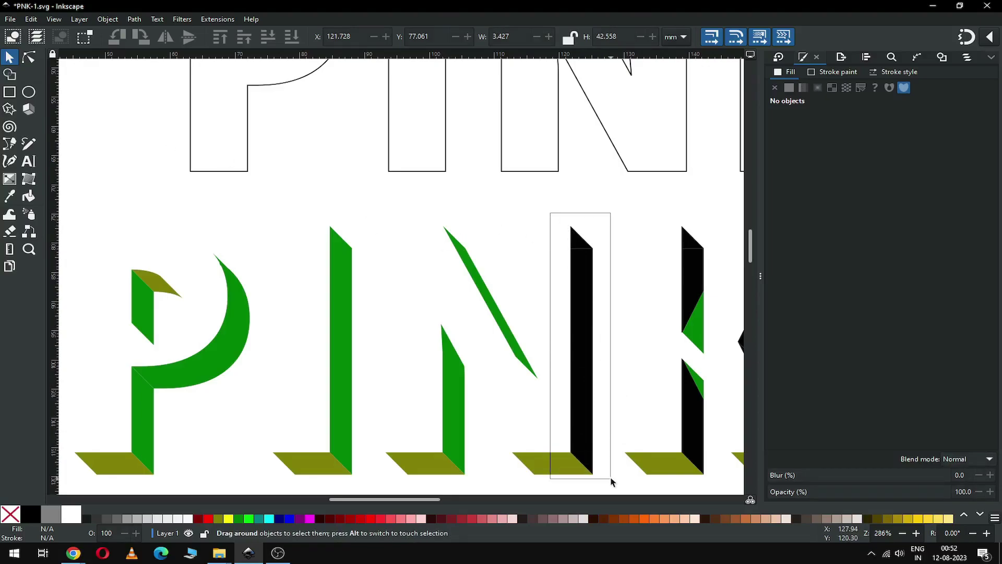
{"action": "left_click", "coordinate": [134, 19]}
{"action": "left_click", "coordinate": [152, 74]}
{"action": "left_click", "coordinate": [249, 519]}
{"action": "key", "text": "Escape"}
Union all the side face pieces of the K's stem and fill the result with dark red (#550000)
{"action": "scroll", "coordinate": [432, 272], "scroll_direction": "right", "scroll_amount": 10}
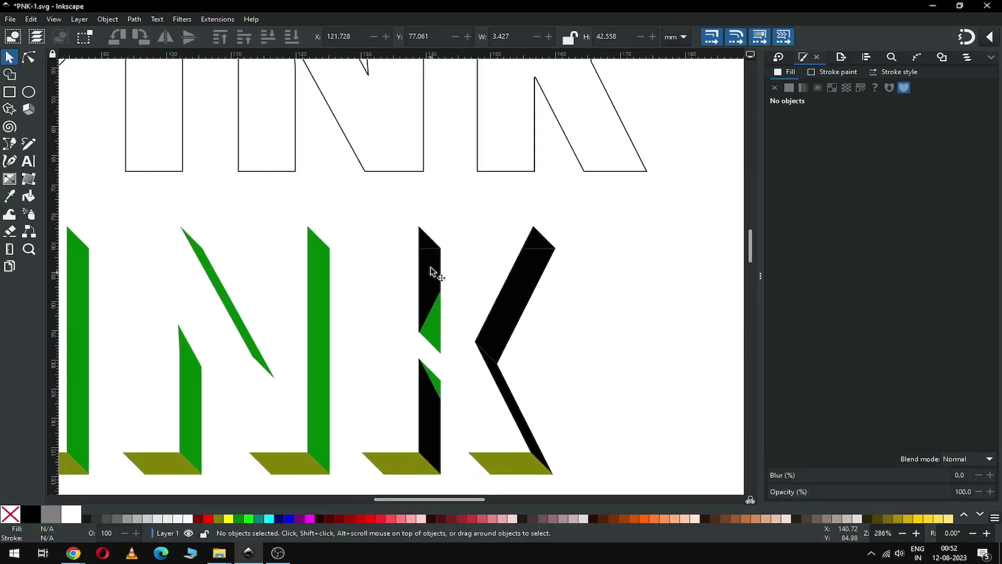
{"action": "left_click_drag", "start_coordinate": [403, 213], "coordinate": [454, 478]}
{"action": "left_click", "coordinate": [134, 19]}
{"action": "left_click", "coordinate": [151, 75]}
{"action": "left_click", "coordinate": [319, 519]}
{"action": "key", "text": "Escape"}
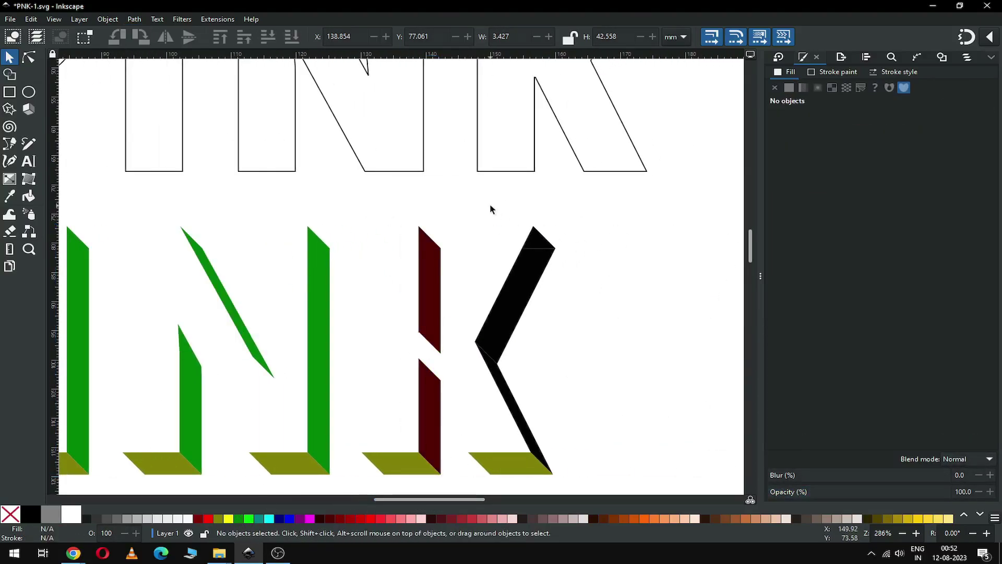
Union the side face pieces of the K's upper arm and fill the result with purple (#800080)
{"action": "left_click_drag", "start_coordinate": [573, 206], "coordinate": [465, 384]}
{"action": "left_click", "coordinate": [300, 519]}
{"action": "key", "text": "Escape"}
Union the side face pieces of the K's lower arm, fill the result with dark red (#550000), and save the document
{"action": "left_click_drag", "start_coordinate": [573, 482], "coordinate": [468, 333]}
{"action": "left_click", "coordinate": [134, 19]}
{"action": "left_click", "coordinate": [151, 74]}
{"action": "left_click", "coordinate": [330, 519]}
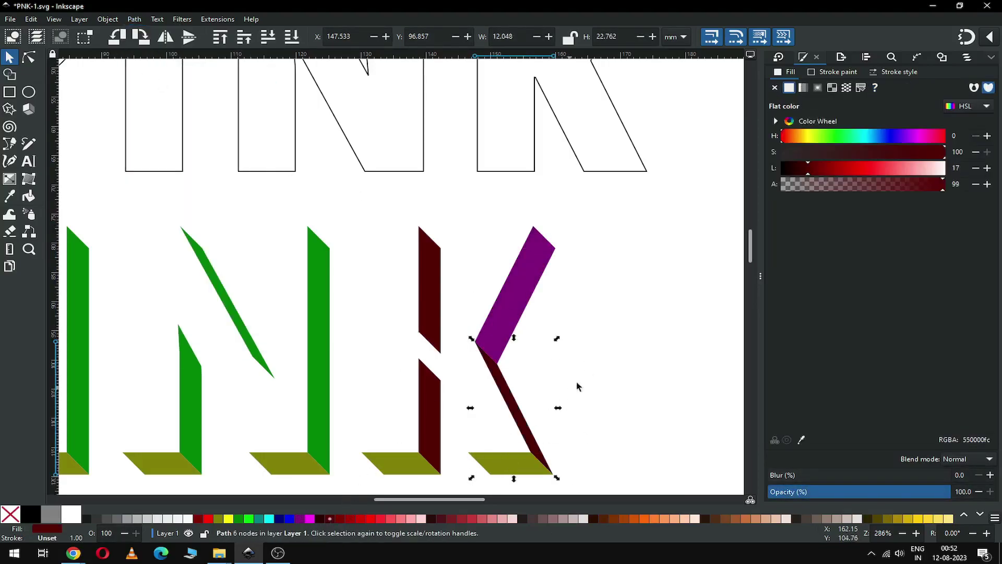
{"action": "key", "text": "Escape"}
{"action": "key", "text": "ctrl+s"}
Move the black PINK lettering slightly up toward the coloured extrusion faces and enable snapping
{"action": "key", "text": "minus"}
{"action": "key", "text": "minus"}
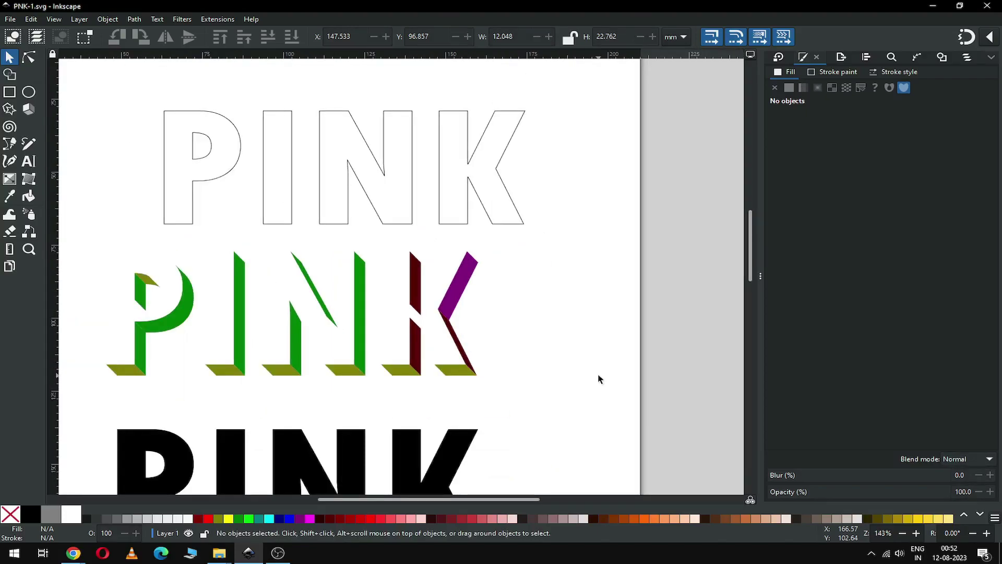
{"action": "left_click_drag", "start_coordinate": [493, 499], "coordinate": [460, 499]}
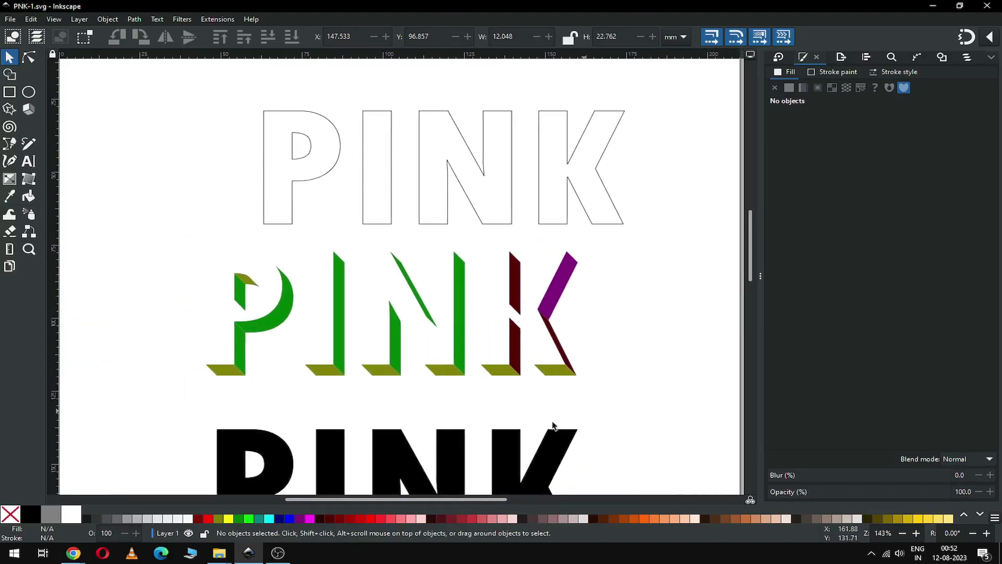
{"action": "left_click", "coordinate": [449, 460]}
{"action": "left_click_drag", "start_coordinate": [449, 460], "coordinate": [448, 437]}
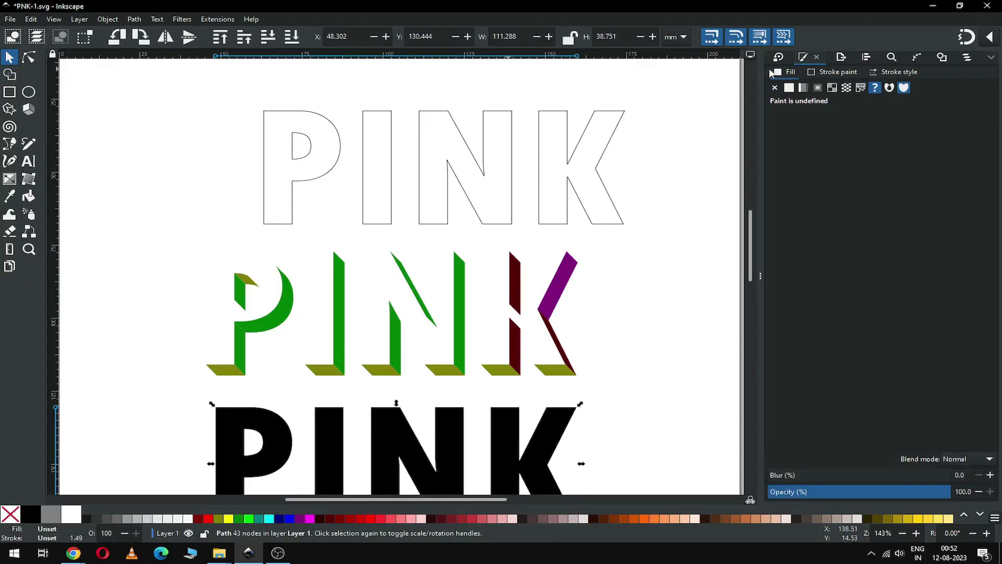
{"action": "left_click", "coordinate": [989, 39]}
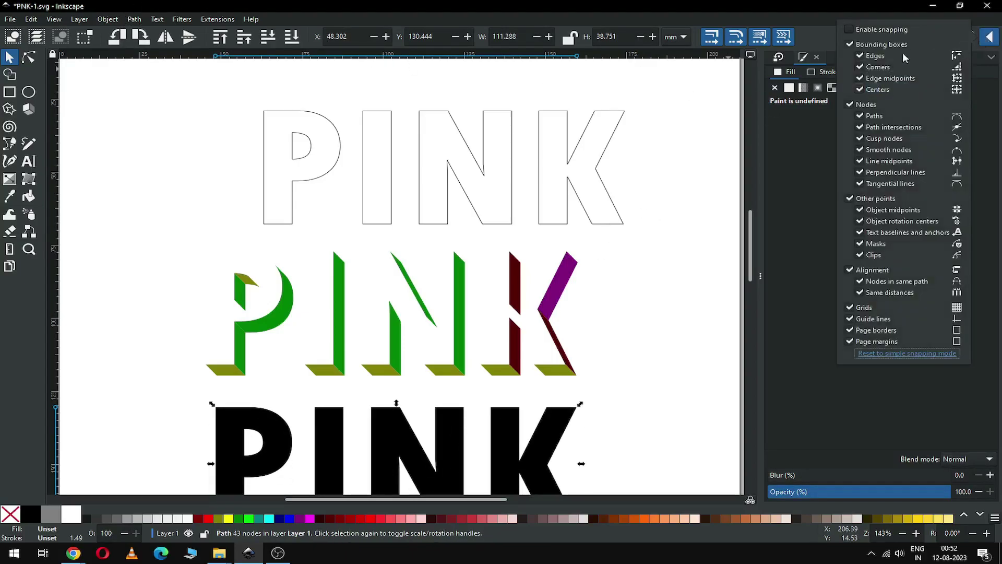
{"action": "left_click", "coordinate": [852, 30]}
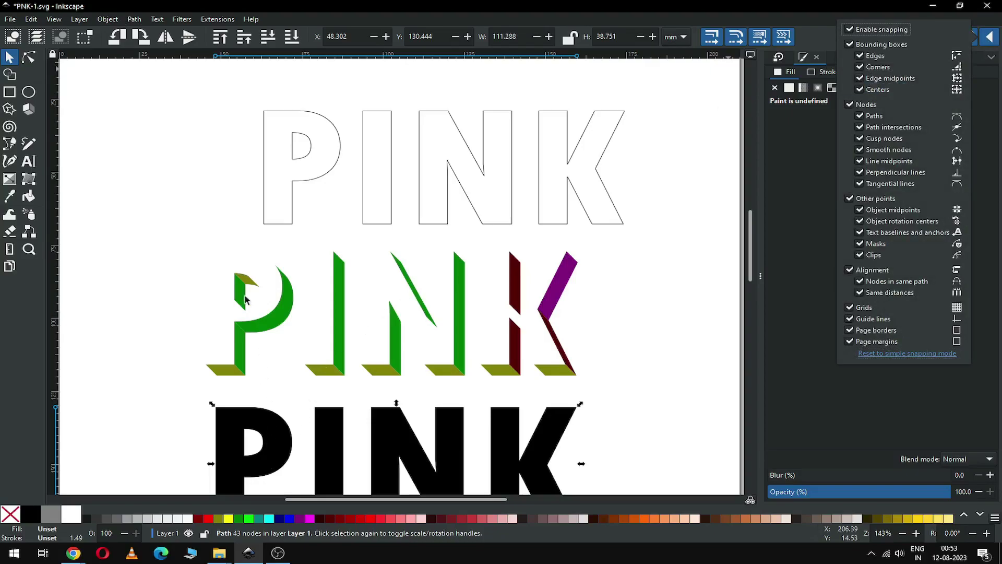
Move the black PINK lettering up over the coloured extrusion faces so it forms the front of the 3D text
{"action": "left_click_drag", "start_coordinate": [264, 425], "coordinate": [255, 269]}
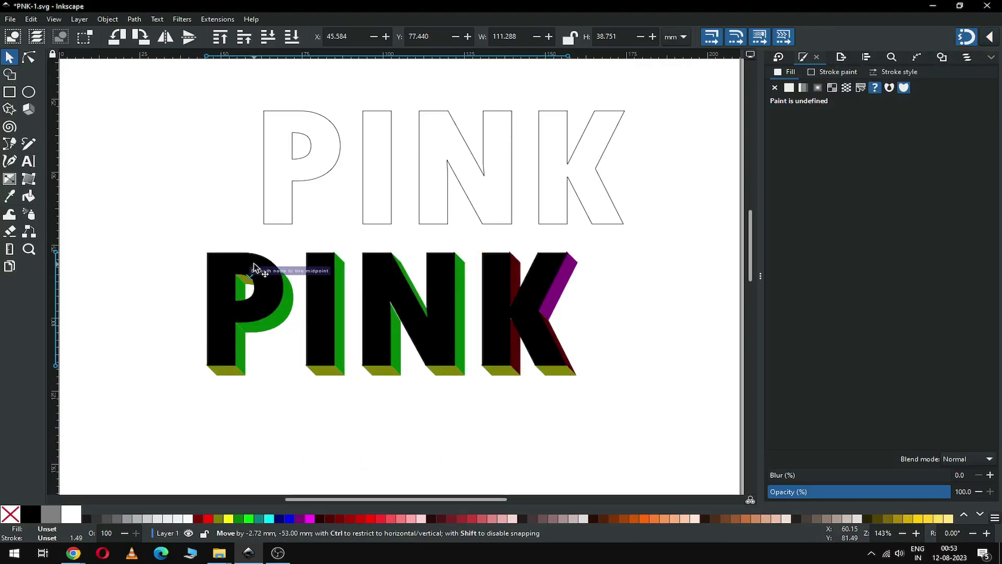
{"action": "left_click_drag", "start_coordinate": [255, 268], "coordinate": [256, 268]}
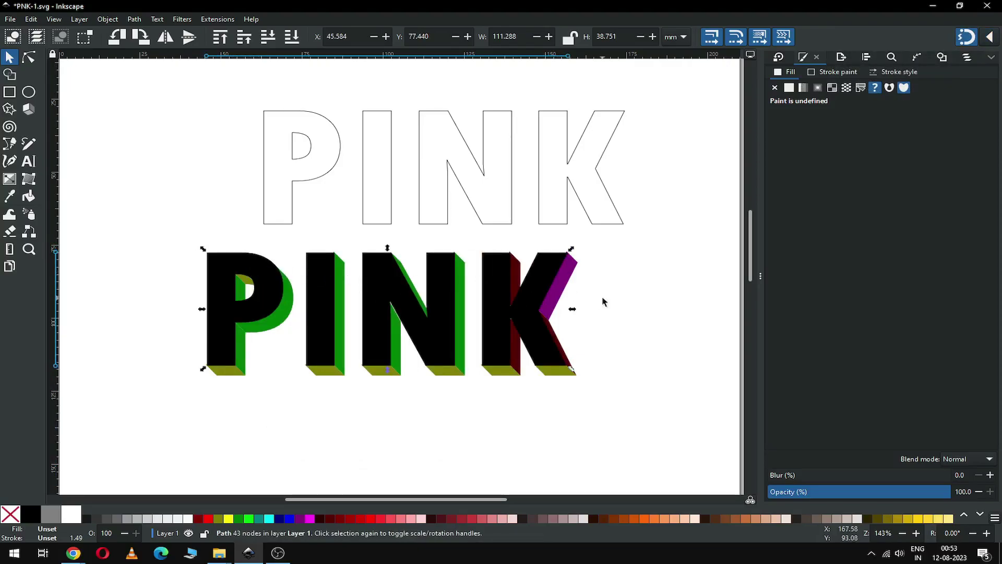
{"action": "key", "text": "Escape"}
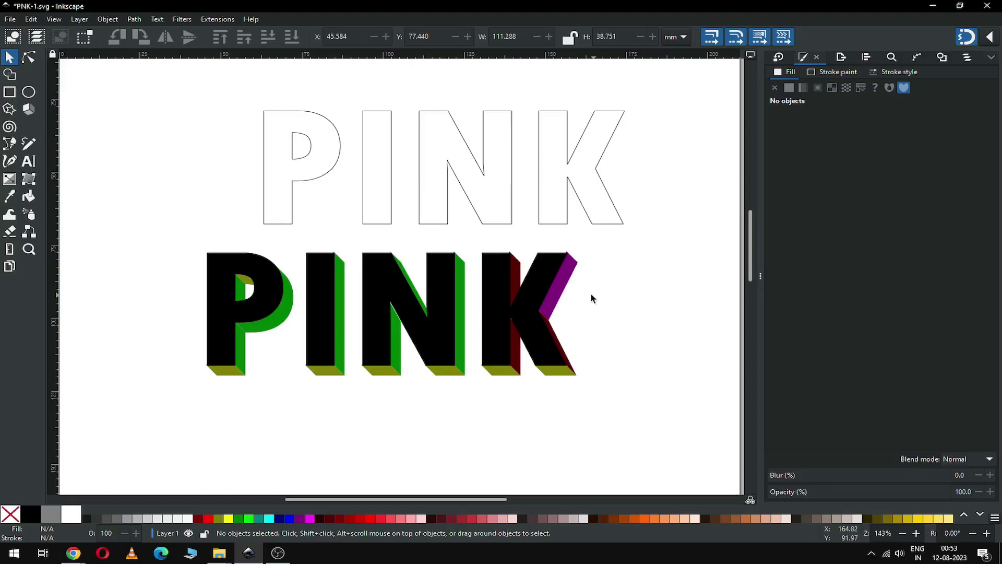
Snap the black lettering's corner at the N's right leg exactly onto the top corner of its green side face
{"action": "key", "text": "z"}
{"action": "left_click_drag", "start_coordinate": [431, 237], "coordinate": [497, 285]}
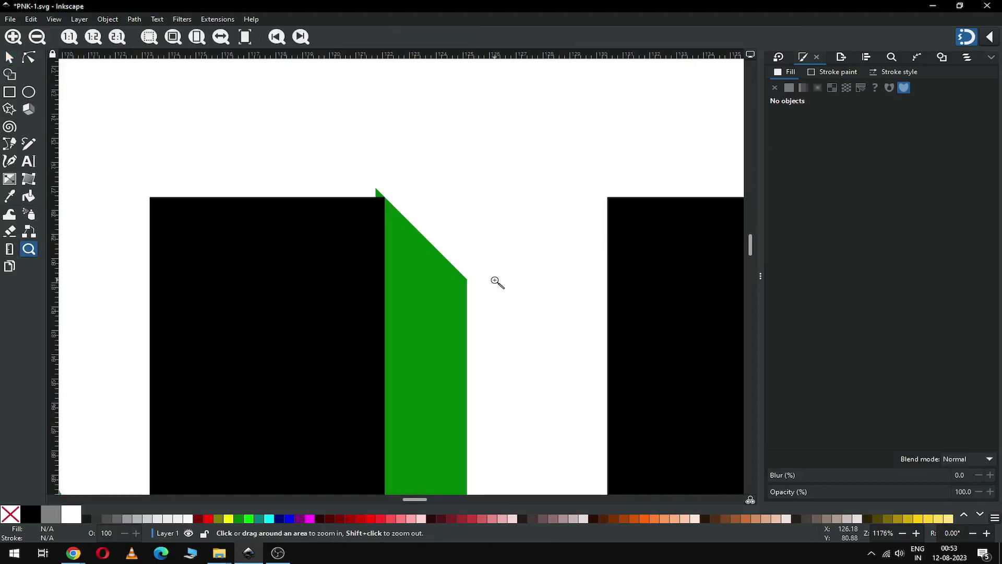
{"action": "left_click", "coordinate": [9, 59]}
{"action": "left_click_drag", "start_coordinate": [334, 240], "coordinate": [328, 229]}
{"action": "left_click", "coordinate": [447, 160]}
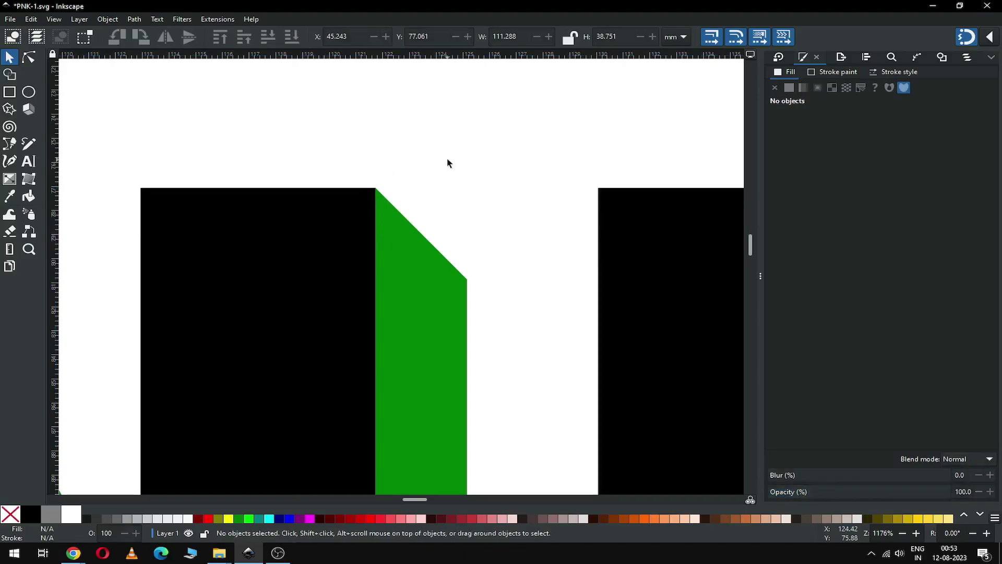
Recolour the side face of the K's stem from the dark red to green
{"action": "scroll", "coordinate": [447, 158], "scroll_direction": "down", "scroll_amount": 7}
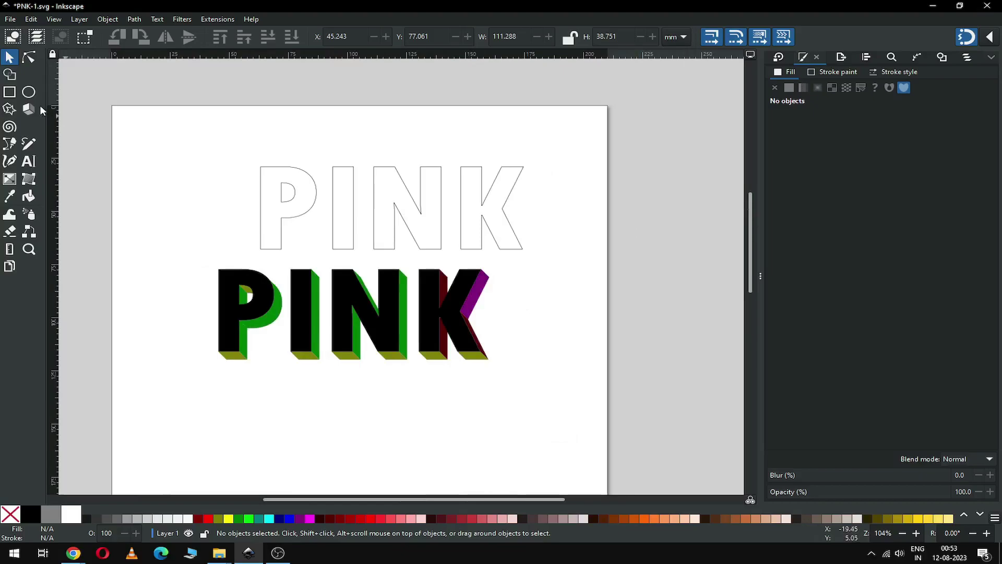
{"action": "key", "text": "z"}
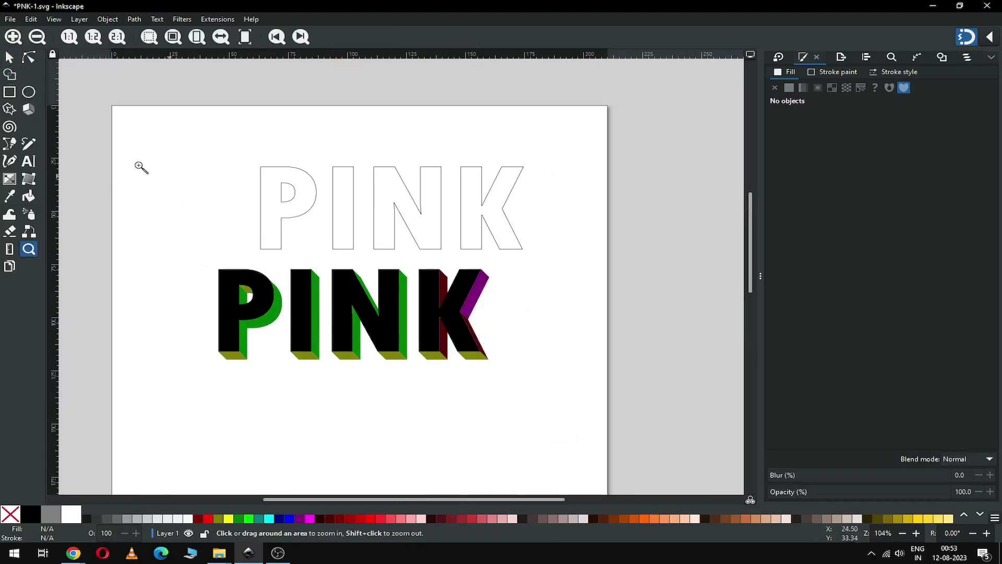
{"action": "left_click_drag", "start_coordinate": [138, 158], "coordinate": [626, 410]}
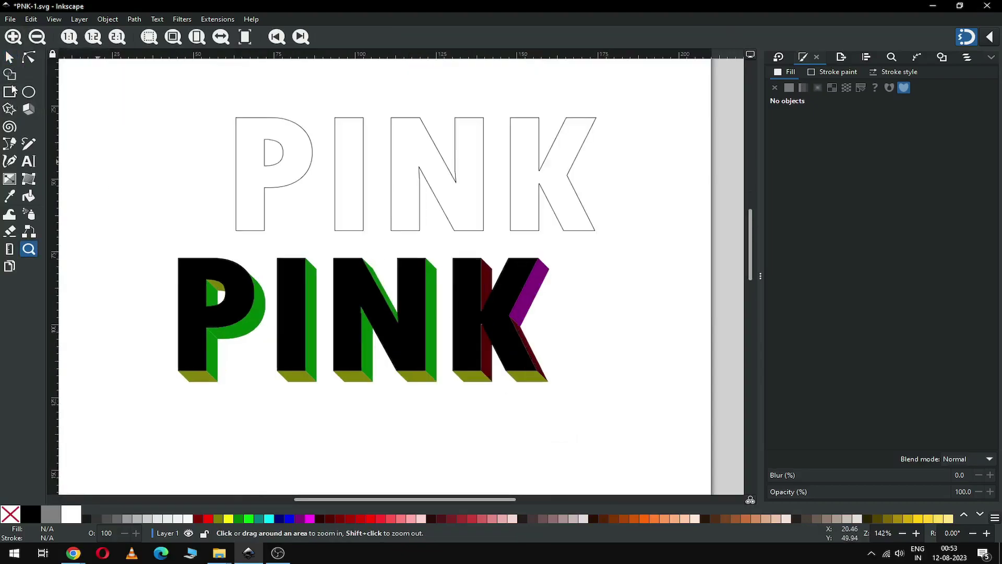
{"action": "left_click", "coordinate": [10, 61]}
{"action": "left_click", "coordinate": [486, 277]}
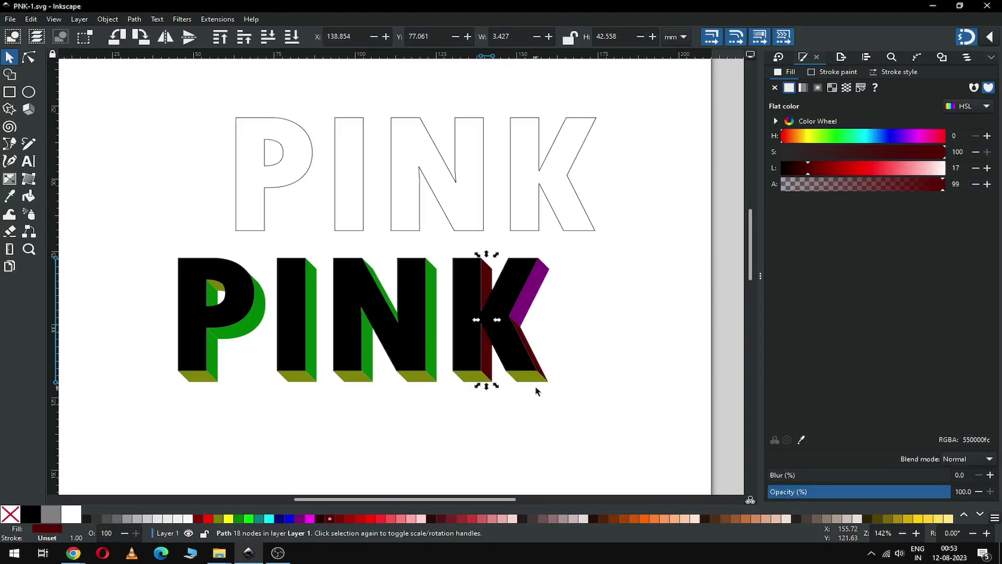
{"action": "left_click", "coordinate": [249, 519]}
{"action": "left_click", "coordinate": [576, 365]}
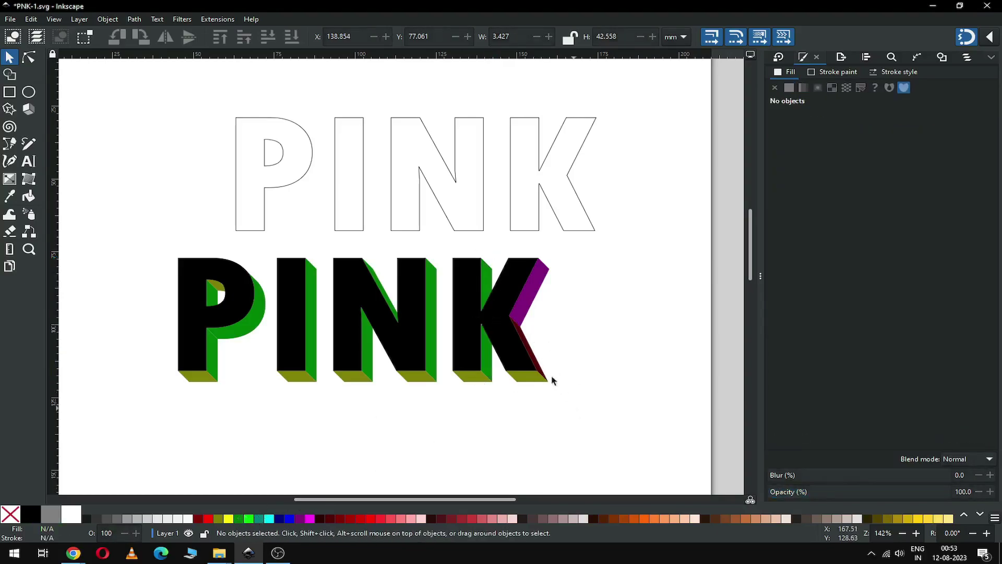
Fill the side face of the K's lower arm with green (#008000)
{"action": "left_click_drag", "start_coordinate": [574, 409], "coordinate": [506, 311]}
{"action": "left_click", "coordinate": [596, 340]}
{"action": "left_click_drag", "start_coordinate": [604, 309], "coordinate": [512, 402]}
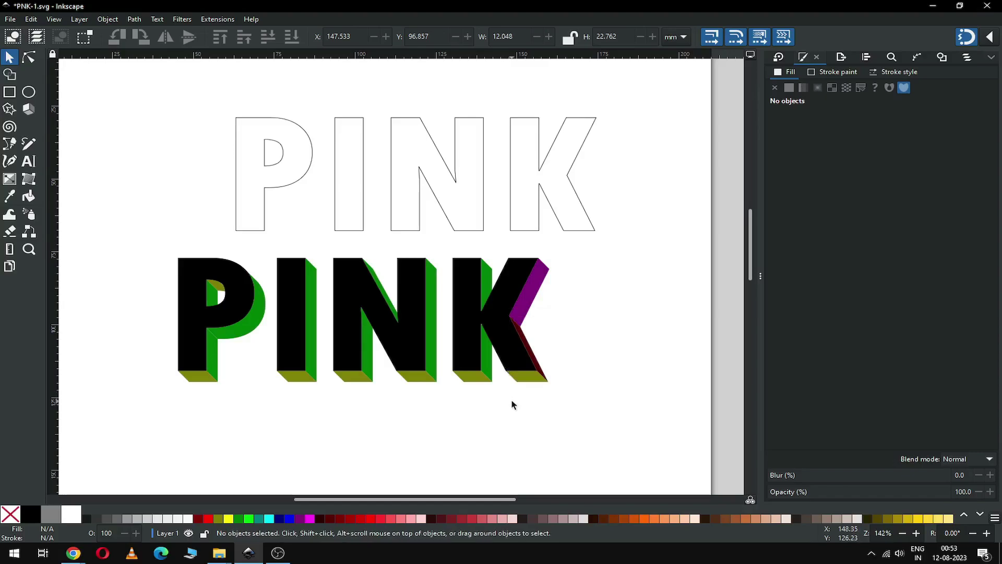
{"action": "left_click", "coordinate": [536, 358]}
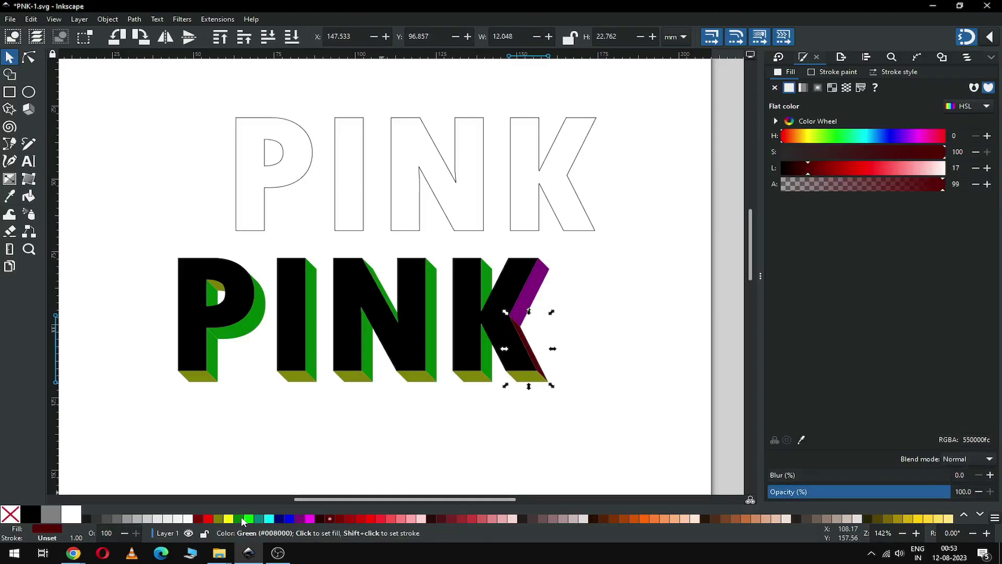
{"action": "left_click", "coordinate": [239, 518]}
Fill the purple side face of the K's upper arm with green (#008000) and save the document
{"action": "left_click", "coordinate": [528, 295]}
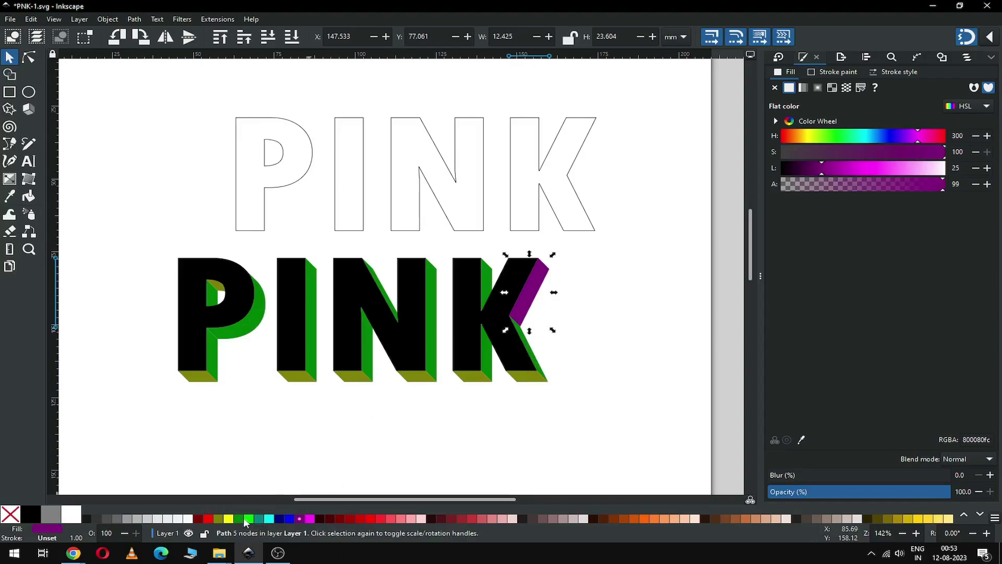
{"action": "left_click", "coordinate": [239, 518]}
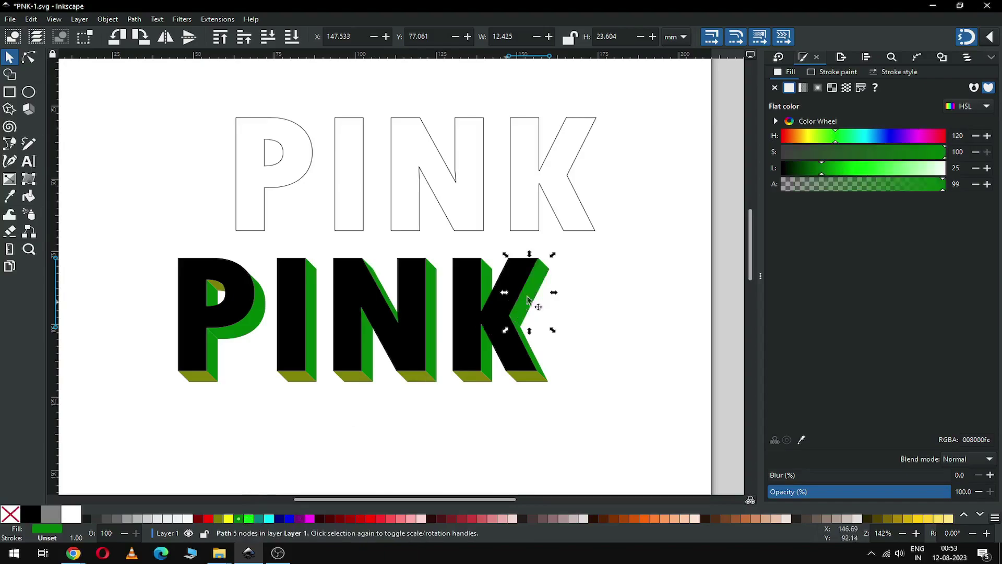
{"action": "left_click", "coordinate": [562, 336]}
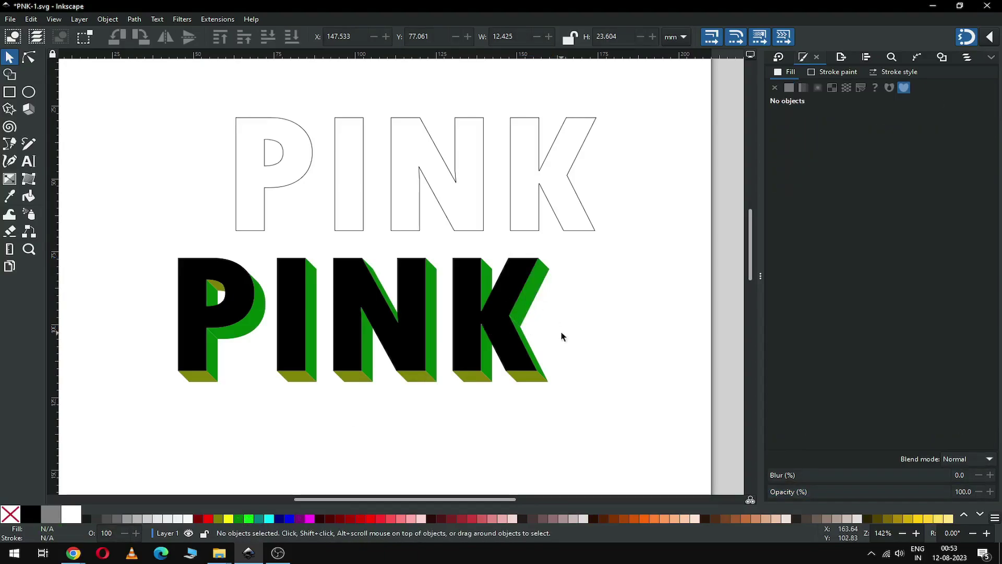
{"action": "key", "text": "ctrl+s"}
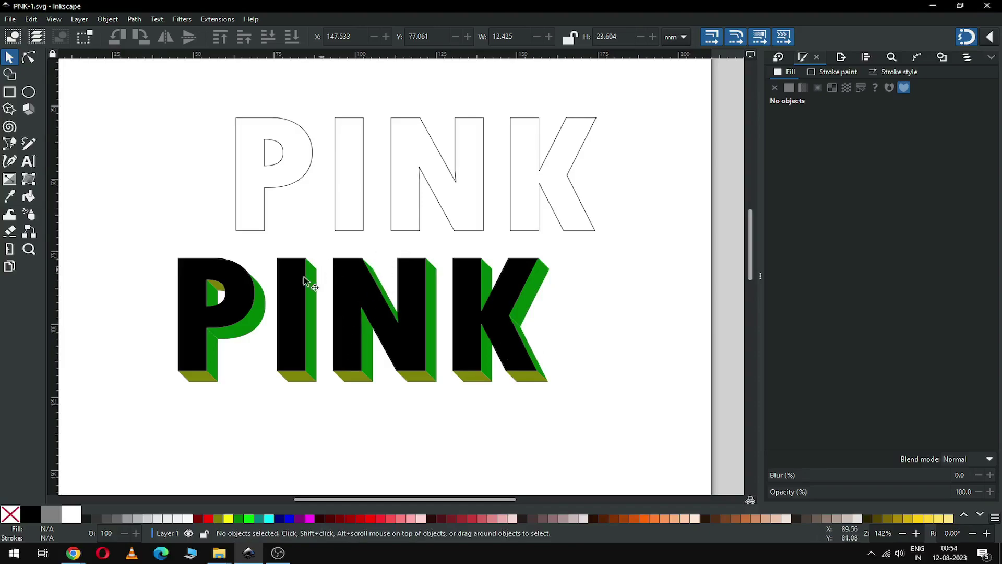
Apply a linear gradient to the black front lettering and run it diagonally from below the I up to the outlined N
{"action": "left_click", "coordinate": [188, 353]}
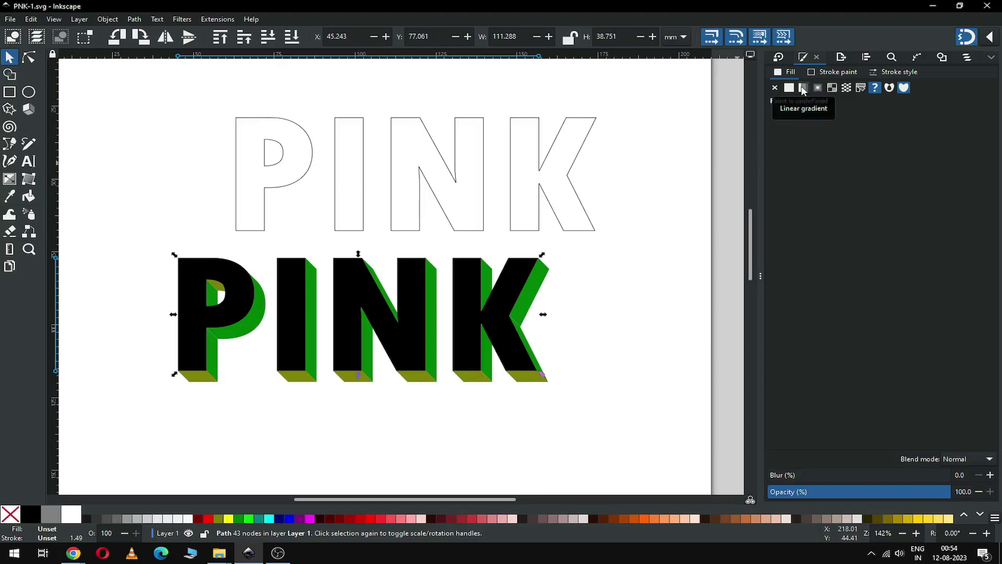
{"action": "left_click", "coordinate": [803, 89]}
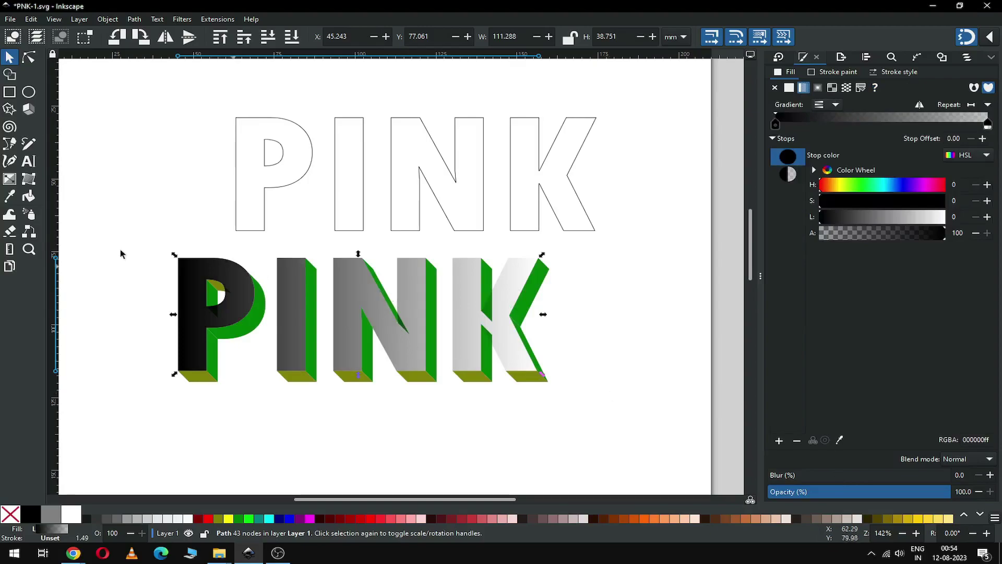
{"action": "left_click", "coordinate": [11, 180]}
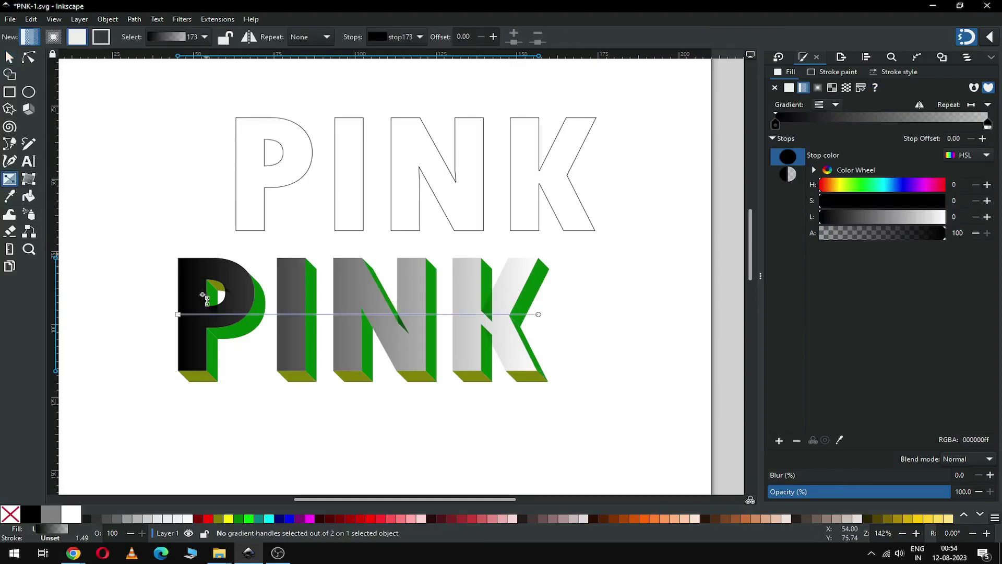
{"action": "left_click_drag", "start_coordinate": [178, 314], "coordinate": [298, 412]}
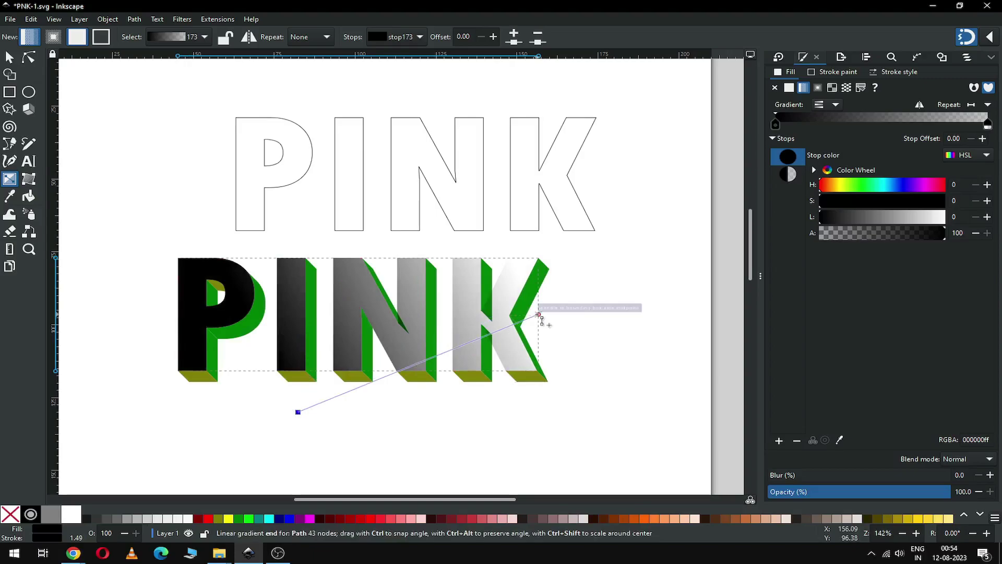
{"action": "mouse_move", "coordinate": [540, 315]}
{"action": "left_mouse_down"}
{"action": "mouse_move", "coordinate": [520, 282]}
{"action": "mouse_move", "coordinate": [432, 252]}
{"action": "mouse_move", "coordinate": [404, 225]}
{"action": "mouse_move", "coordinate": [392, 213]}
{"action": "mouse_move", "coordinate": [407, 183]}
{"action": "left_mouse_up"}
Colour the lettering gradient's end stop light pink (#ffaaaa) and its start stop a deeper pink with hue 347 and lightness 65 (#ff4d75)
{"action": "left_click", "coordinate": [406, 181]}
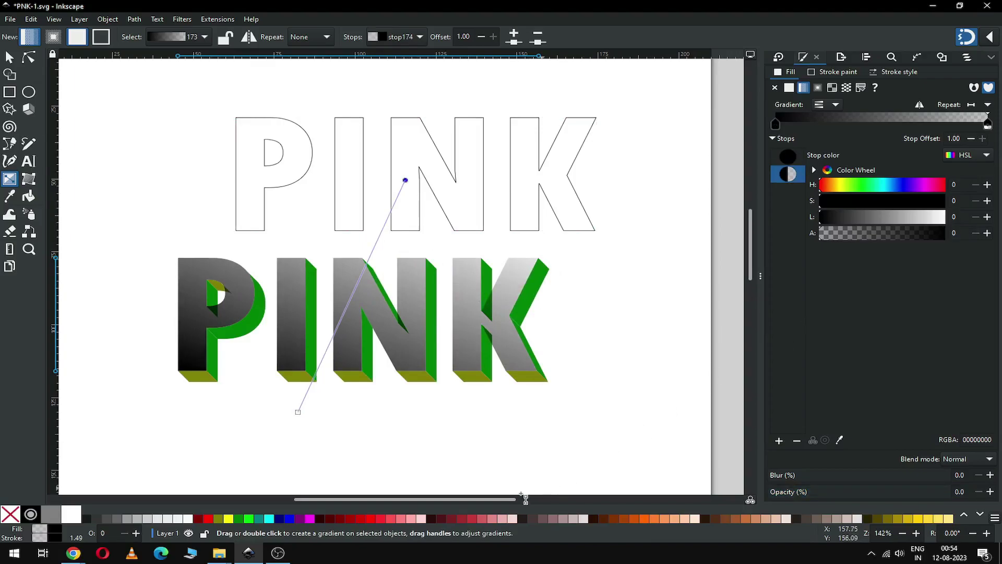
{"action": "left_click", "coordinate": [412, 519]}
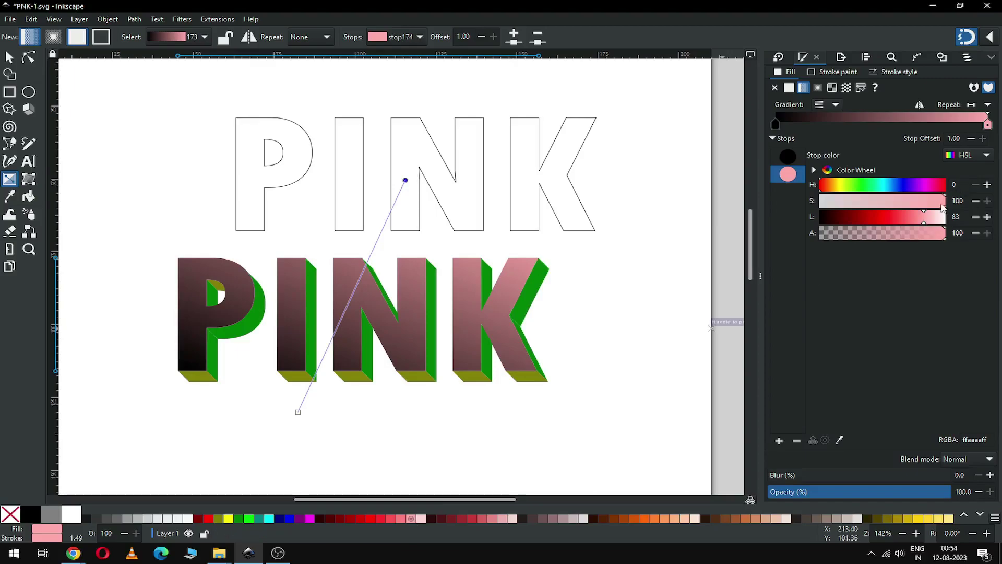
{"action": "left_click", "coordinate": [944, 186]}
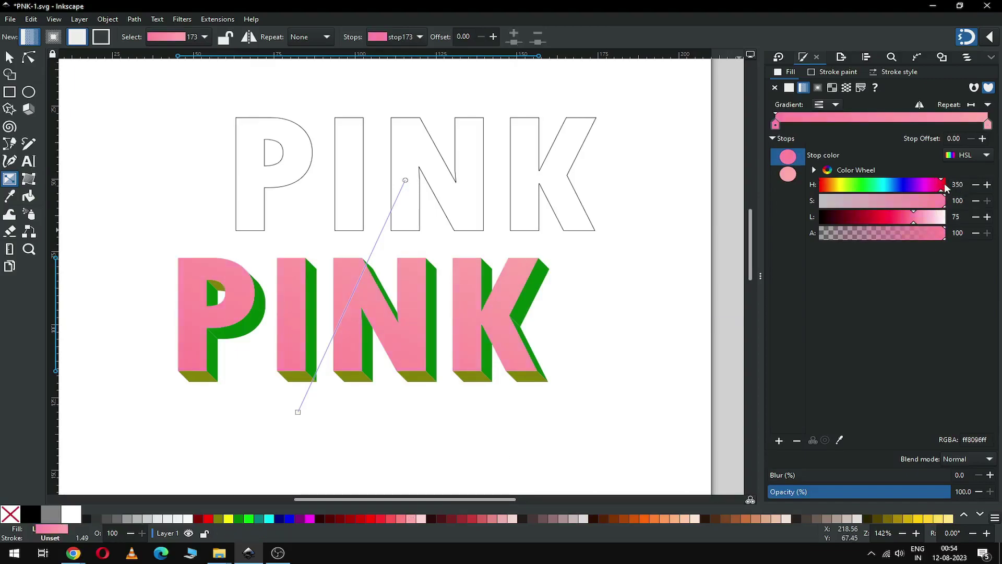
{"action": "left_click", "coordinate": [903, 219]}
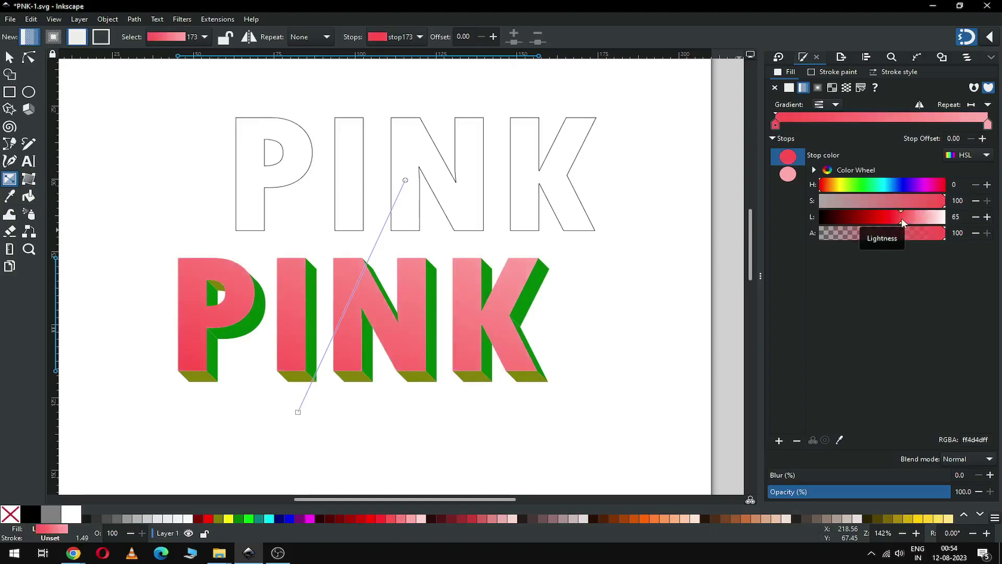
{"action": "left_click", "coordinate": [942, 186]}
{"action": "left_click", "coordinate": [940, 186]}
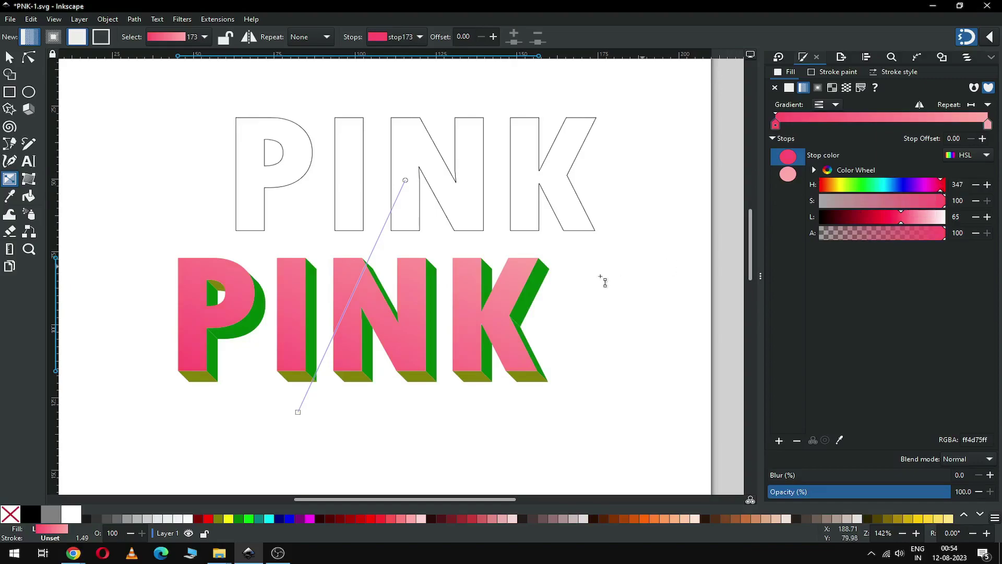
Shift the gradient's end stop to hue 348 (#ffaabb) and deselect the lettering
{"action": "left_click", "coordinate": [406, 180]}
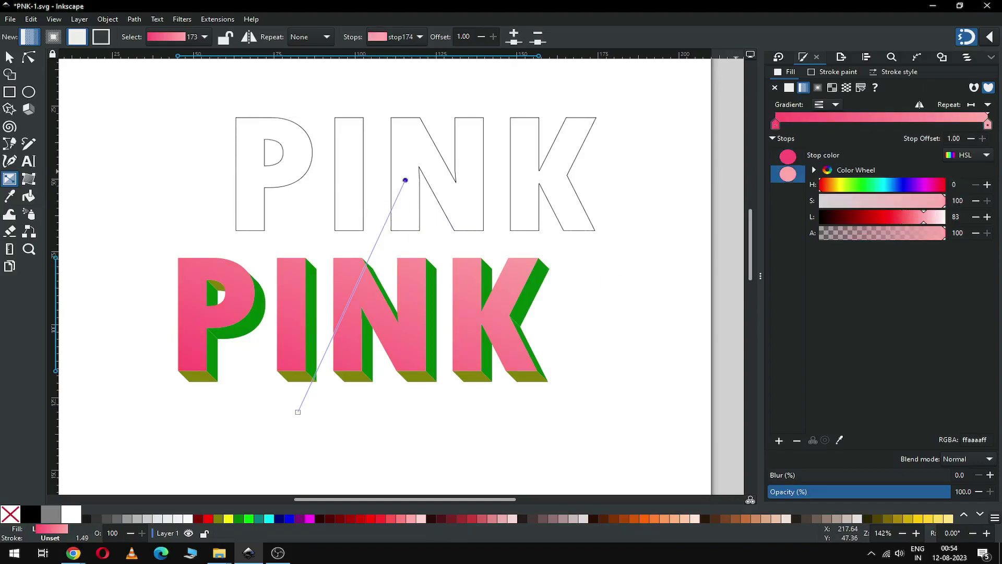
{"action": "left_click", "coordinate": [940, 187]}
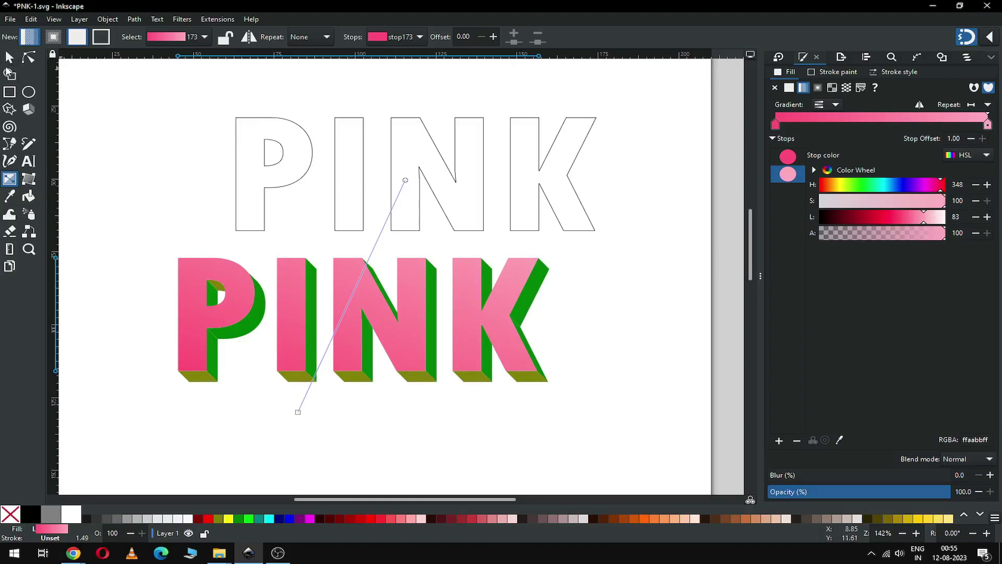
{"action": "left_click", "coordinate": [9, 58]}
{"action": "left_click", "coordinate": [262, 403]}
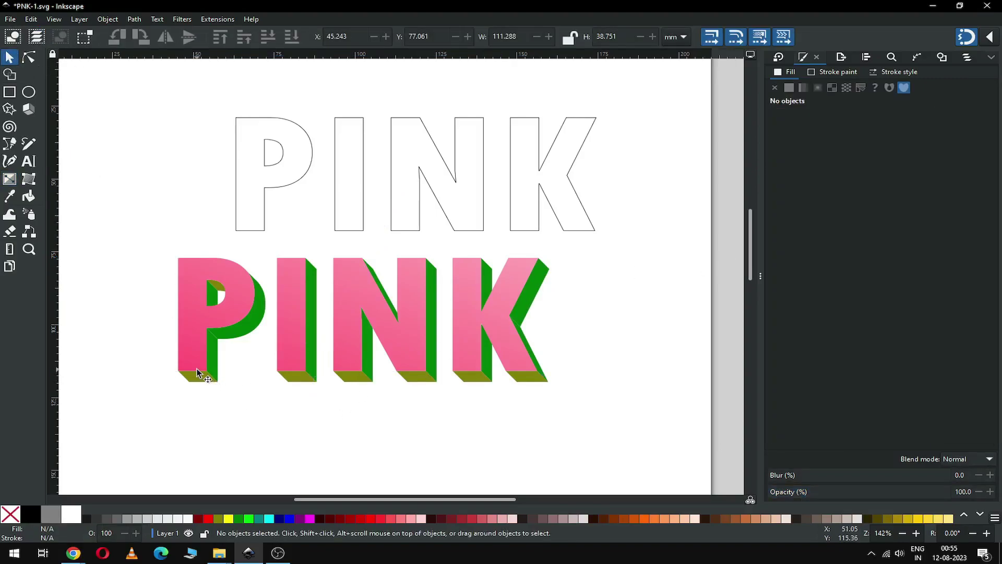
Select the six olive bottom faces of the letters and fill them with a muted red of saturation 69 and lightness 64
{"action": "left_click", "coordinate": [198, 384]}
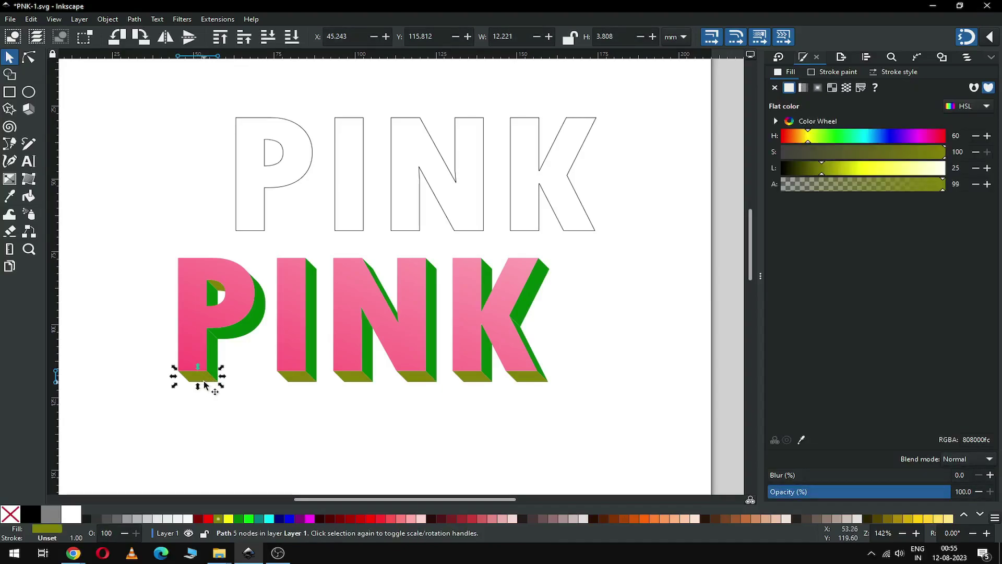
{"action": "left_click", "coordinate": [299, 379], "text": "shift"}
{"action": "left_click", "coordinate": [347, 385], "text": "shift"}
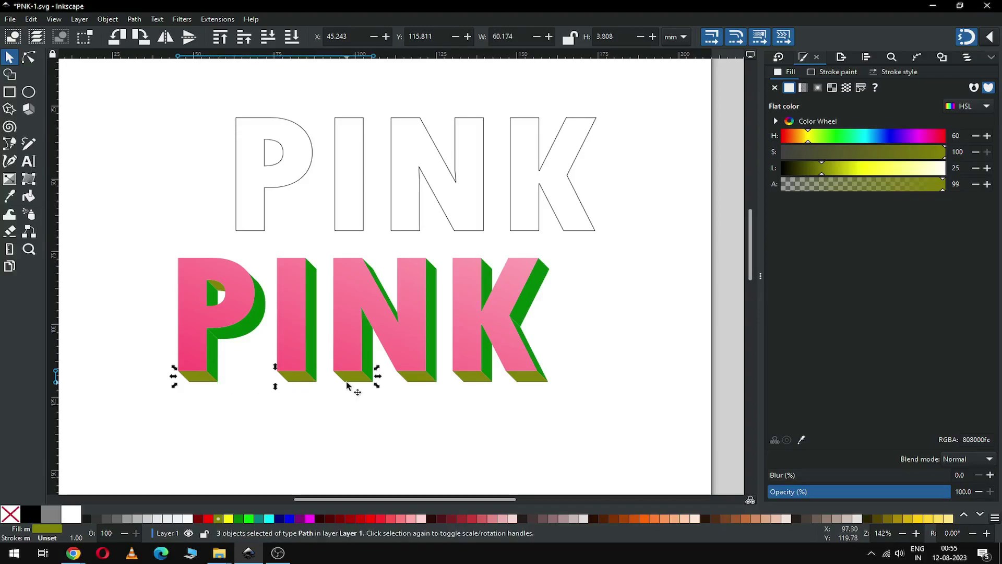
{"action": "left_click", "coordinate": [419, 381], "text": "shift"}
{"action": "left_click", "coordinate": [476, 379], "text": "shift"}
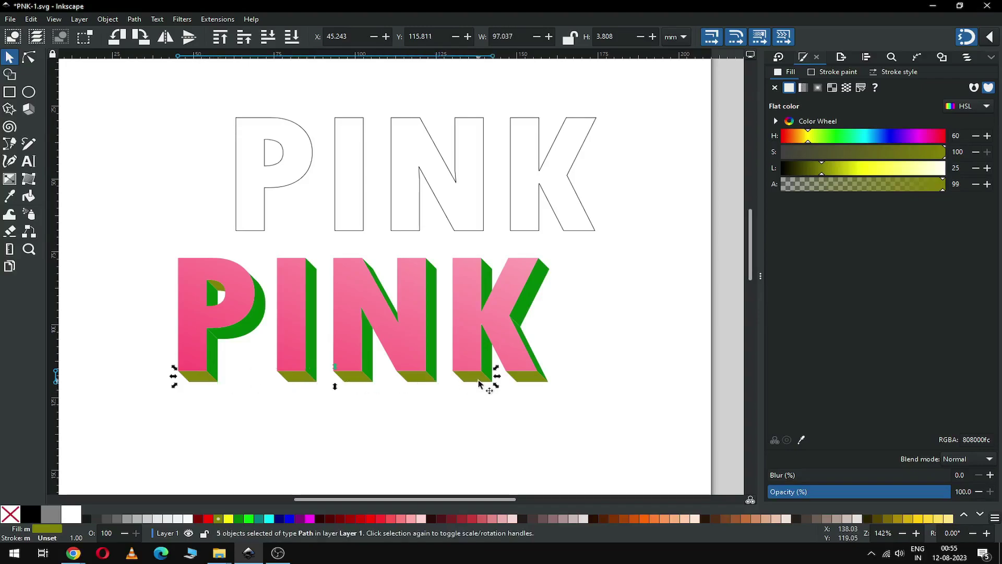
{"action": "left_click", "coordinate": [527, 382], "text": "shift"}
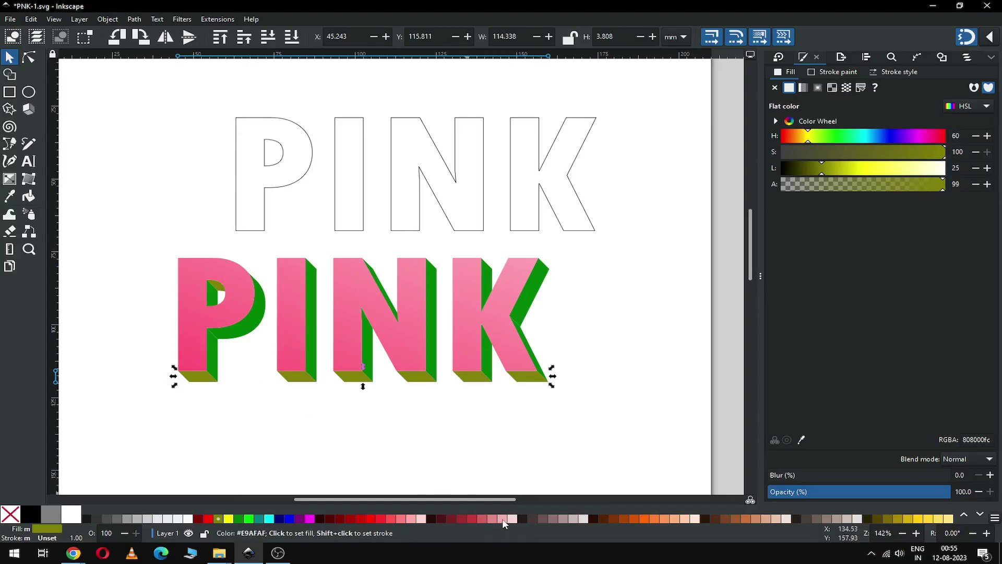
{"action": "left_click", "coordinate": [403, 519]}
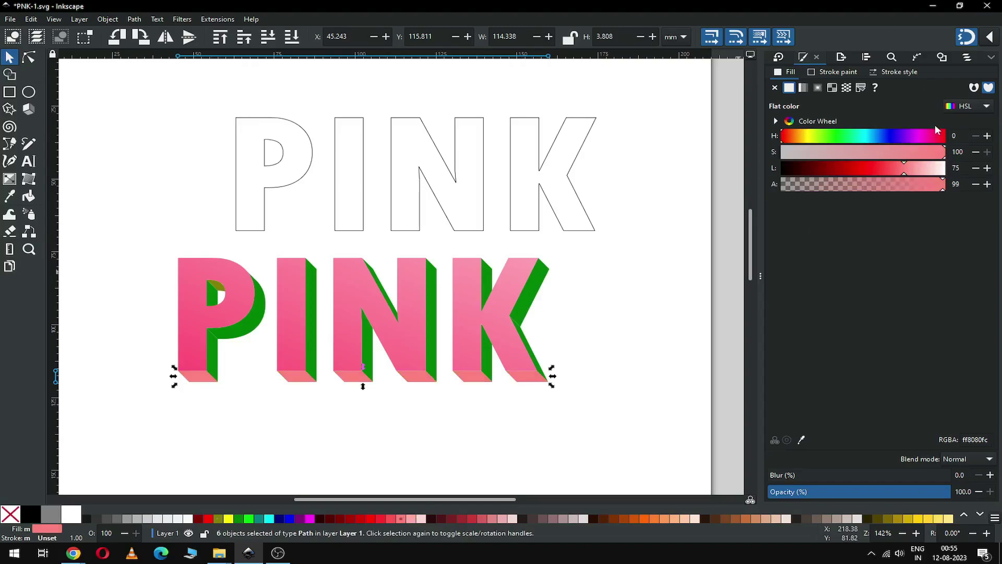
{"action": "mouse_move", "coordinate": [895, 173]}
{"action": "left_mouse_down"}
{"action": "mouse_move", "coordinate": [874, 172]}
{"action": "mouse_move", "coordinate": [894, 154]}
{"action": "left_mouse_up"}
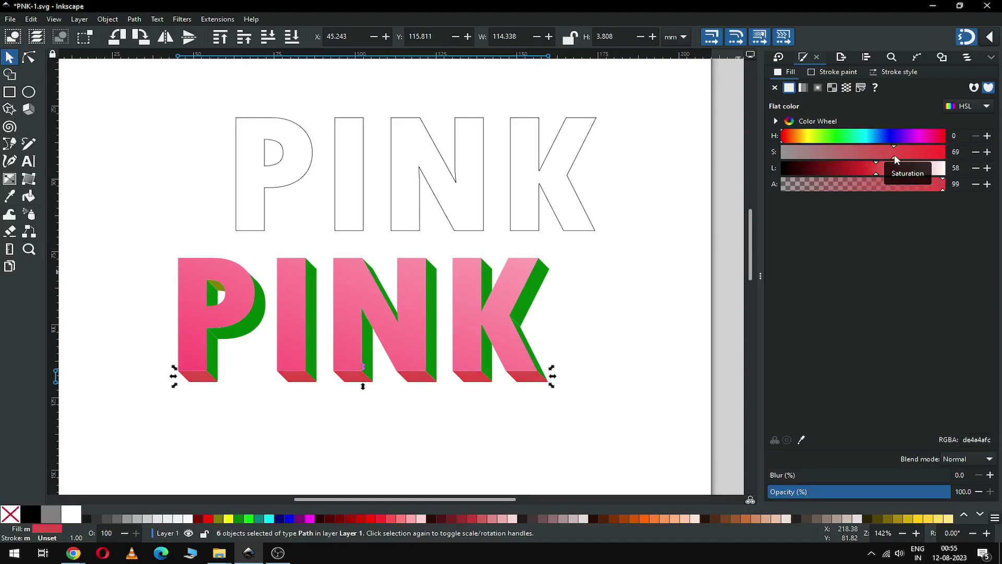
{"action": "left_click", "coordinate": [885, 166]}
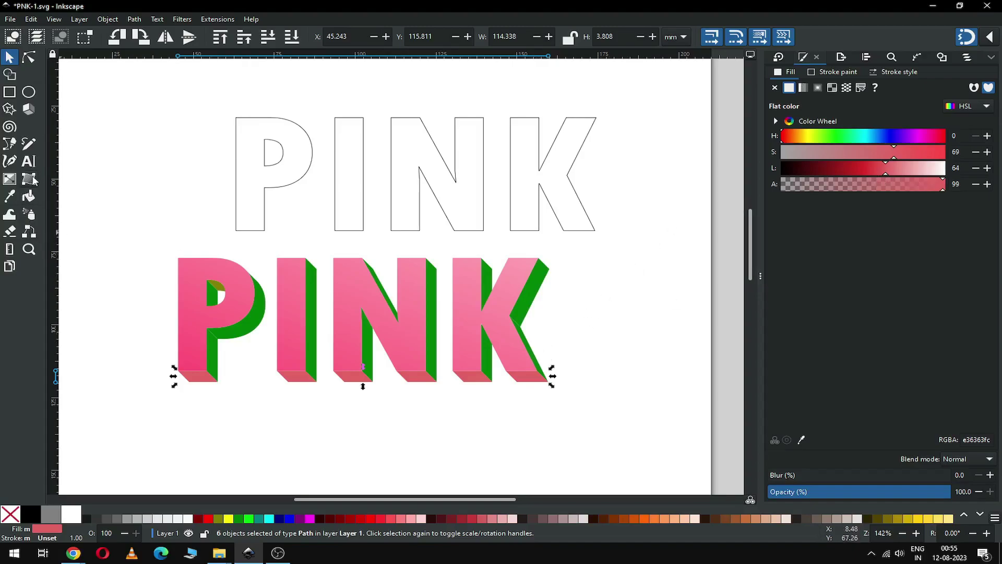
Recolour the bottom faces with pink sampled from the P's stem, adjusted to saturation 82 and lightness 60
{"action": "left_click", "coordinate": [11, 198]}
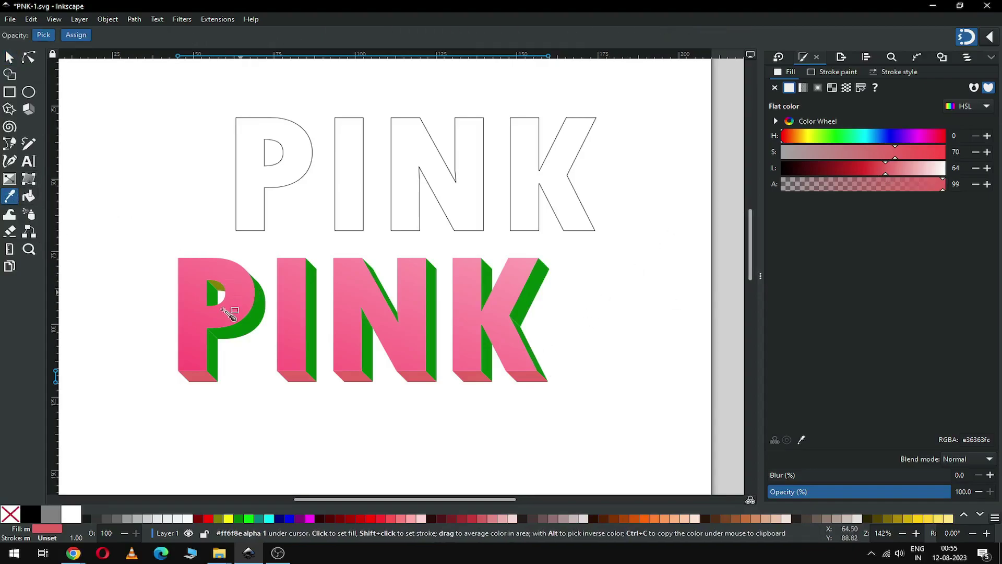
{"action": "left_click_drag", "start_coordinate": [192, 348], "coordinate": [192, 355]}
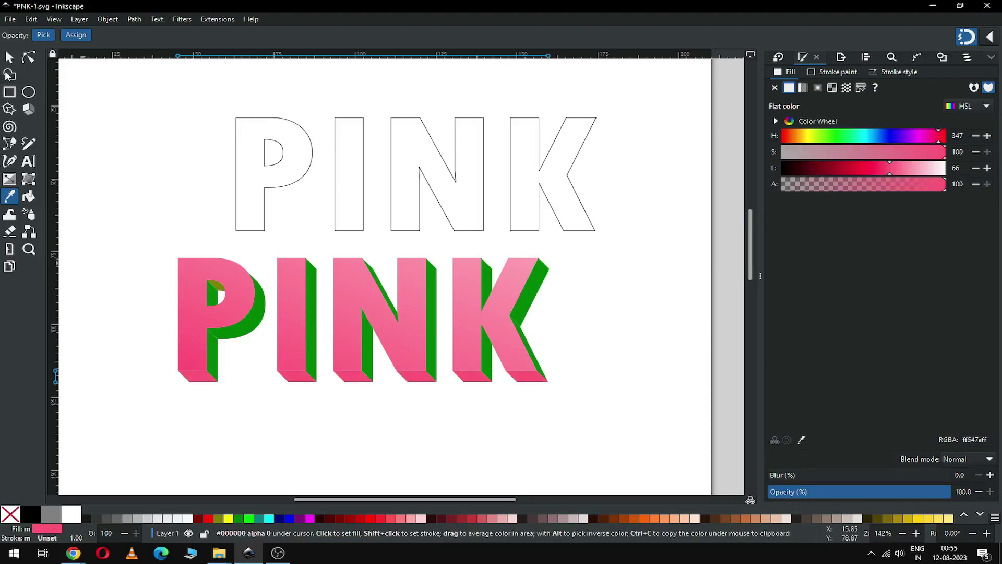
{"action": "left_click", "coordinate": [10, 61]}
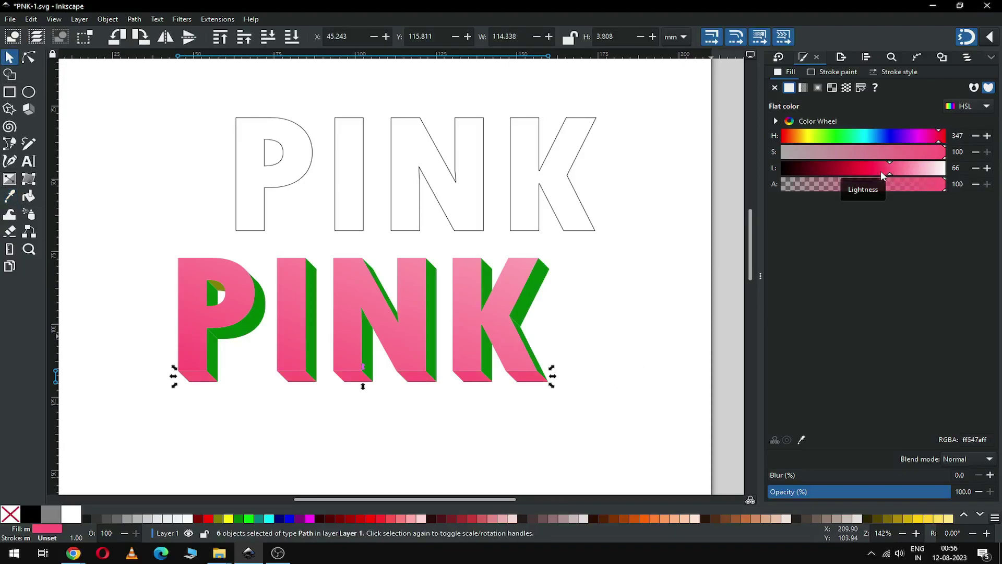
{"action": "left_click", "coordinate": [927, 156]}
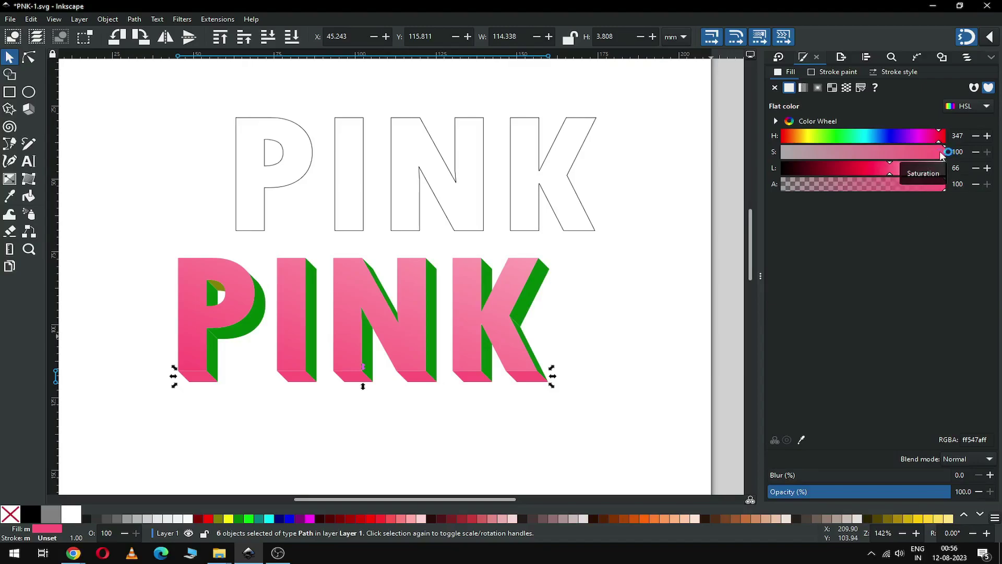
{"action": "left_click", "coordinate": [916, 152]}
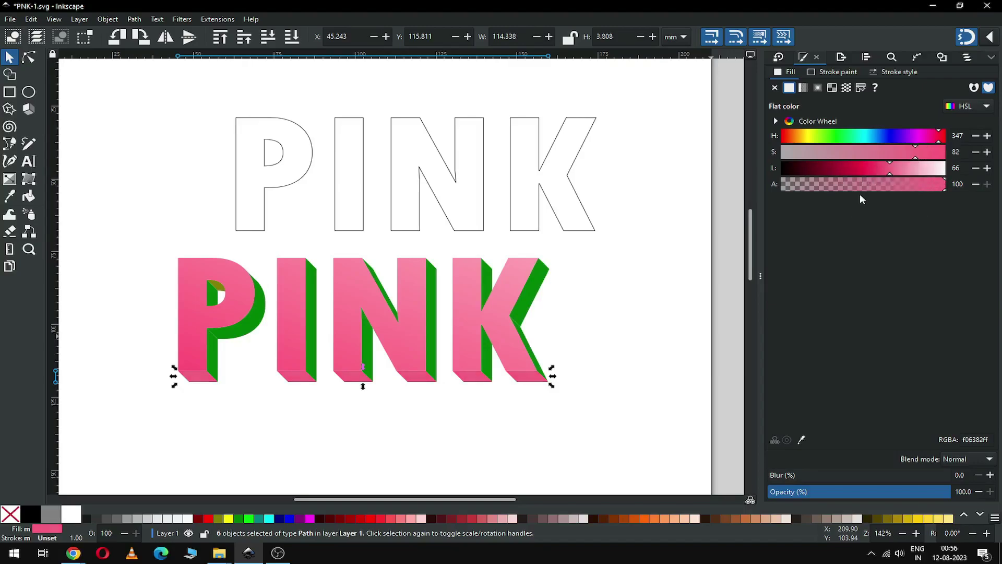
{"action": "left_click", "coordinate": [880, 168]}
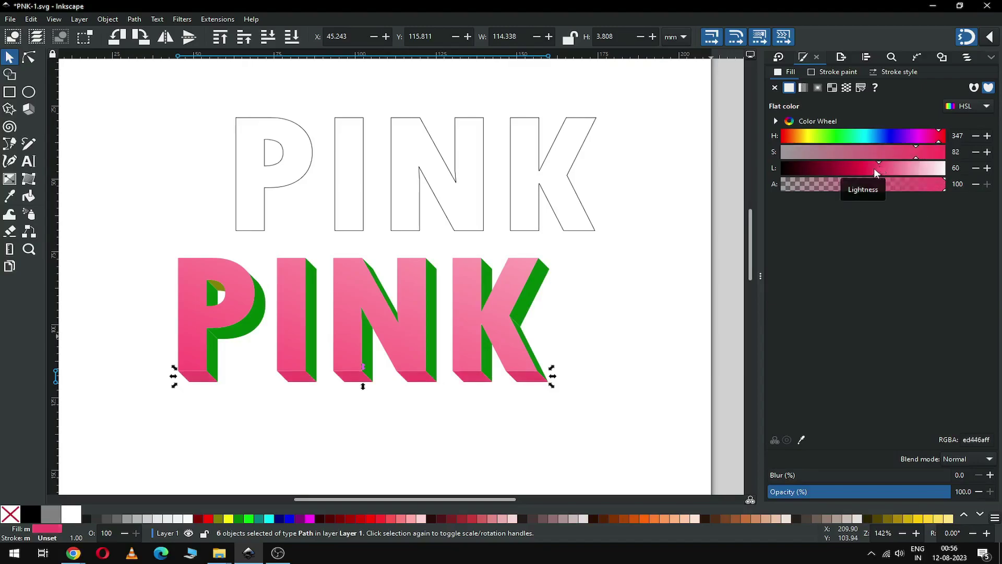
{"action": "left_click", "coordinate": [620, 329]}
Reselect the six bottom faces of the letters and darken their fill to saturation 67 and lightness 55 (#d93f61)
{"action": "key", "text": "z"}
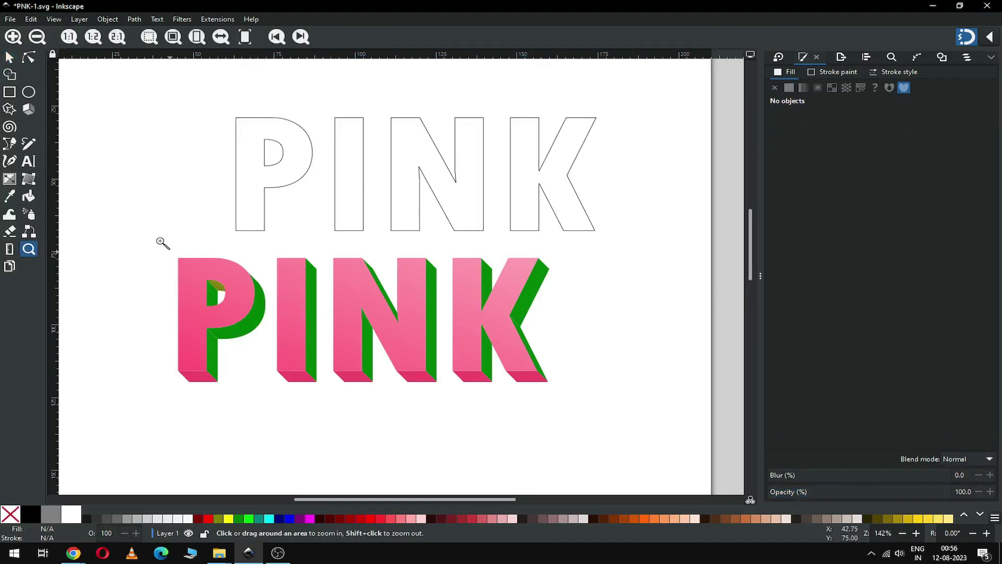
{"action": "left_click_drag", "start_coordinate": [158, 239], "coordinate": [583, 414]}
{"action": "left_click", "coordinate": [12, 58]}
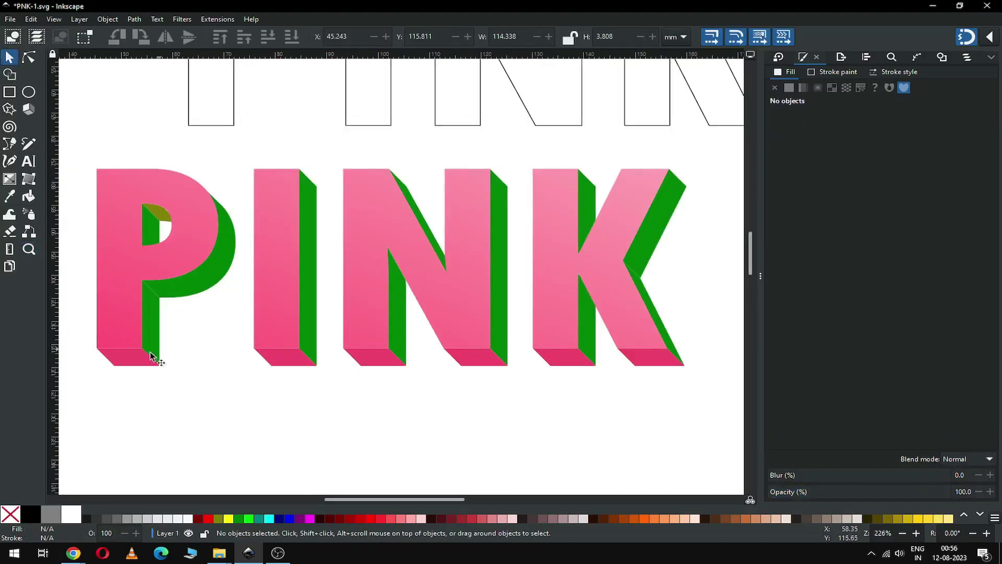
{"action": "left_click", "coordinate": [140, 365]}
{"action": "left_click", "coordinate": [313, 361], "text": "shift"}
{"action": "left_click", "coordinate": [384, 359], "text": "shift"}
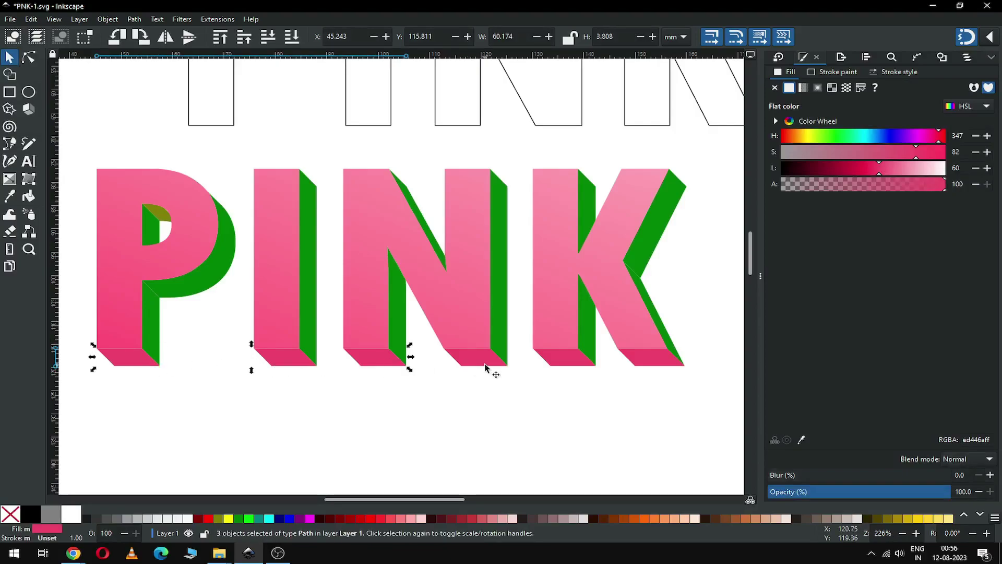
{"action": "left_click", "coordinate": [488, 363], "text": "shift"}
{"action": "left_click", "coordinate": [575, 360], "text": "shift"}
{"action": "left_click", "coordinate": [648, 361], "text": "shift"}
{"action": "left_click_drag", "start_coordinate": [874, 172], "coordinate": [871, 168]}
{"action": "left_click", "coordinate": [891, 152]}
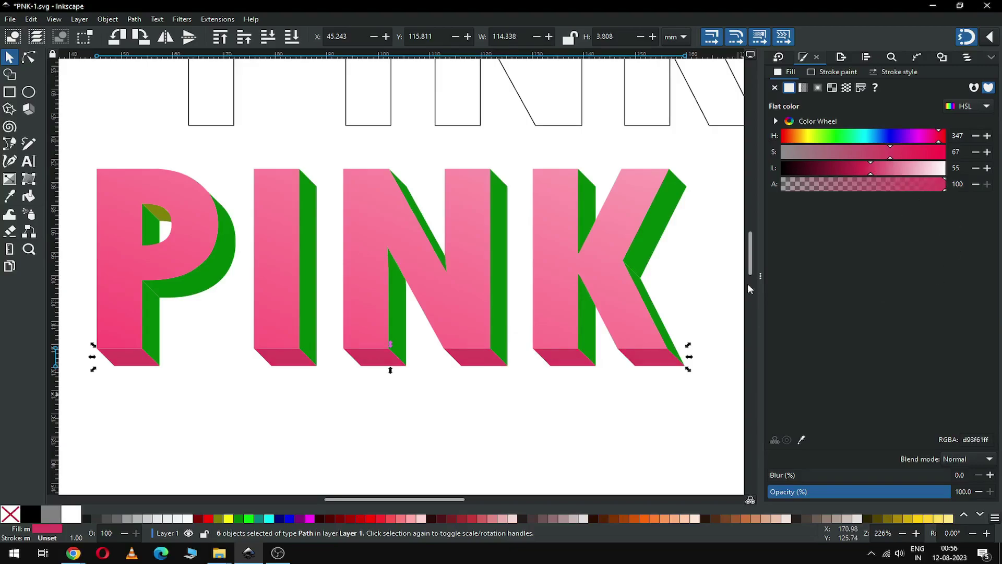
Copy the bottom faces' colour code d93f61ff and apply it to the olive face inside the P's counter
{"action": "double_click", "coordinate": [975, 444]}
{"action": "key", "text": "ctrl+c"}
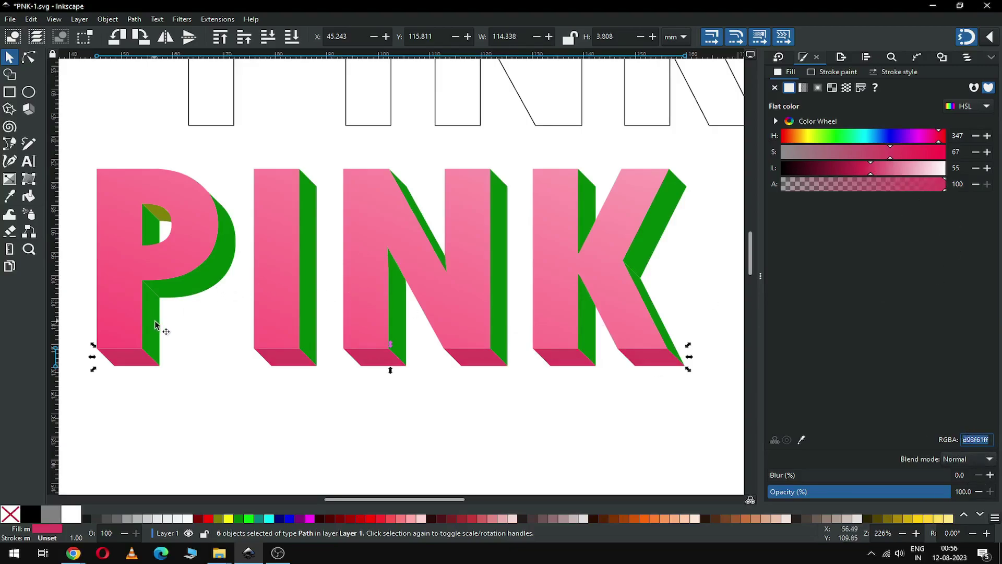
{"action": "left_click", "coordinate": [157, 217]}
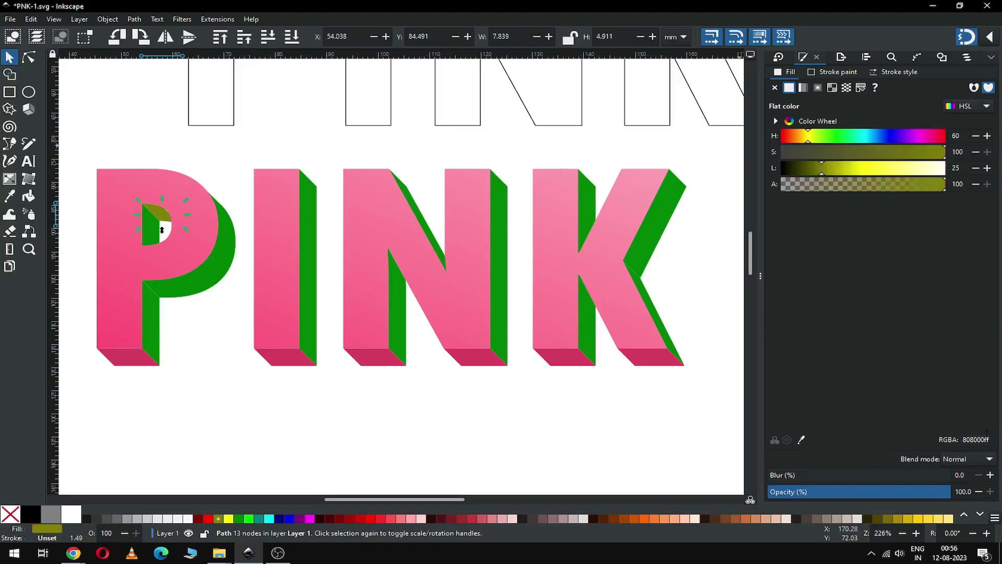
{"action": "key", "text": "ctrl+v"}
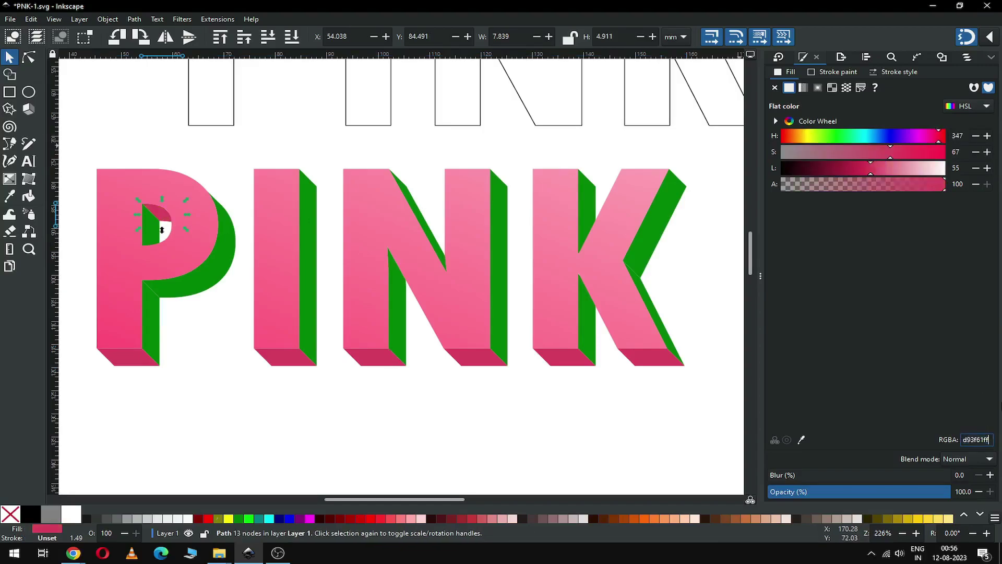
{"action": "left_click", "coordinate": [213, 370]}
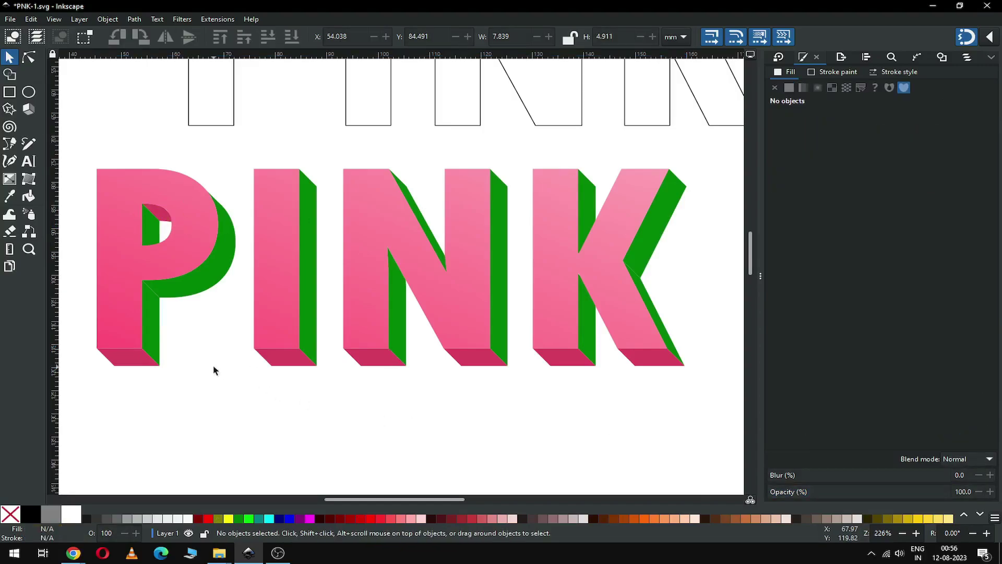
Select all faces sharing the green fill of the P's inner side face and fill them with d93f61ff
{"action": "left_click", "coordinate": [157, 228]}
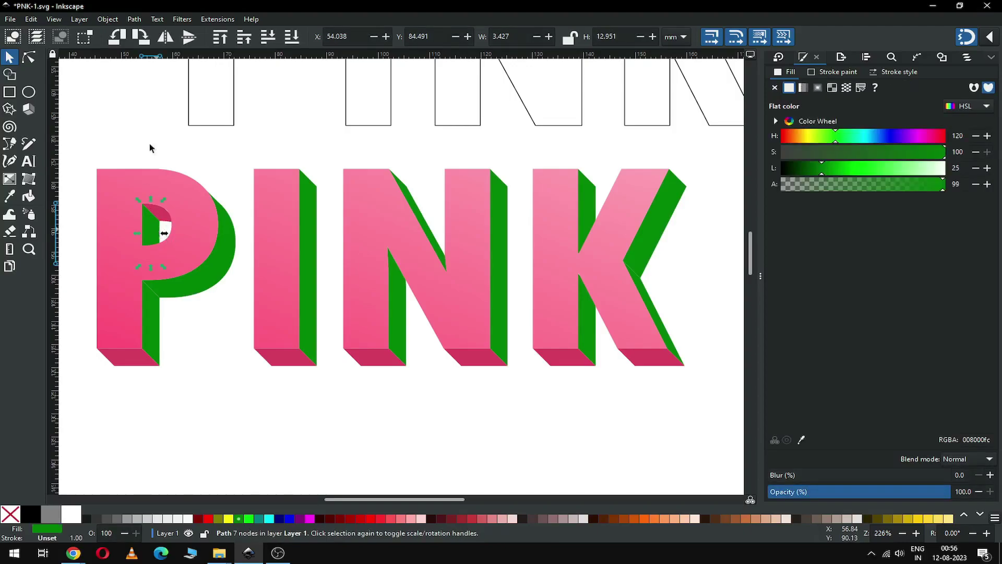
{"action": "left_click", "coordinate": [32, 19]}
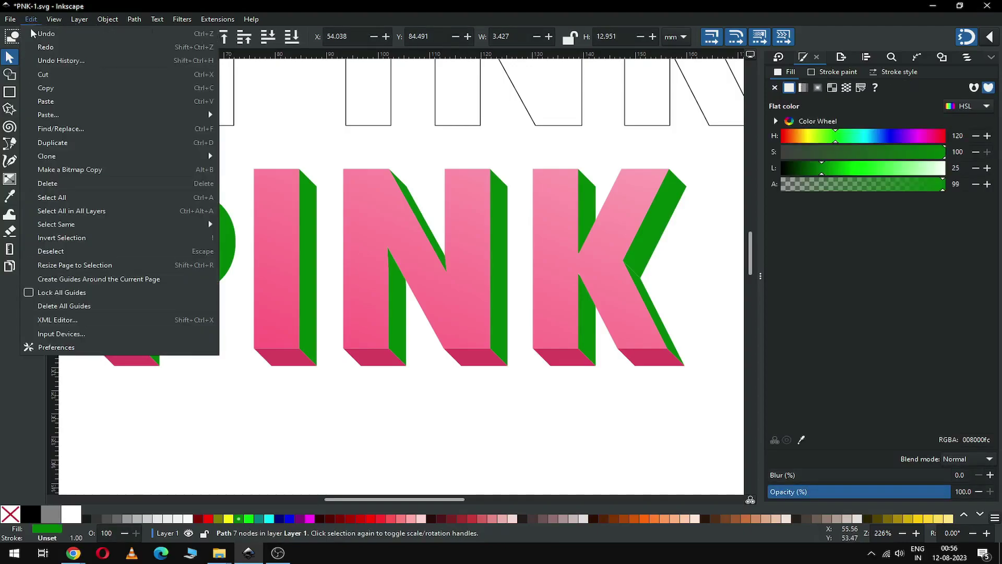
{"action": "mouse_move", "coordinate": [64, 226]}
{"action": "left_click", "coordinate": [250, 238]}
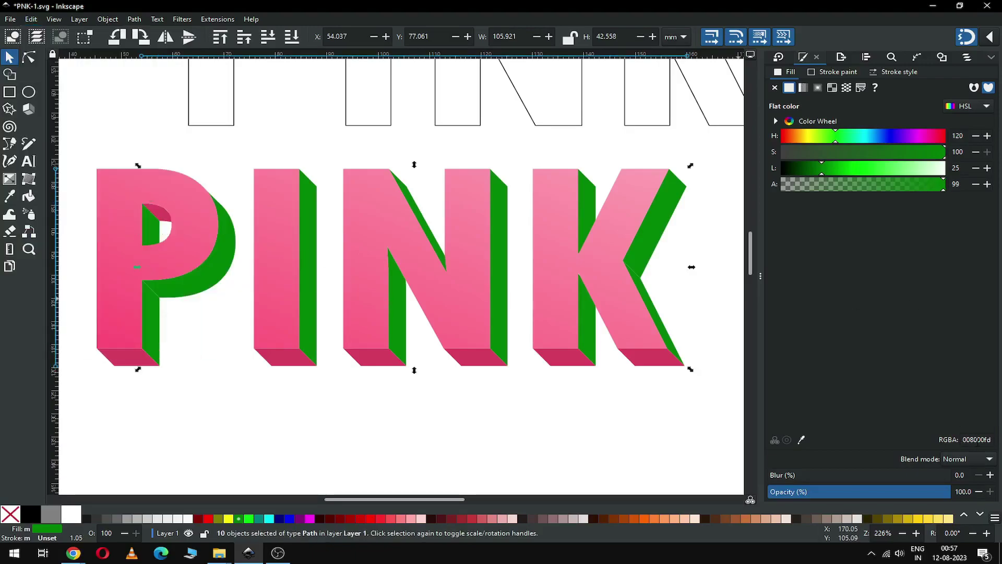
{"action": "double_click", "coordinate": [978, 439]}
{"action": "key", "text": "ctrl+v"}
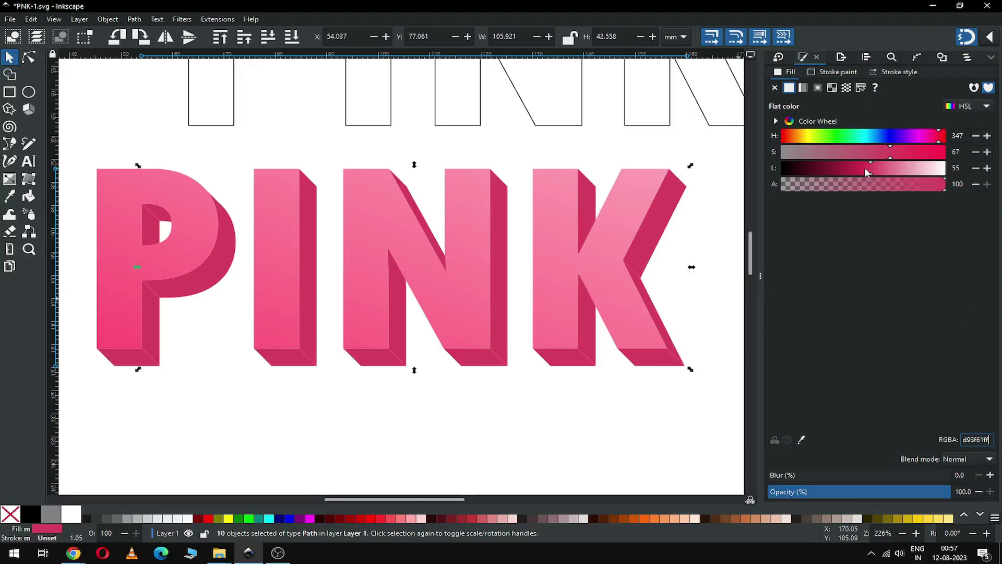
Adjust the side faces to saturation 62 and lightness 58, and darken the letters' bottom faces and the P's inner curved face
{"action": "mouse_move", "coordinate": [867, 172]}
{"action": "left_mouse_down"}
{"action": "mouse_move", "coordinate": [890, 172]}
{"action": "mouse_move", "coordinate": [883, 162]}
{"action": "mouse_move", "coordinate": [879, 174]}
{"action": "left_mouse_up"}
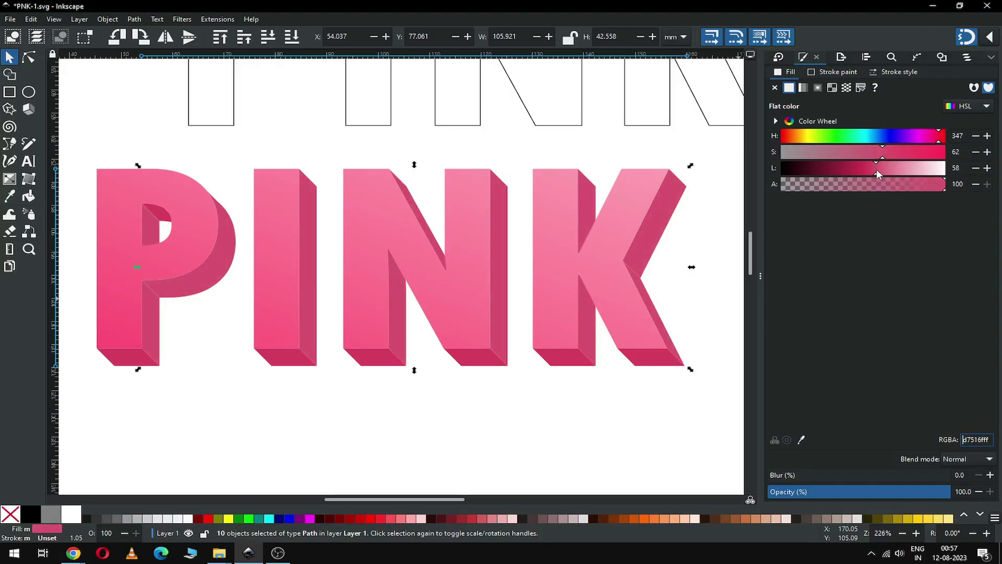
{"action": "left_click", "coordinate": [701, 421]}
{"action": "left_click_drag", "start_coordinate": [703, 422], "coordinate": [84, 337]}
{"action": "left_click", "coordinate": [613, 414]}
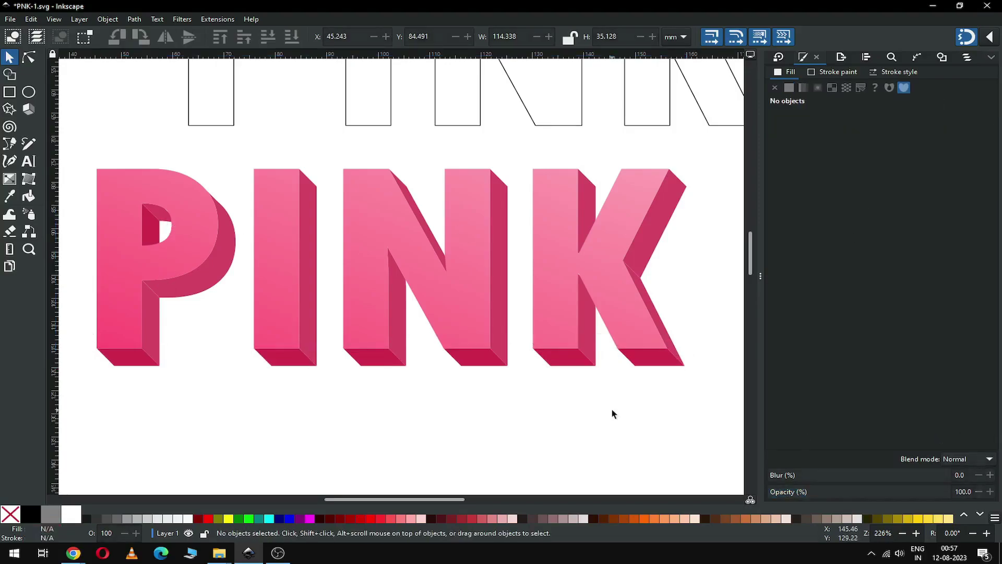
Convert the stroke of the outlined PINK lettering to a path and fill it with light pink (ffaaaa)
{"action": "key", "text": "minus"}
{"action": "key", "text": "minus"}
{"action": "key", "text": "minus"}
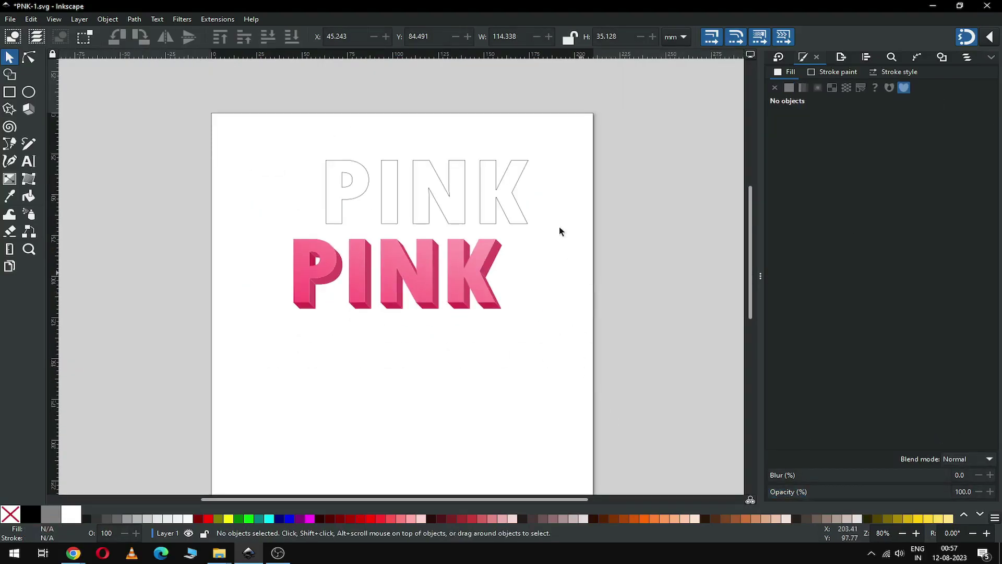
{"action": "key", "text": "z"}
{"action": "left_click_drag", "start_coordinate": [219, 147], "coordinate": [648, 361]}
{"action": "left_click", "coordinate": [9, 59]}
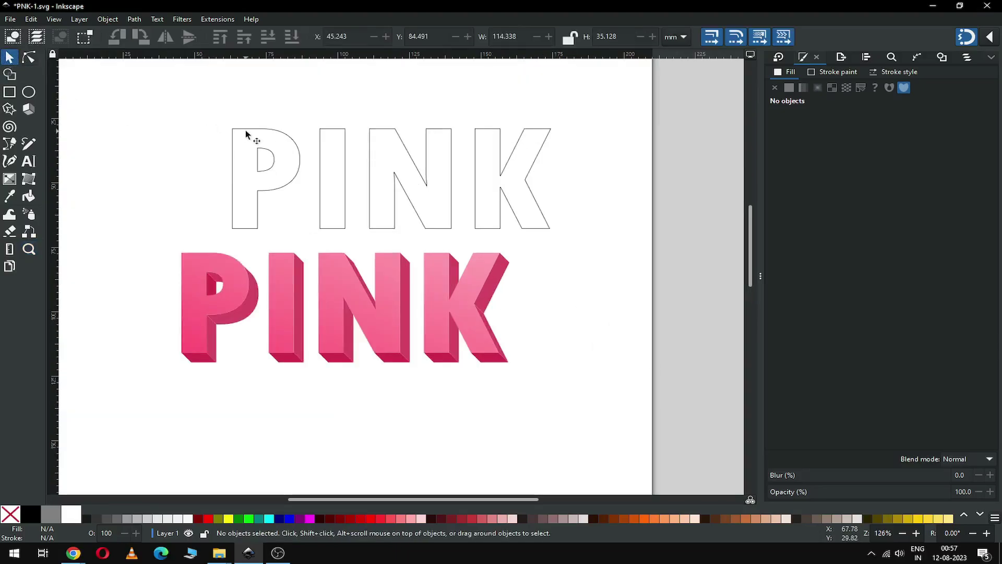
{"action": "left_click", "coordinate": [246, 132]}
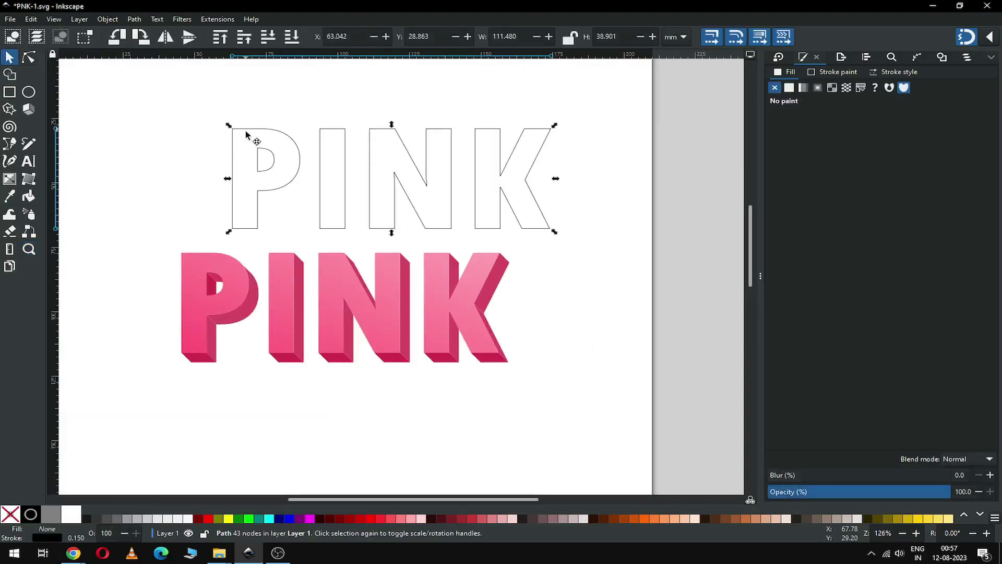
{"action": "left_click_drag", "start_coordinate": [246, 132], "coordinate": [242, 139]}
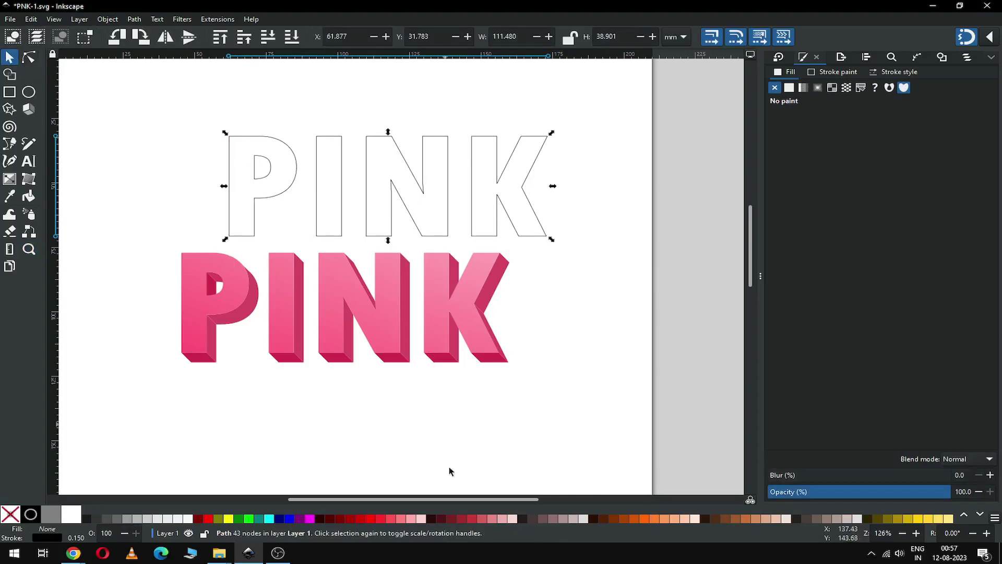
{"action": "left_click", "coordinate": [135, 20]}
{"action": "left_click", "coordinate": [153, 50]}
{"action": "left_click", "coordinate": [409, 519]}
Move the light pink outline onto the 3D lettering so it lines up exactly with the edges of the front faces
{"action": "left_click_drag", "start_coordinate": [342, 205], "coordinate": [326, 302]}
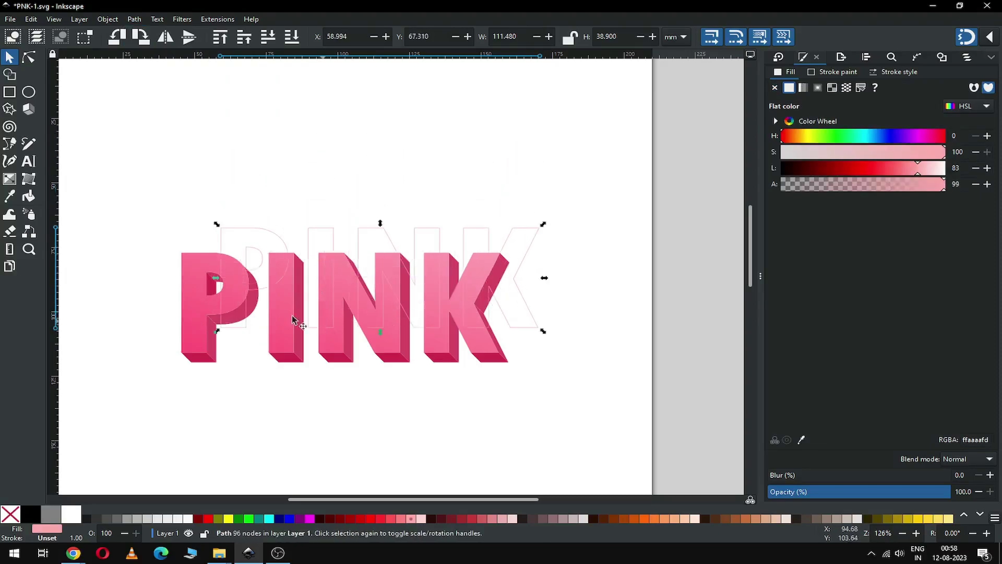
{"action": "key", "text": "z"}
{"action": "left_click_drag", "start_coordinate": [148, 204], "coordinate": [385, 376]}
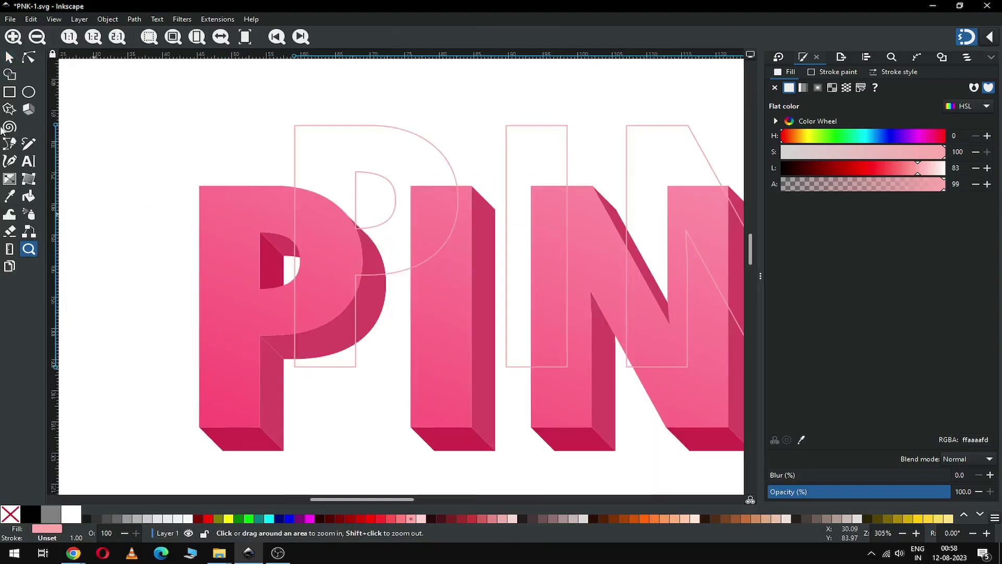
{"action": "left_click", "coordinate": [9, 57]}
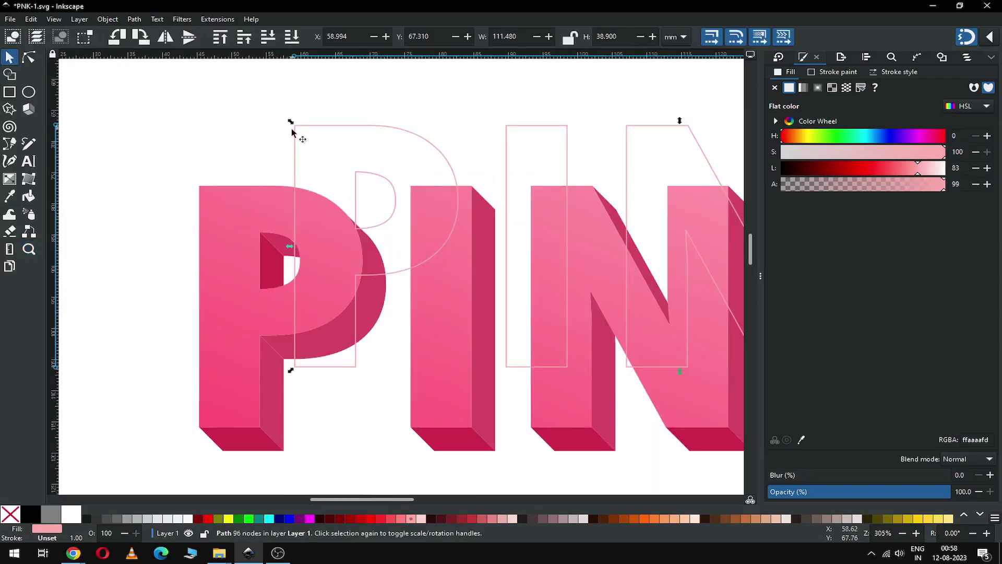
{"action": "left_click_drag", "start_coordinate": [291, 128], "coordinate": [201, 195]}
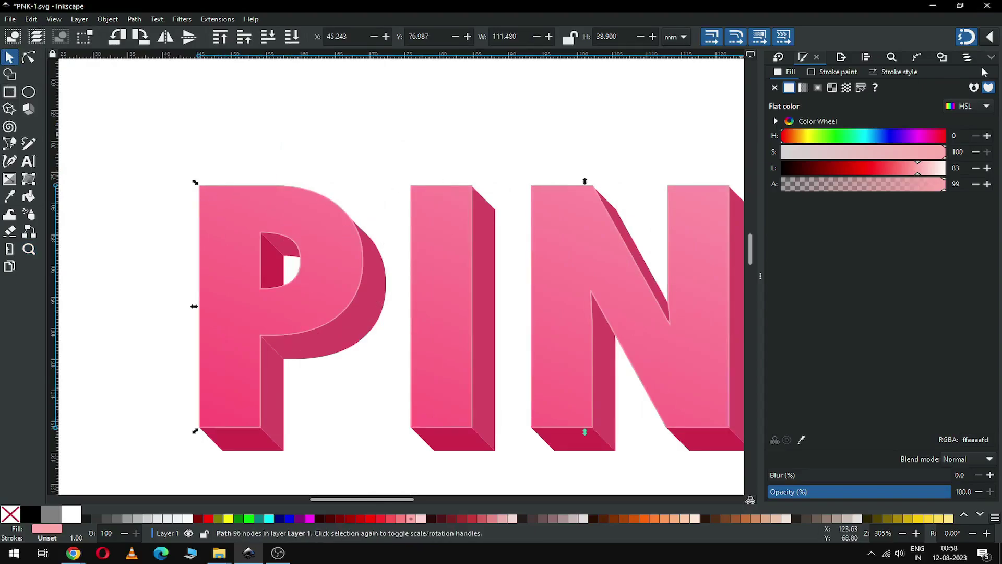
{"action": "left_click", "coordinate": [990, 38]}
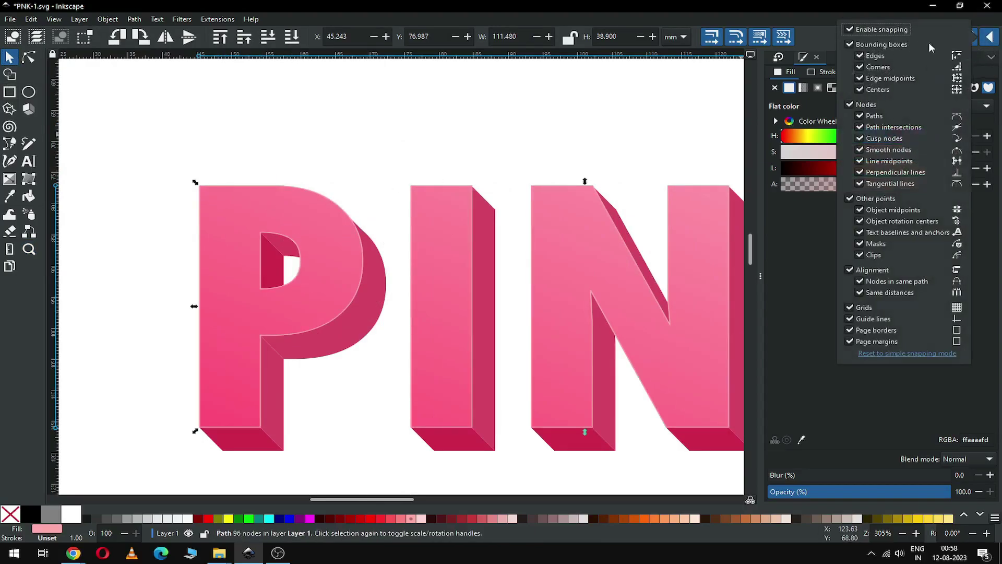
{"action": "left_click", "coordinate": [991, 38]}
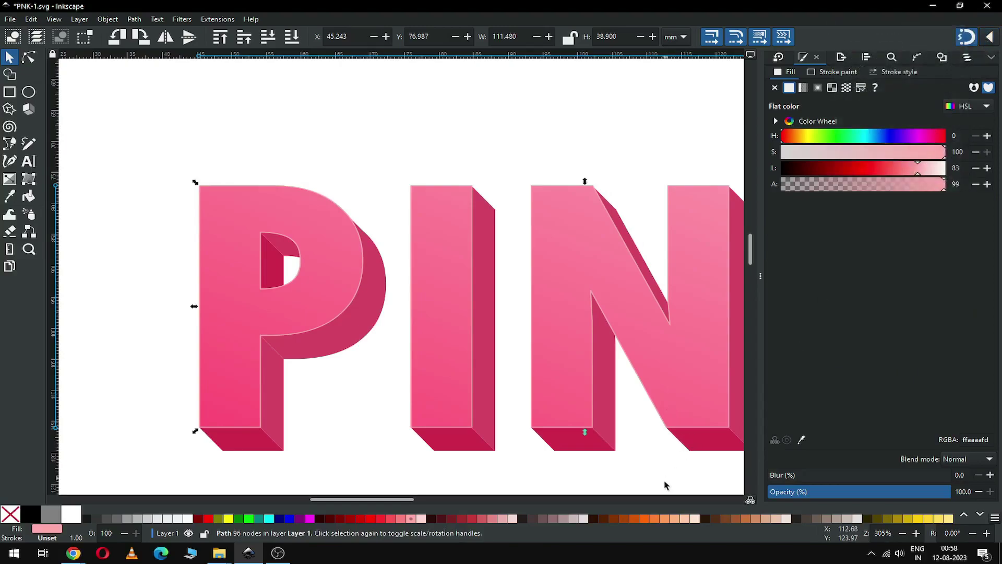
Reduce the opacity of the light pink outline to 40.1%
{"action": "left_click", "coordinate": [928, 492]}
{"action": "left_click_drag", "start_coordinate": [902, 491], "coordinate": [858, 493]}
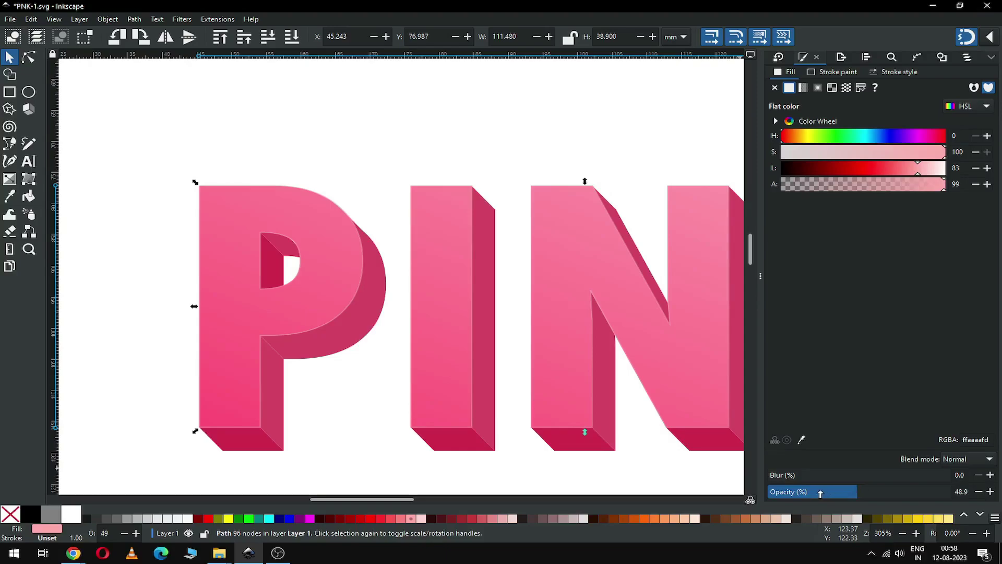
{"action": "left_click_drag", "start_coordinate": [823, 491], "coordinate": [823, 492]}
{"action": "left_click", "coordinate": [841, 491]}
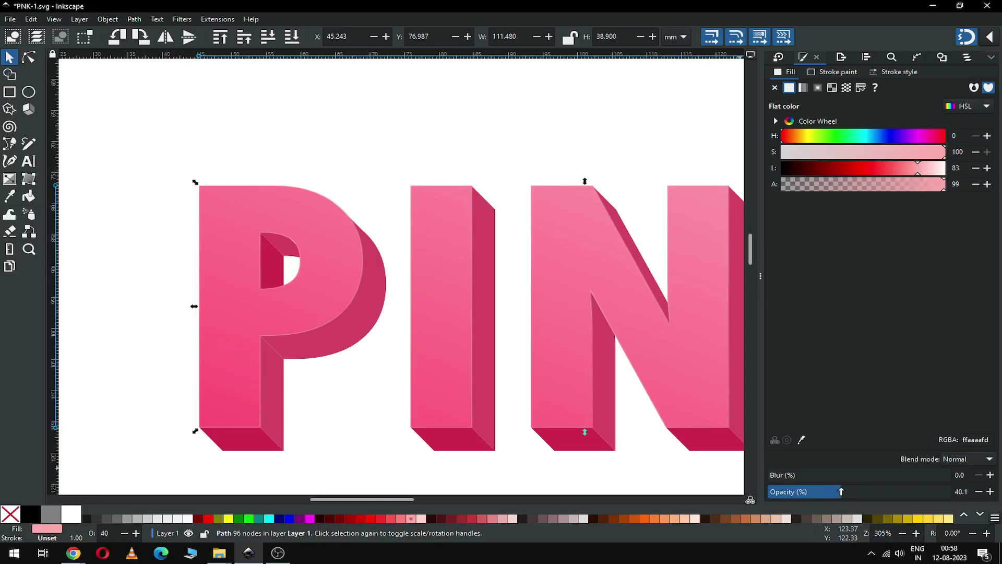
{"action": "left_click", "coordinate": [506, 163]}
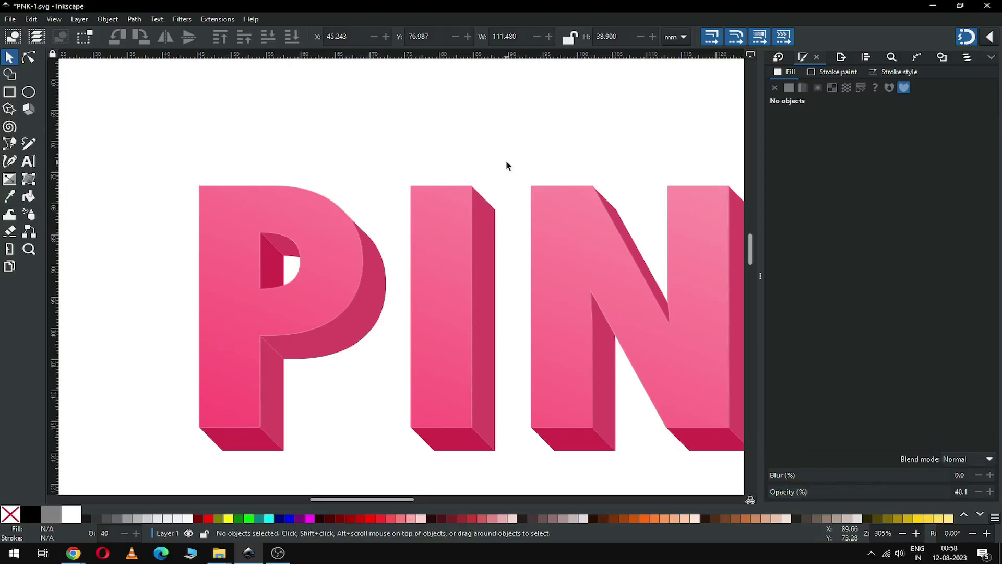
Save the document
{"action": "key", "text": "minus"}
{"action": "key", "text": "minus"}
{"action": "key", "text": "minus"}
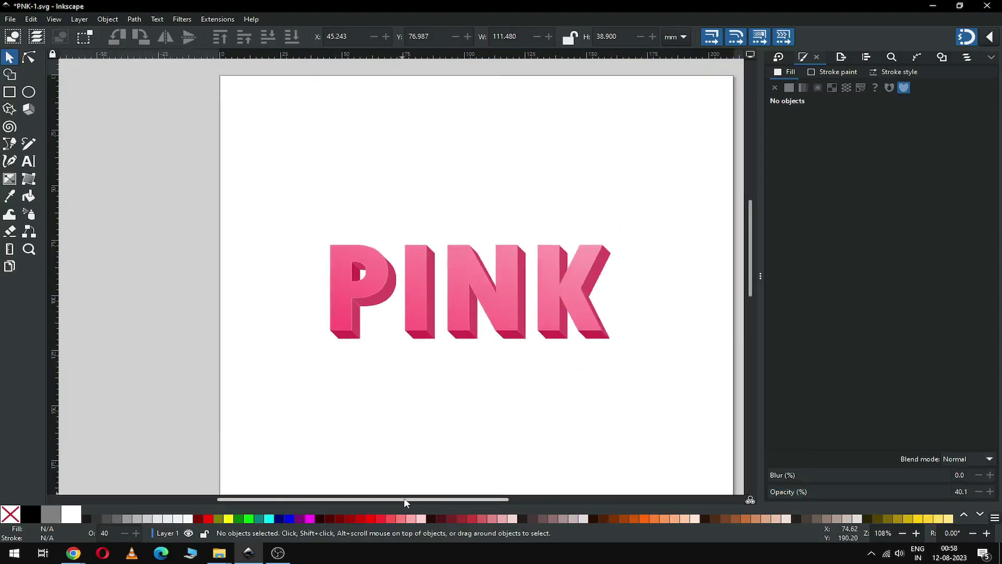
{"action": "left_click_drag", "start_coordinate": [407, 500], "coordinate": [470, 428]}
{"action": "key", "text": "ctrl+s"}
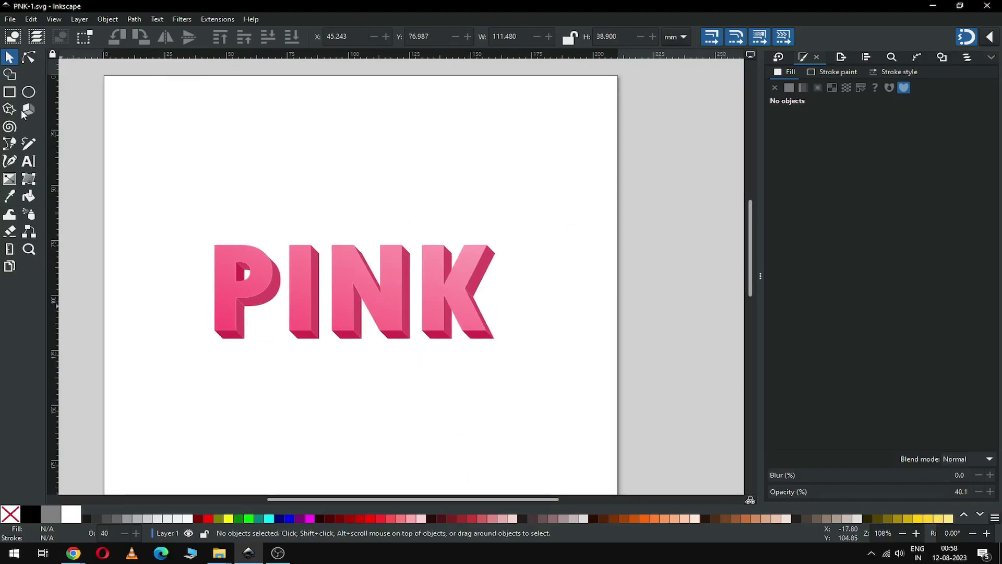
Draw a background rectangle about 217.5 × 130.2 mm around the lettering and set its opacity to 100%
{"action": "left_click", "coordinate": [10, 93]}
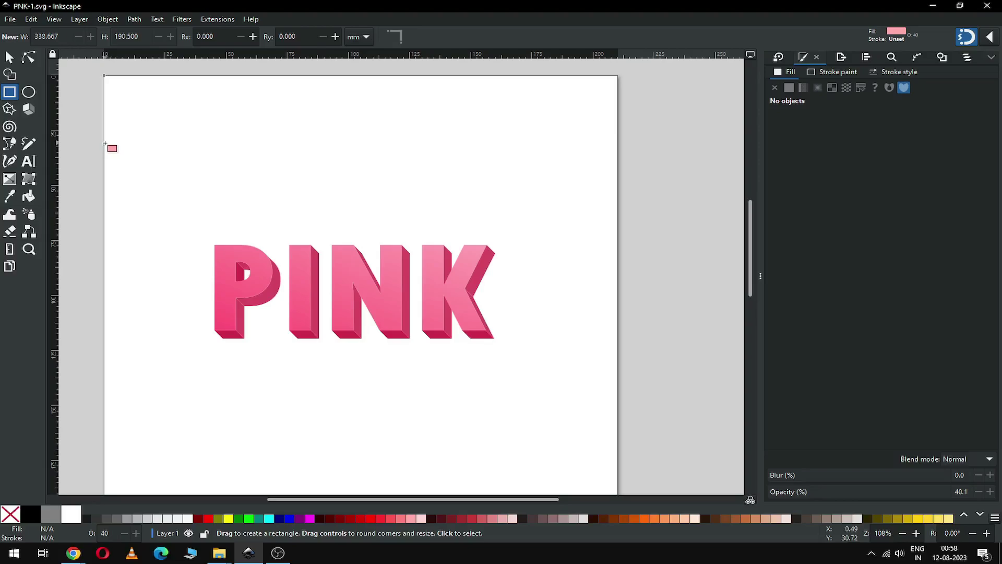
{"action": "left_click_drag", "start_coordinate": [105, 143], "coordinate": [636, 431]}
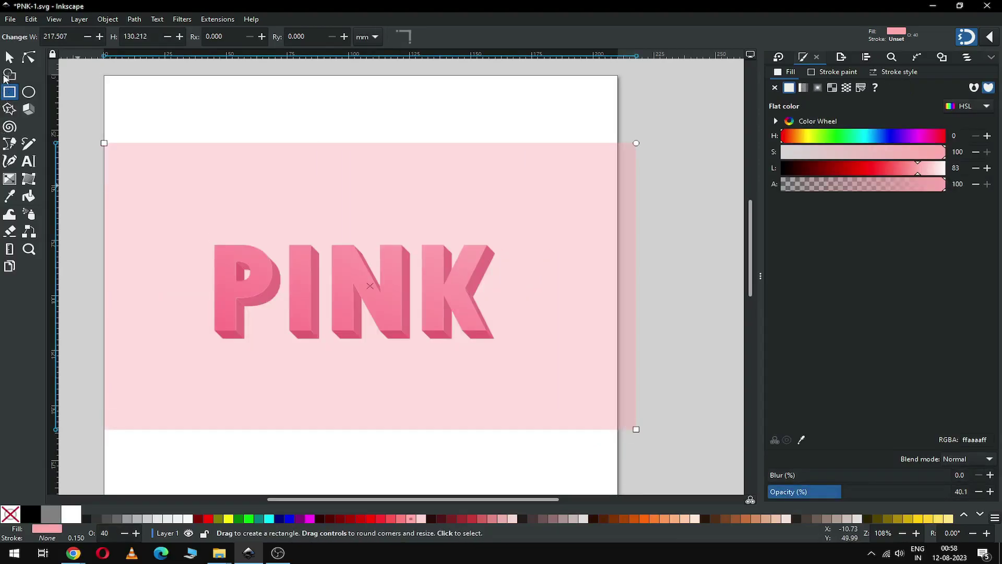
{"action": "key", "text": "s"}
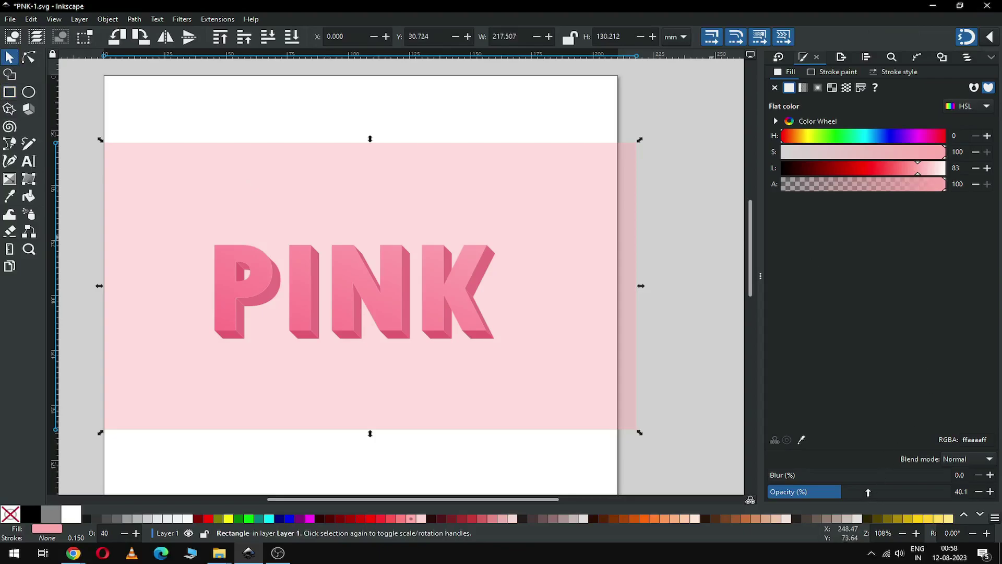
{"action": "left_click_drag", "start_coordinate": [868, 492], "coordinate": [956, 492]}
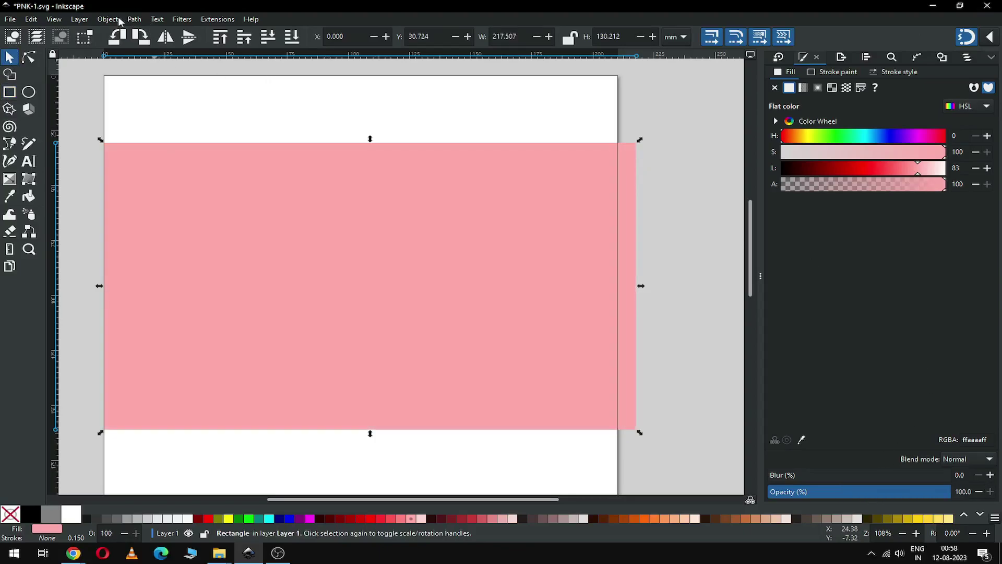
Send the rectangle behind the lettering and fill it with the pink sampled from the letter I
{"action": "left_click", "coordinate": [108, 19]}
{"action": "left_click", "coordinate": [129, 266]}
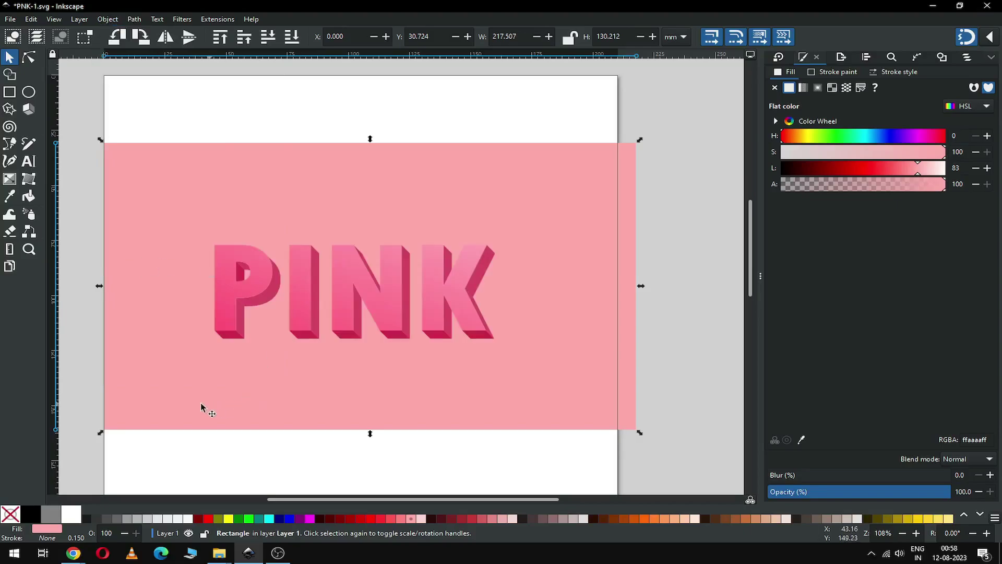
{"action": "left_click", "coordinate": [10, 197]}
{"action": "left_click_drag", "start_coordinate": [305, 253], "coordinate": [316, 261]}
{"action": "key", "text": "s"}
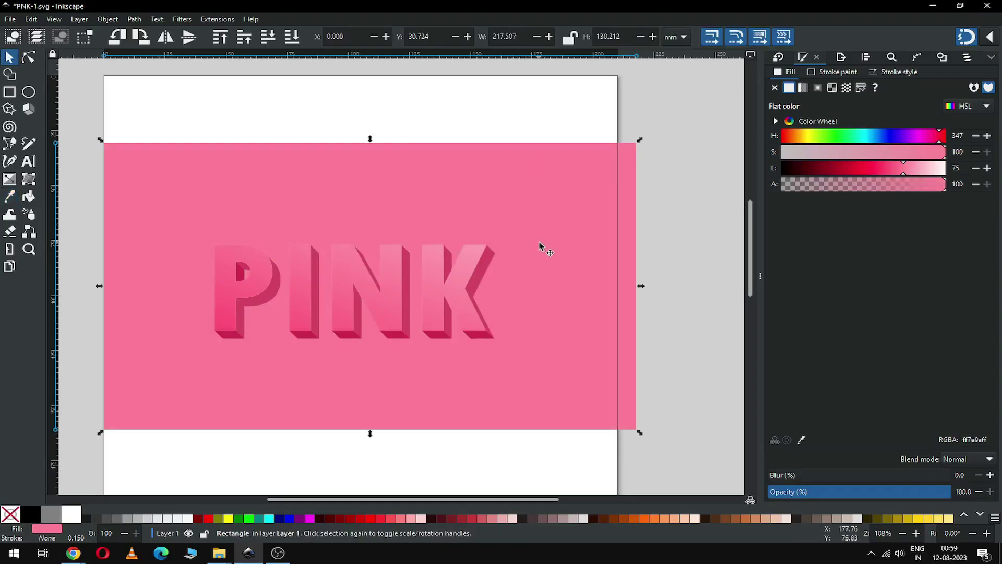
Apply a radial gradient to the background rectangle and move its centre to just above the K
{"action": "left_click", "coordinate": [818, 88]}
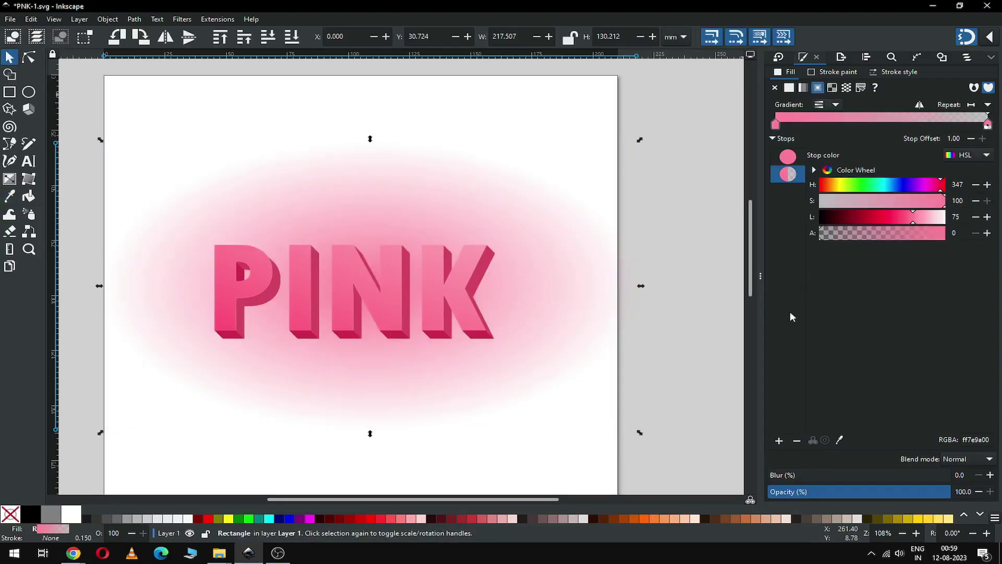
{"action": "left_click", "coordinate": [10, 179]}
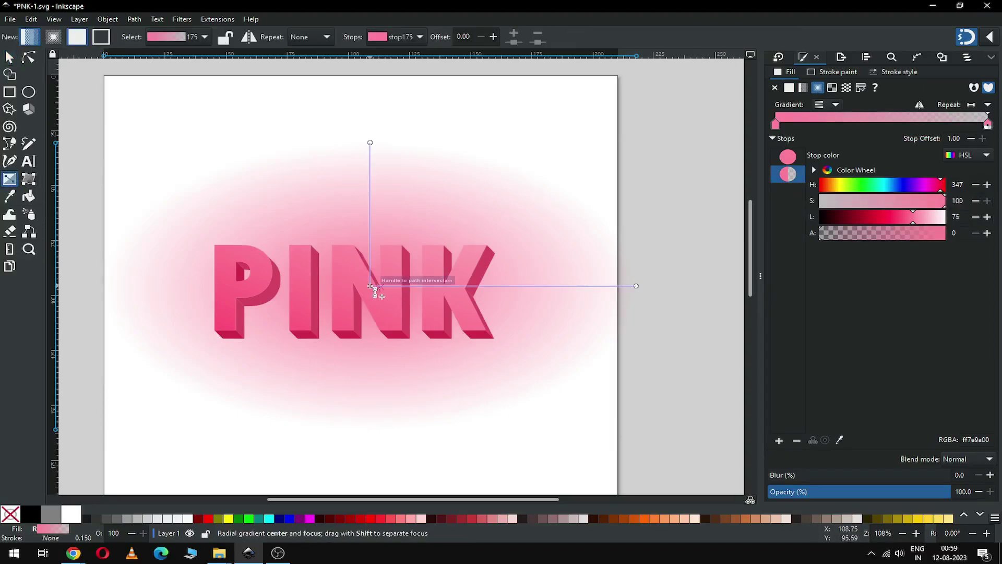
{"action": "left_click_drag", "start_coordinate": [370, 286], "coordinate": [464, 217]}
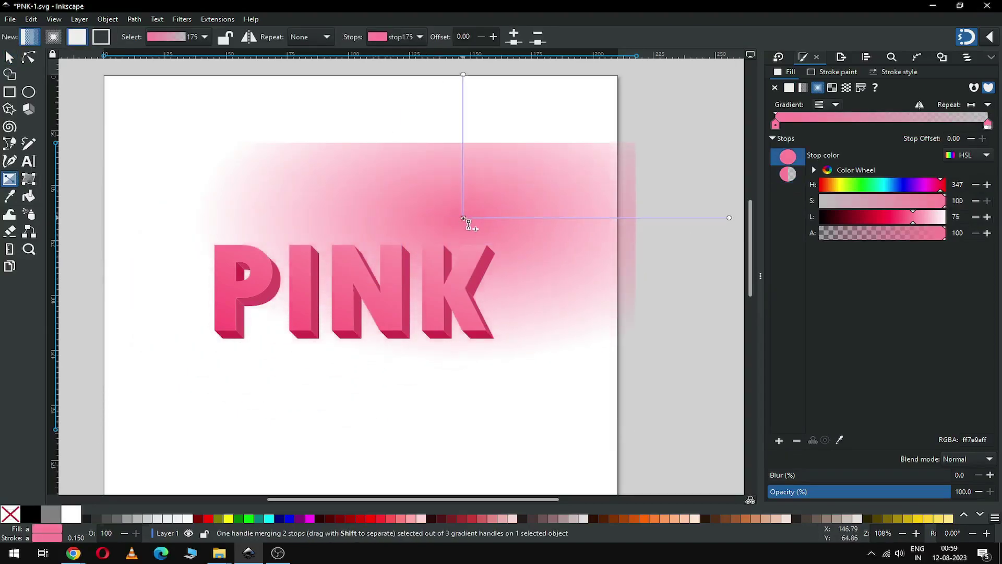
Set the gradient's outer stop to alpha 100 and lighten its centre stop to lightness 88 (ffc0cf)
{"action": "left_click", "coordinate": [729, 218]}
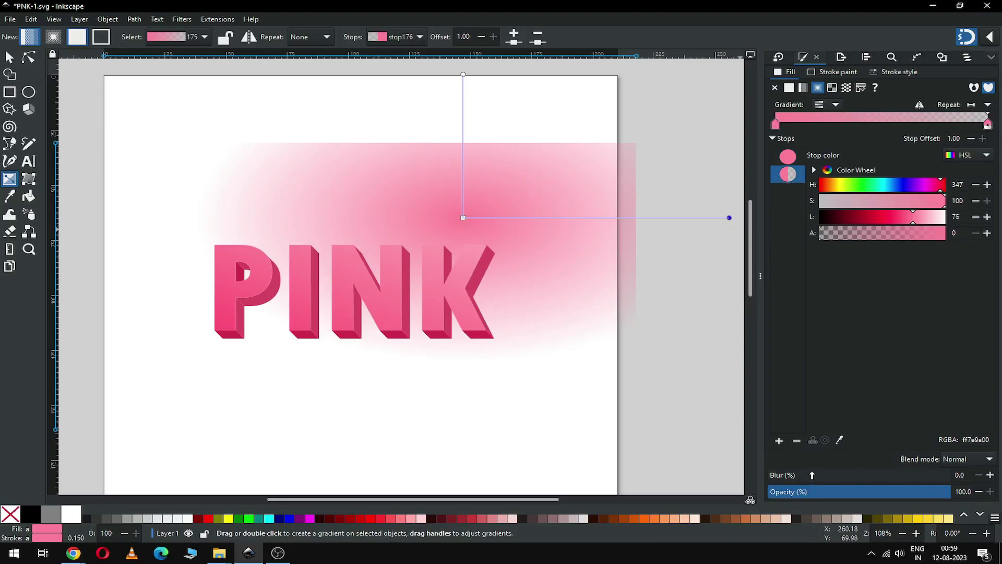
{"action": "left_click_drag", "start_coordinate": [853, 236], "coordinate": [946, 234]}
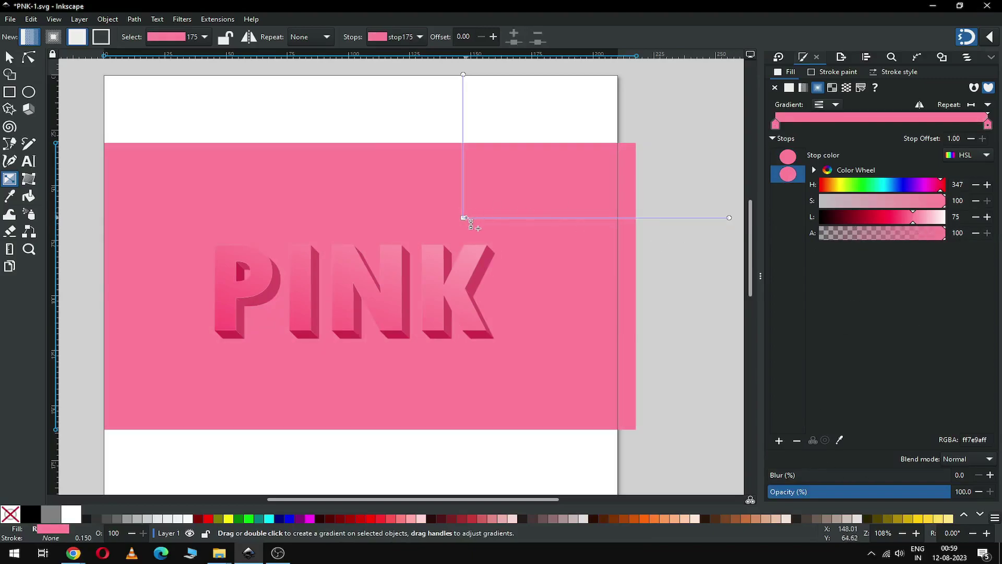
{"action": "left_click", "coordinate": [463, 218]}
{"action": "left_click_drag", "start_coordinate": [922, 221], "coordinate": [932, 222]}
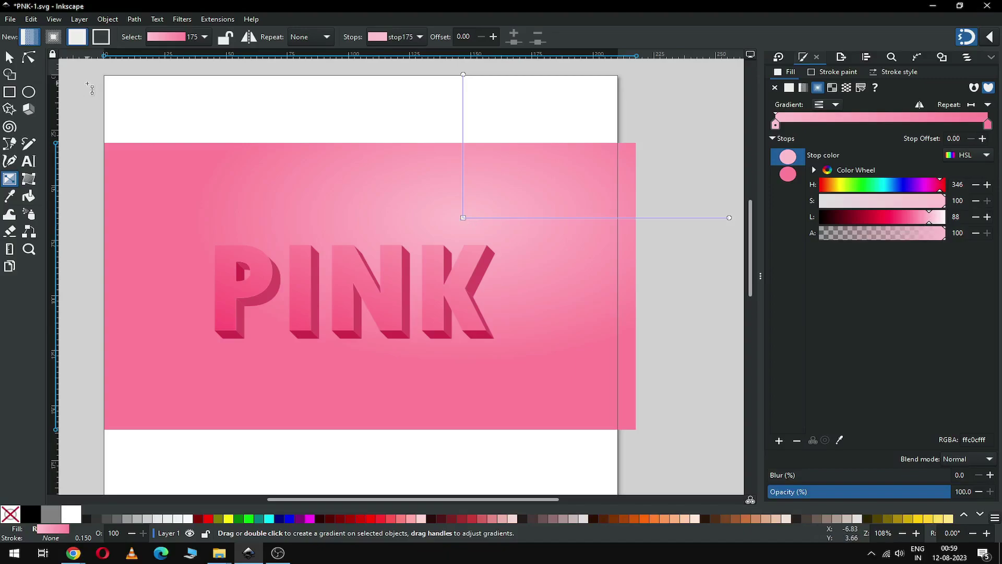
{"action": "left_click", "coordinate": [8, 58]}
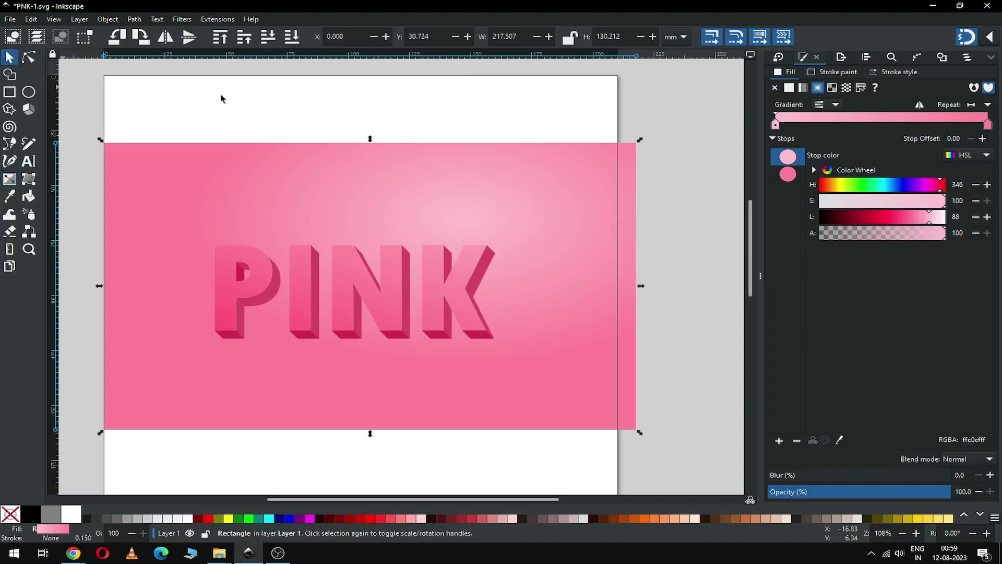
{"action": "left_click", "coordinate": [285, 106]}
Duplicate the gradient-filled front face of the PINK lettering and move the copy down, slightly to the left
{"action": "key", "text": "minus"}
{"action": "scroll", "coordinate": [748, 261], "scroll_direction": "down", "scroll_amount": 1}
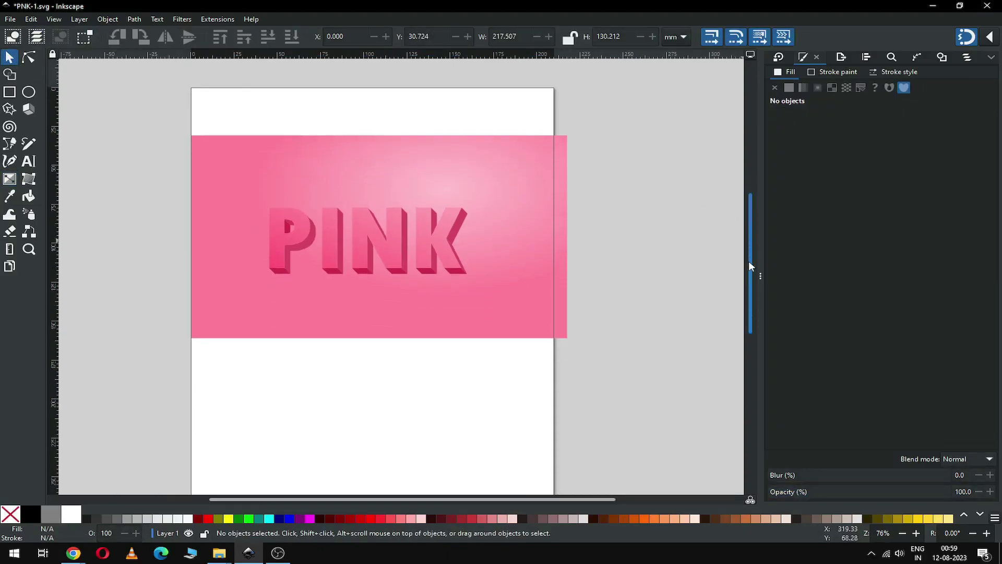
{"action": "scroll", "coordinate": [748, 239], "scroll_direction": "up", "scroll_amount": 1}
{"action": "double_click", "coordinate": [326, 295]}
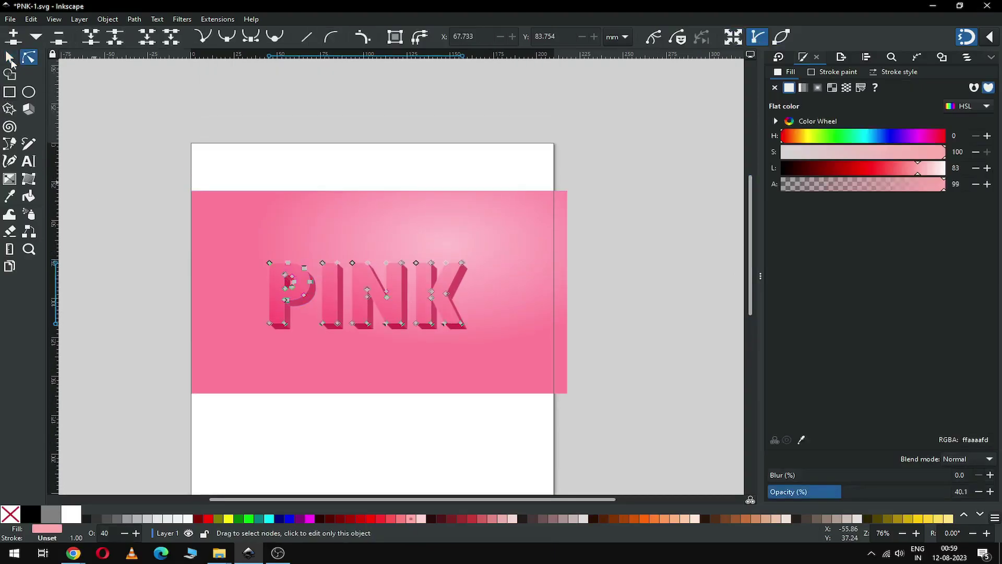
{"action": "key", "text": "s"}
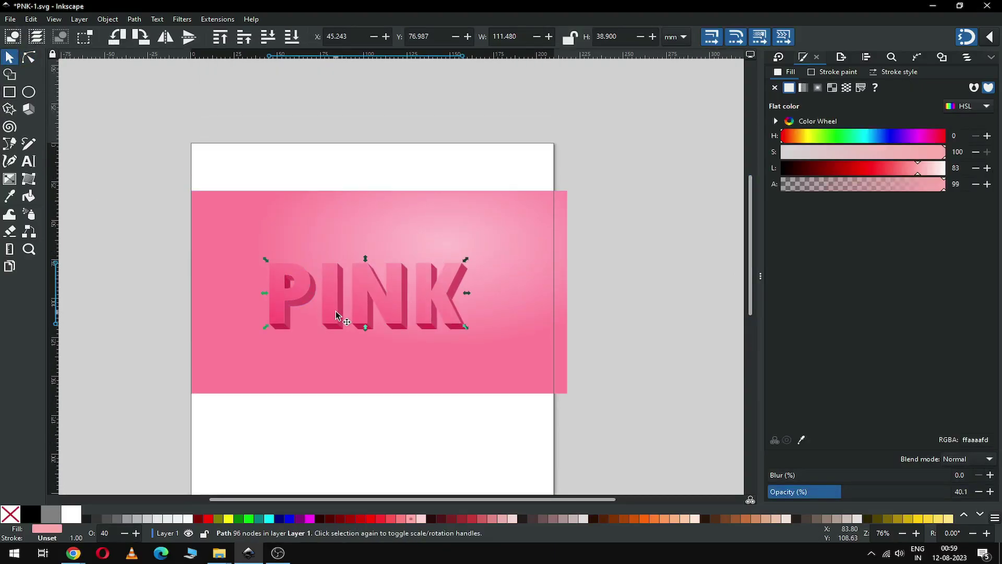
{"action": "key", "text": "z"}
{"action": "left_click_drag", "start_coordinate": [181, 236], "coordinate": [600, 430]}
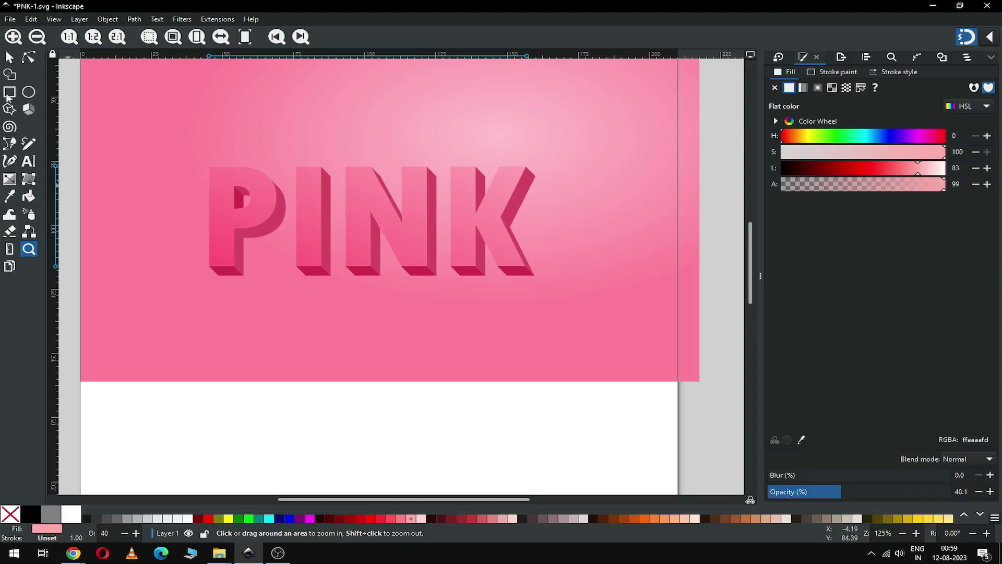
{"action": "left_click", "coordinate": [9, 59]}
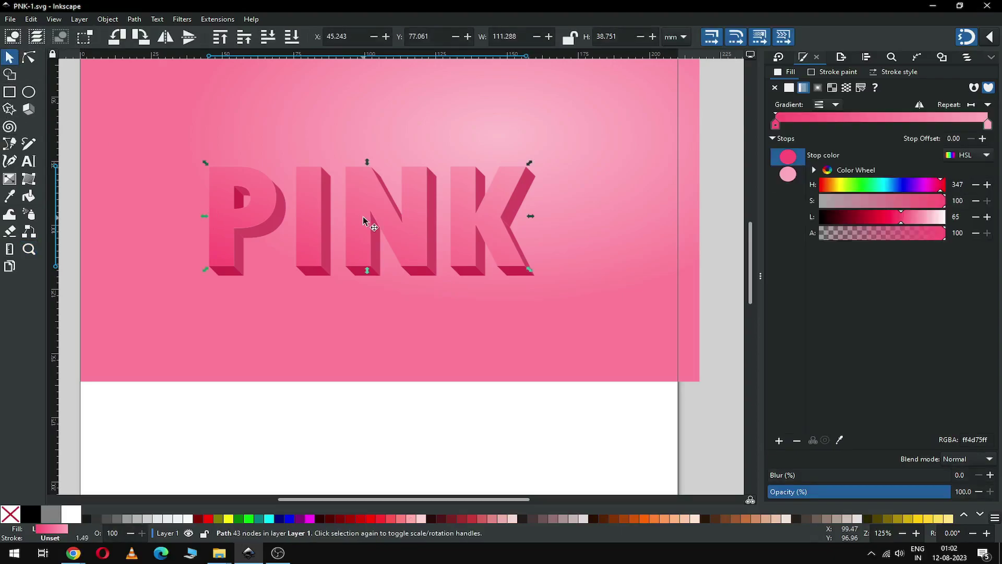
{"action": "right_click", "coordinate": [364, 219]}
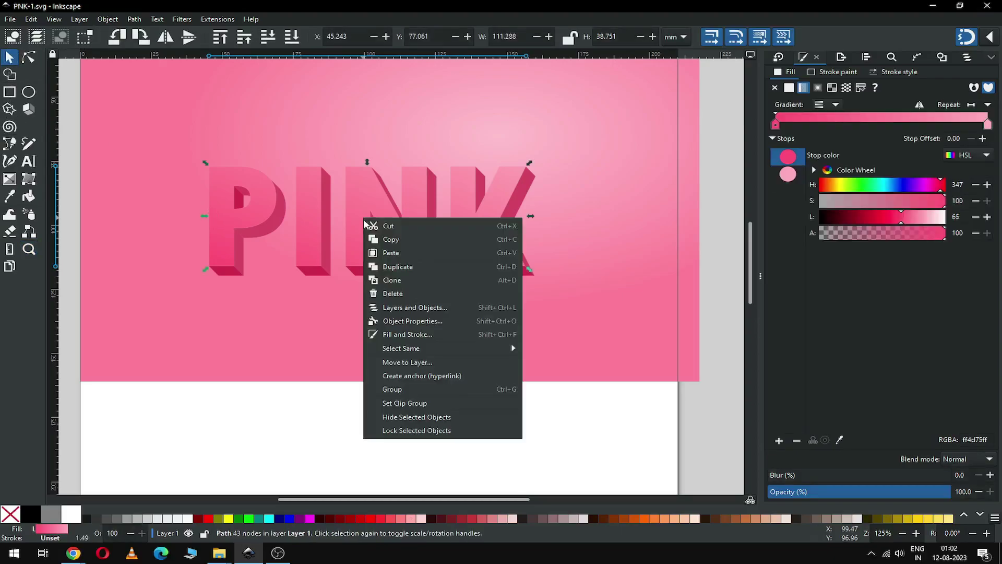
{"action": "left_click", "coordinate": [392, 265]}
{"action": "left_click_drag", "start_coordinate": [361, 264], "coordinate": [348, 323]}
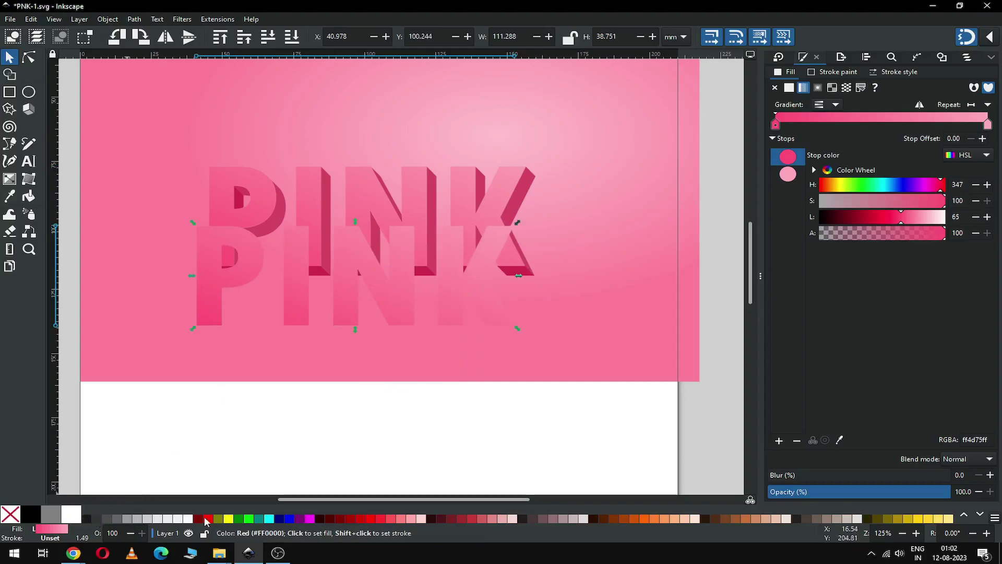
Fill the front-face copy with green (008000) and lower it to the bottom together with the background rectangle, behind the extruded lettering
{"action": "left_click", "coordinate": [238, 518]}
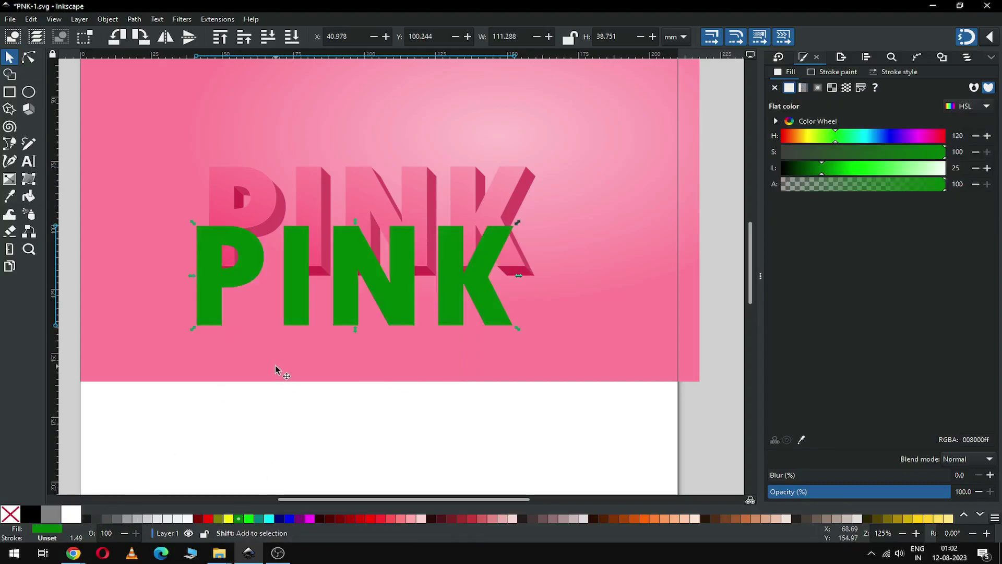
{"action": "left_click", "coordinate": [274, 366], "text": "shift"}
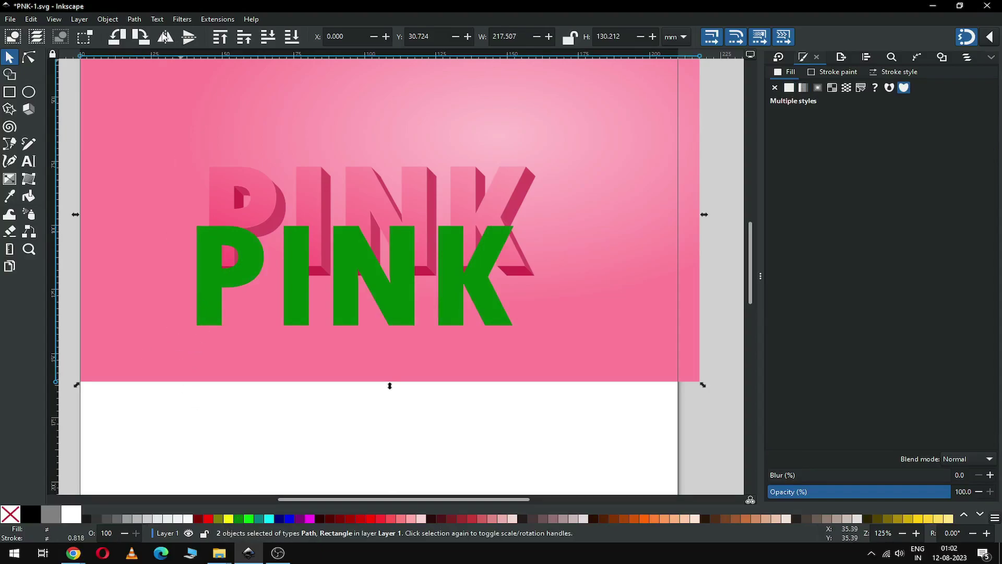
{"action": "left_click", "coordinate": [107, 19]}
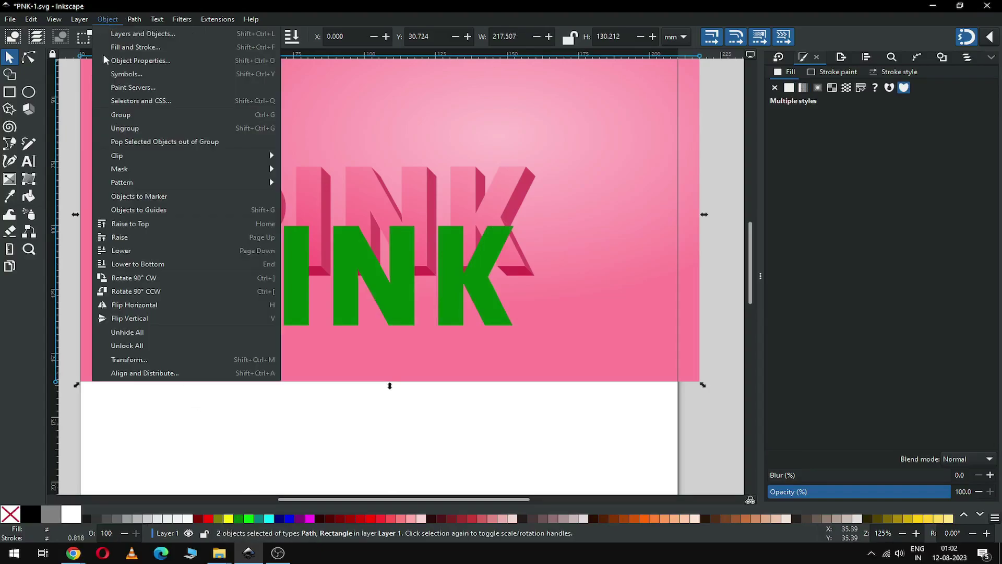
{"action": "left_click", "coordinate": [126, 262]}
{"action": "left_click", "coordinate": [220, 421]}
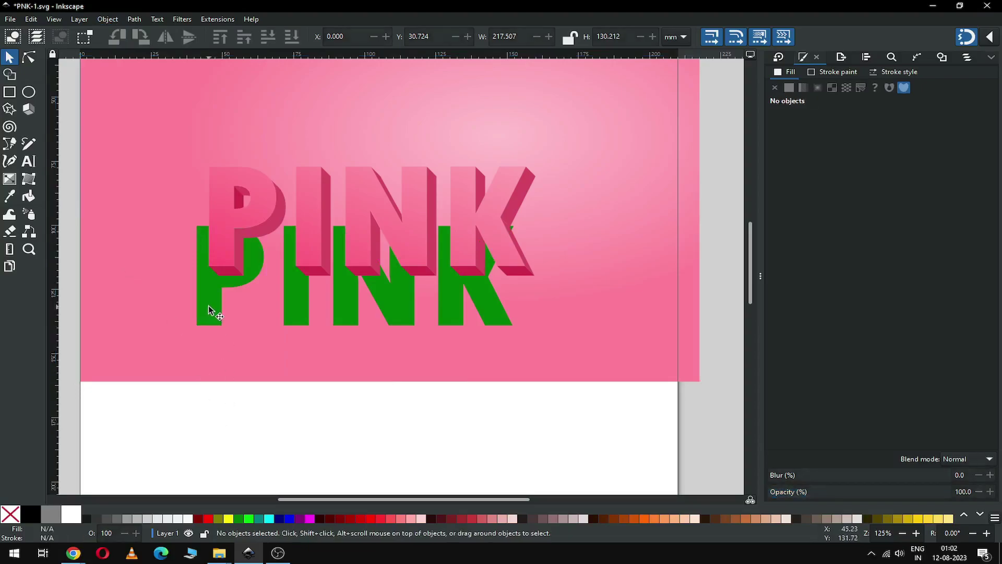
Move the green copy up behind the lettering, offset slightly down and right as a shadow, and disable snapping
{"action": "left_click", "coordinate": [208, 307]}
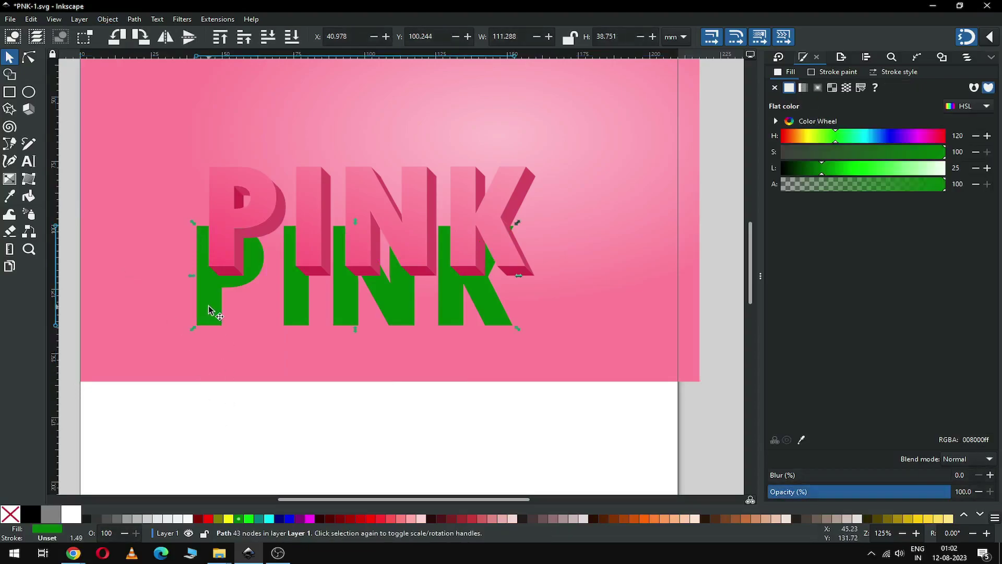
{"action": "mouse_move", "coordinate": [214, 284]}
{"action": "left_mouse_down"}
{"action": "mouse_move", "coordinate": [223, 261]}
{"action": "mouse_move", "coordinate": [225, 272]}
{"action": "left_mouse_up"}
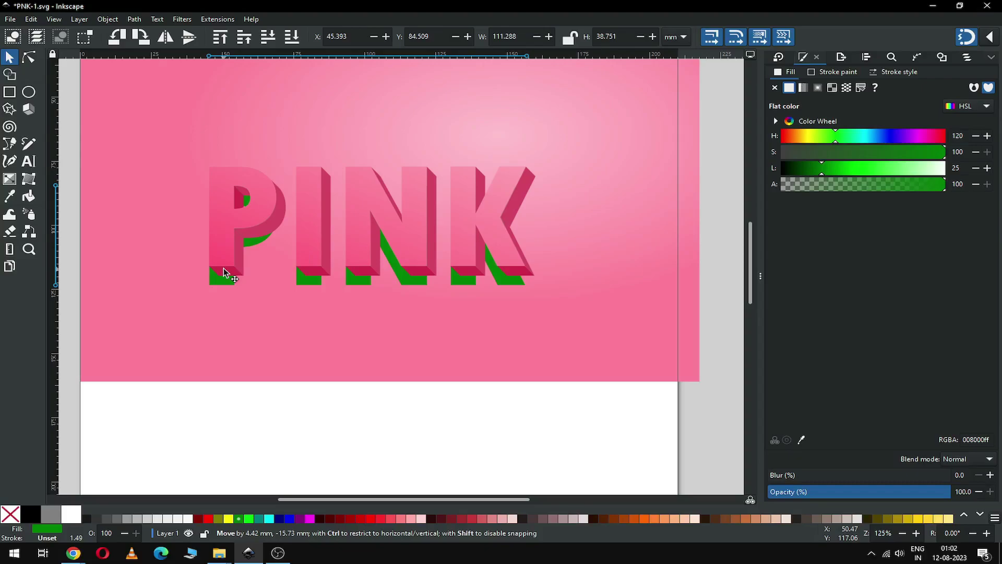
{"action": "mouse_move", "coordinate": [223, 270]}
{"action": "left_mouse_down"}
{"action": "mouse_move", "coordinate": [232, 269]}
{"action": "mouse_move", "coordinate": [226, 284]}
{"action": "left_mouse_up"}
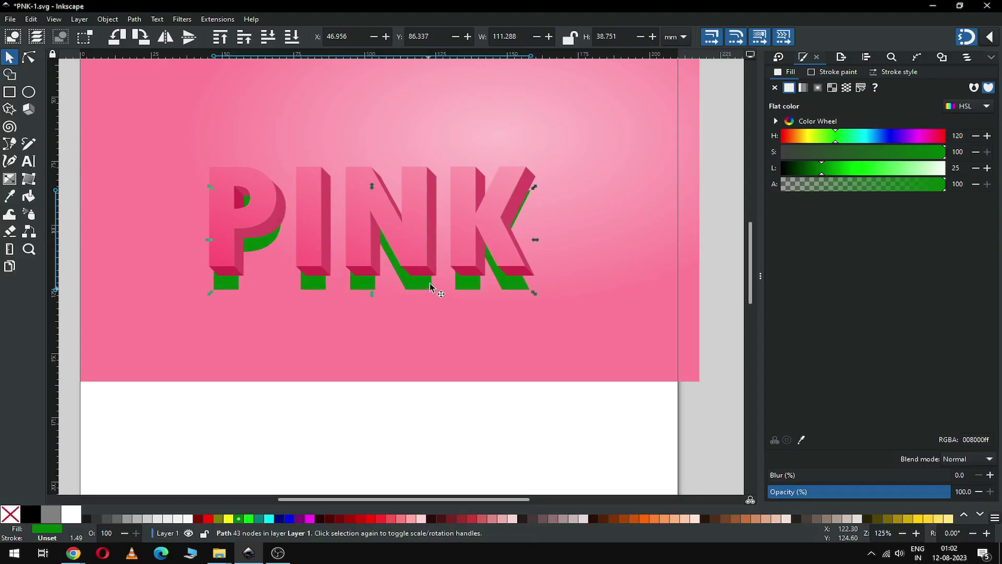
{"action": "left_click", "coordinate": [990, 38]}
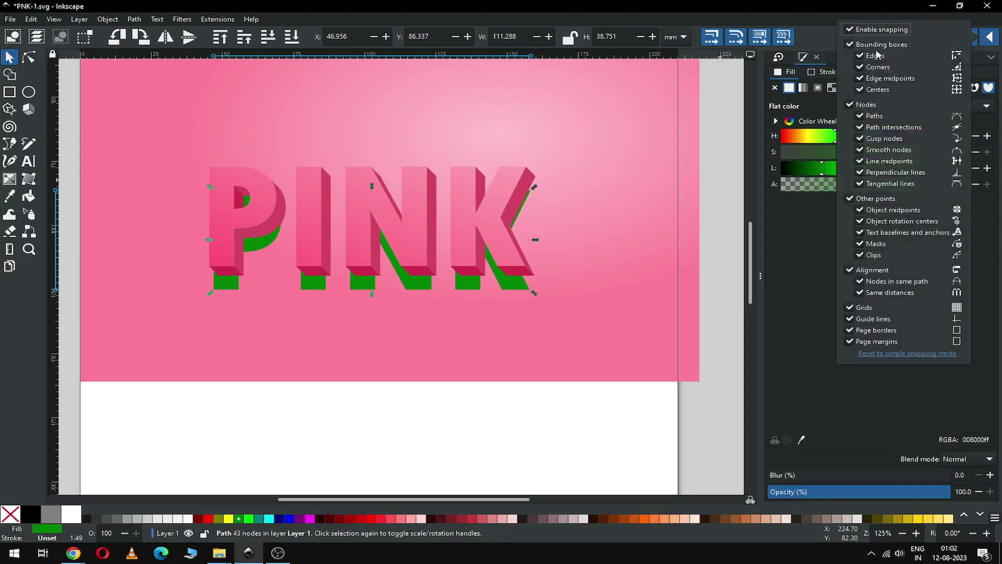
{"action": "left_click", "coordinate": [546, 419]}
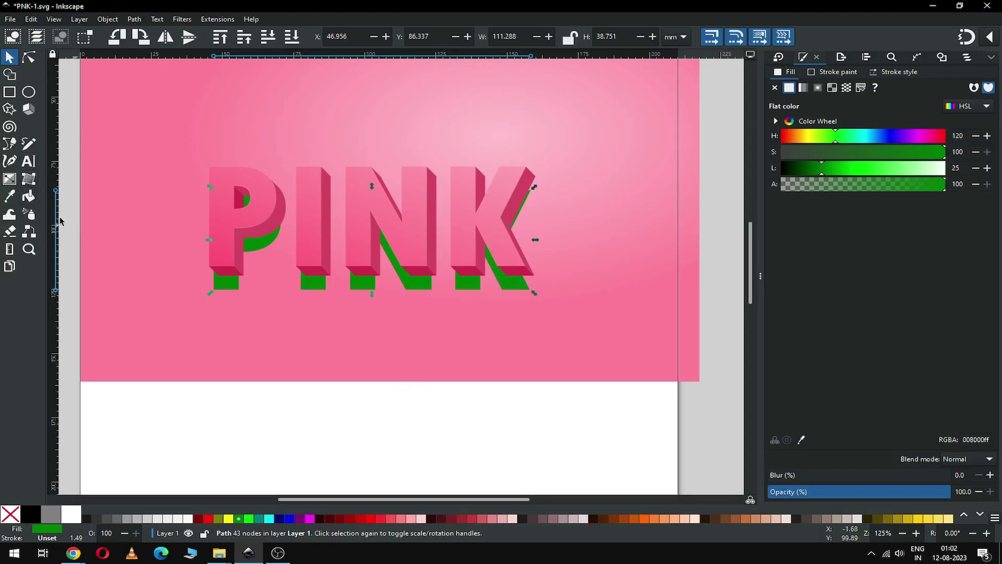
Fill the shadow copy with the dark pink sampled from the underside of the P and darken it to lightness 20
{"action": "left_click", "coordinate": [9, 196]}
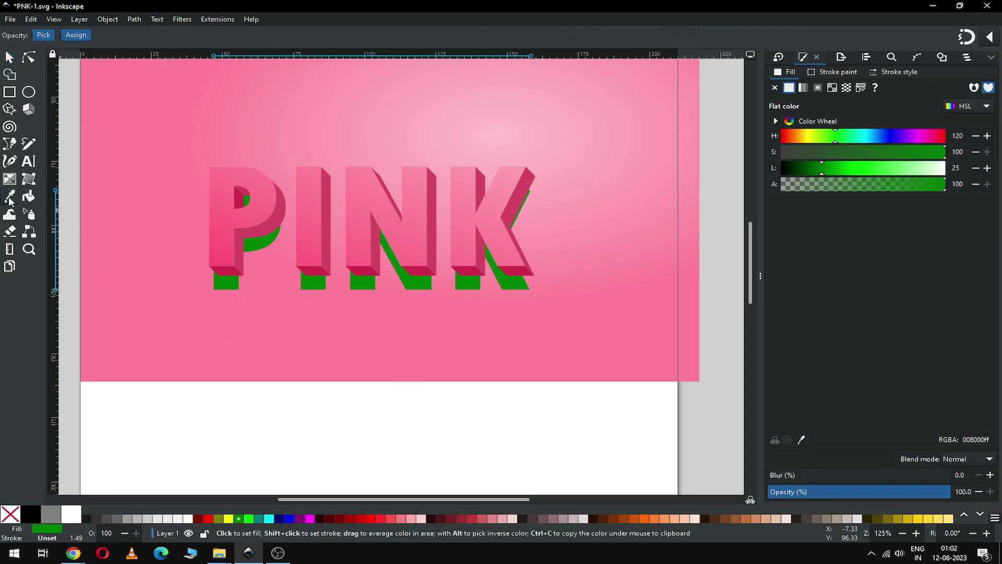
{"action": "left_click", "coordinate": [228, 273]}
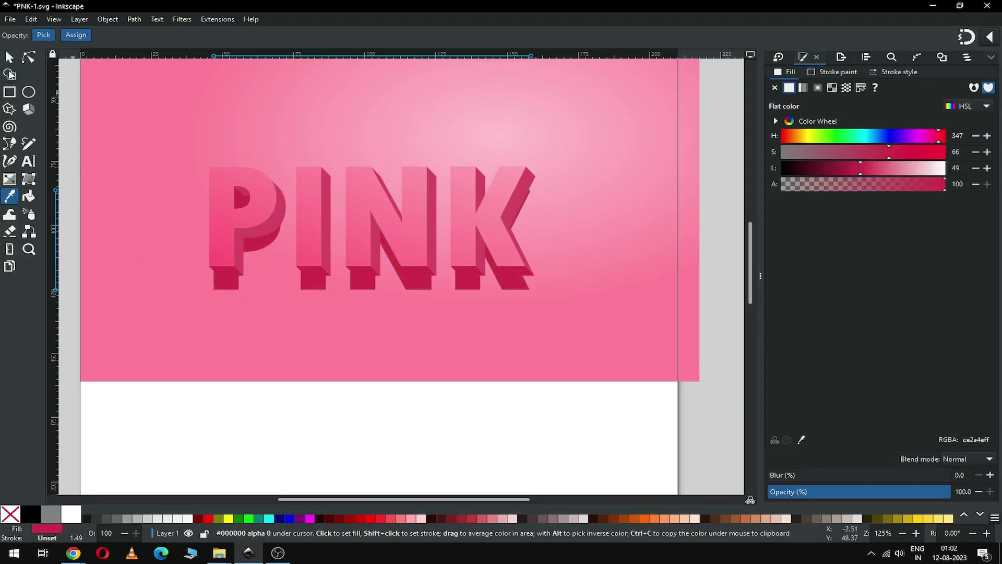
{"action": "left_click", "coordinate": [10, 57]}
{"action": "left_click", "coordinate": [848, 166]}
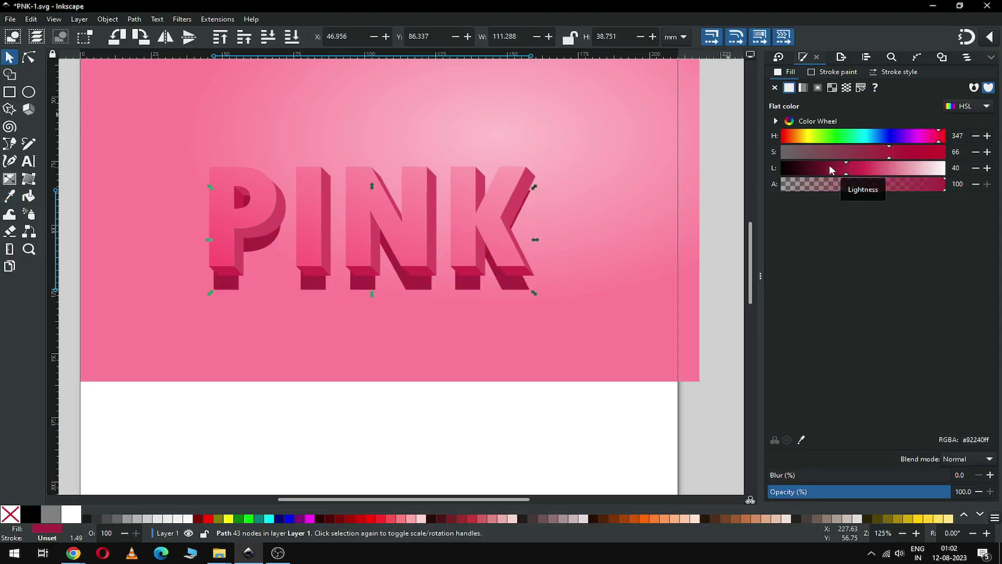
{"action": "left_click", "coordinate": [828, 166]}
{"action": "left_click", "coordinate": [814, 167]}
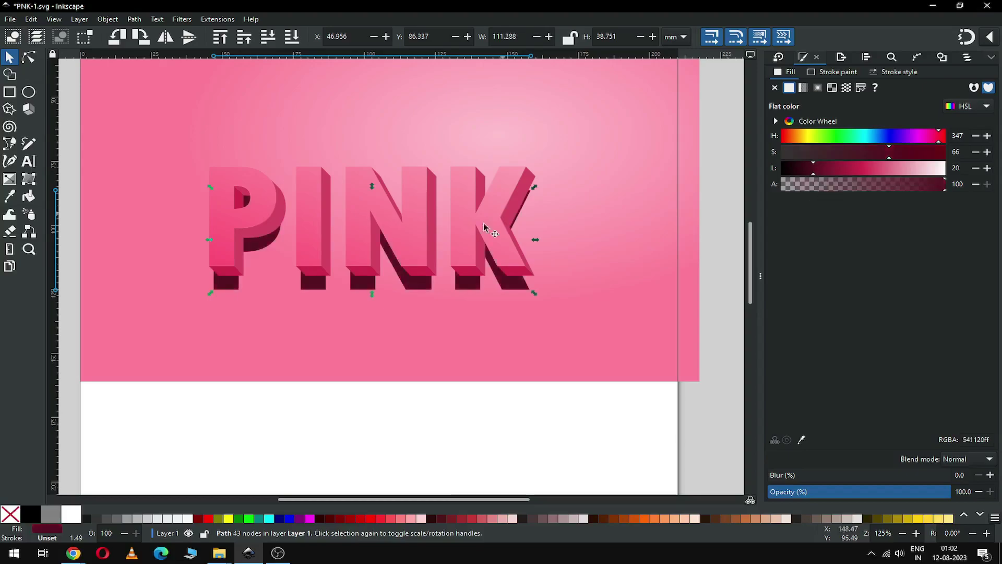
Blur the shadow by about 21.7% and set its fill lightness to 30 (7e1a30)
{"action": "left_click", "coordinate": [788, 475]}
{"action": "left_click_drag", "start_coordinate": [796, 476], "coordinate": [809, 476]}
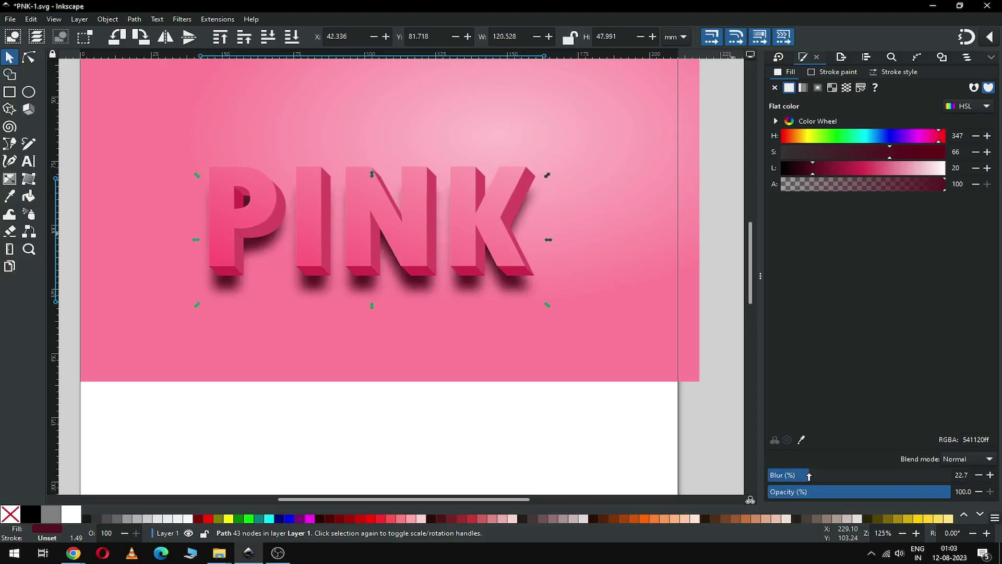
{"action": "left_click_drag", "start_coordinate": [809, 476], "coordinate": [808, 476]}
{"action": "left_click", "coordinate": [831, 168]}
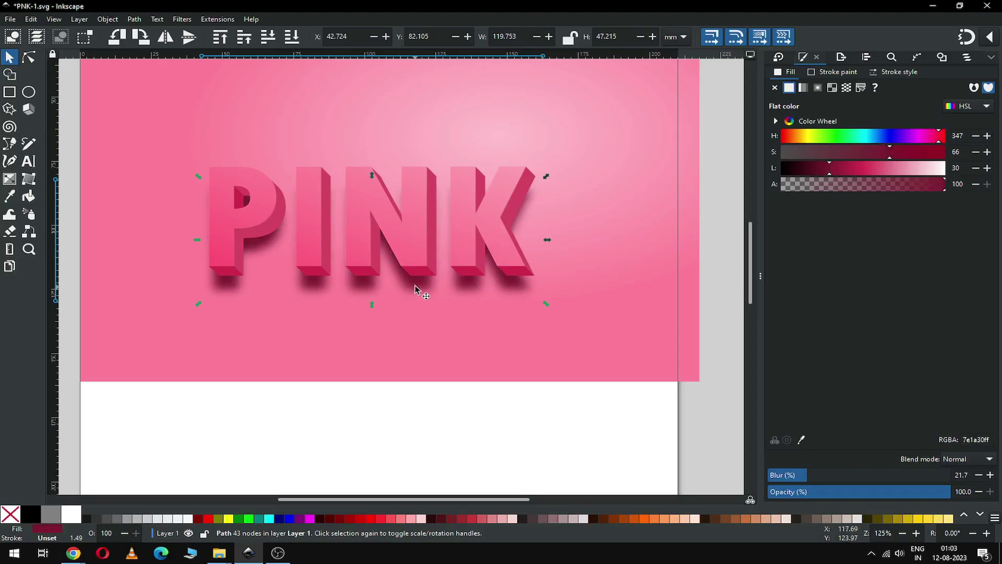
Nudge the blurred shadow slightly up, closer to the lettering, and save the document
{"action": "left_click_drag", "start_coordinate": [416, 286], "coordinate": [417, 283]}
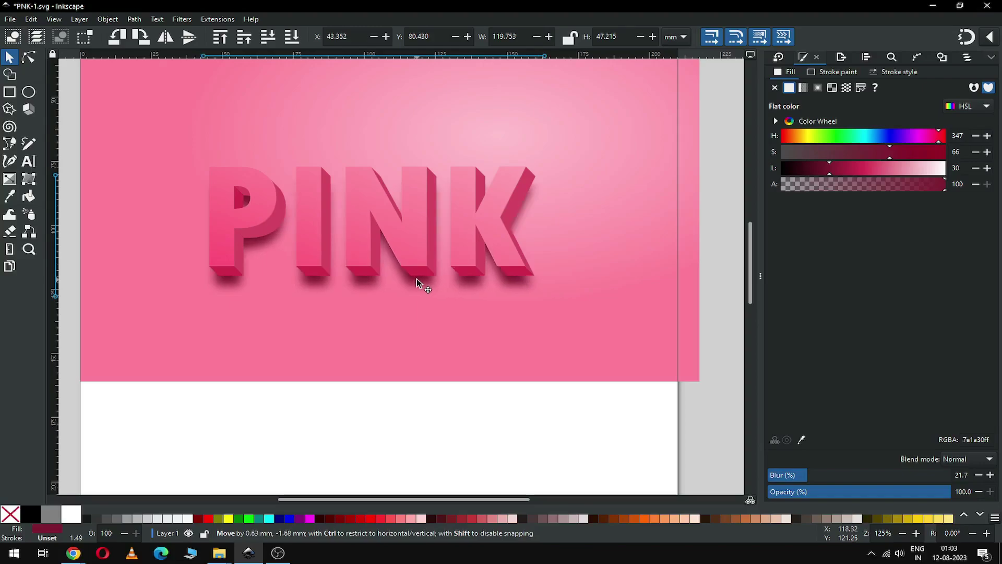
{"action": "left_click", "coordinate": [549, 380]}
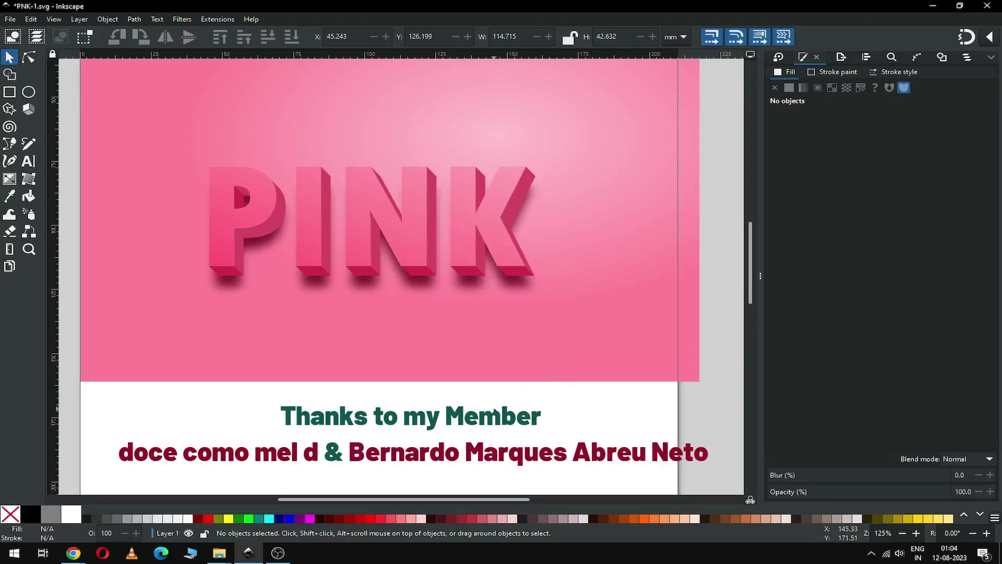
{"action": "key", "text": "ctrl+s"}
{"action": "key", "text": "minus"}
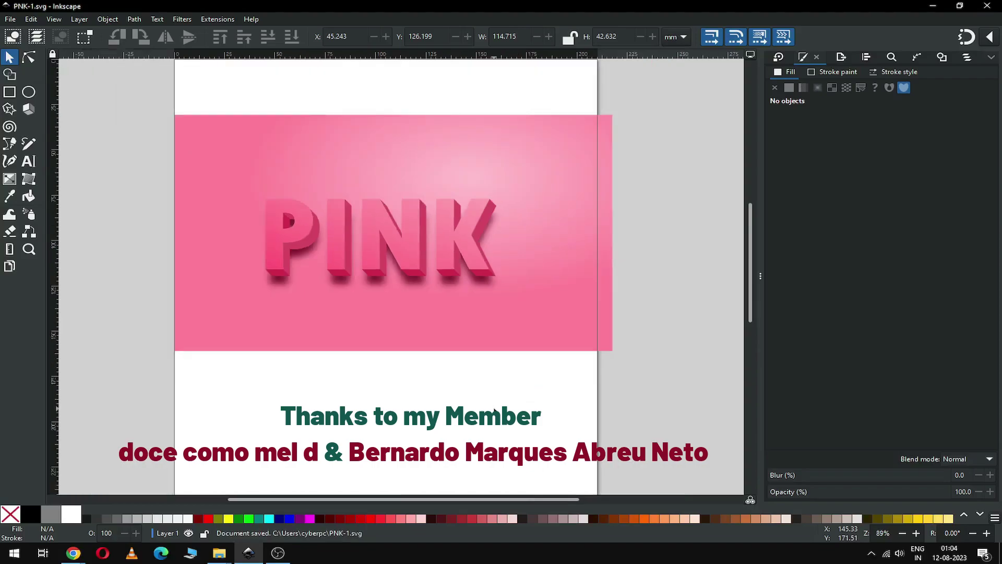